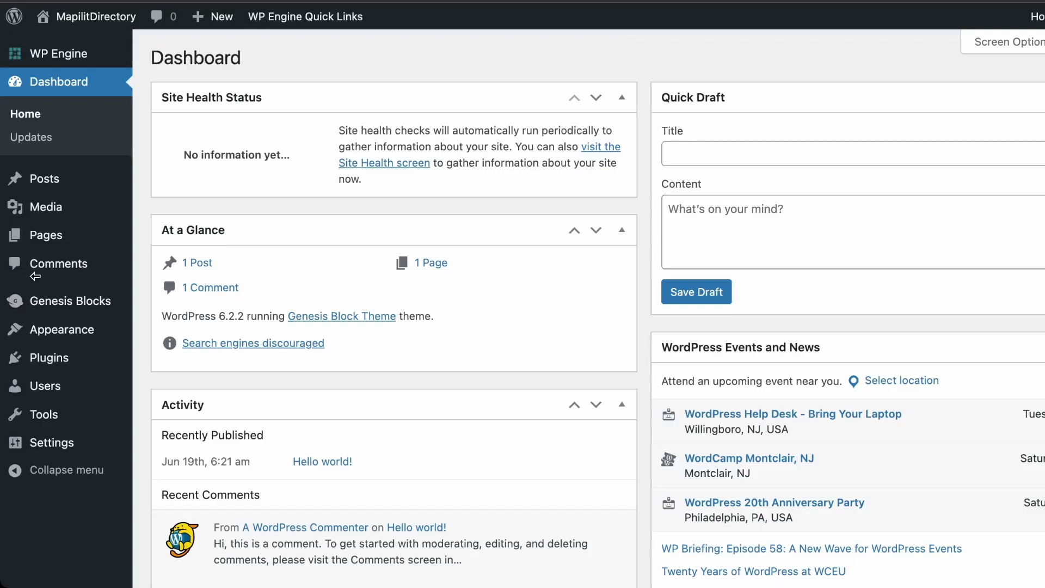
Search the plugin directory for 'business directory' and install the Business Directory Plugin
{"action": "mouse_move", "coordinate": [60, 359]}
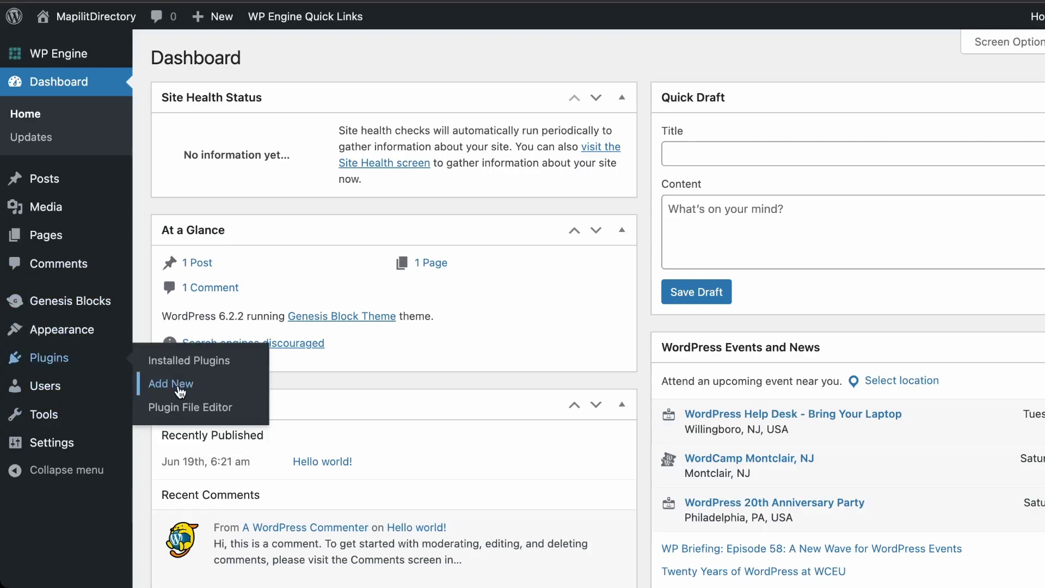
{"action": "left_click", "coordinate": [180, 390]}
{"action": "left_click", "coordinate": [934, 105]}
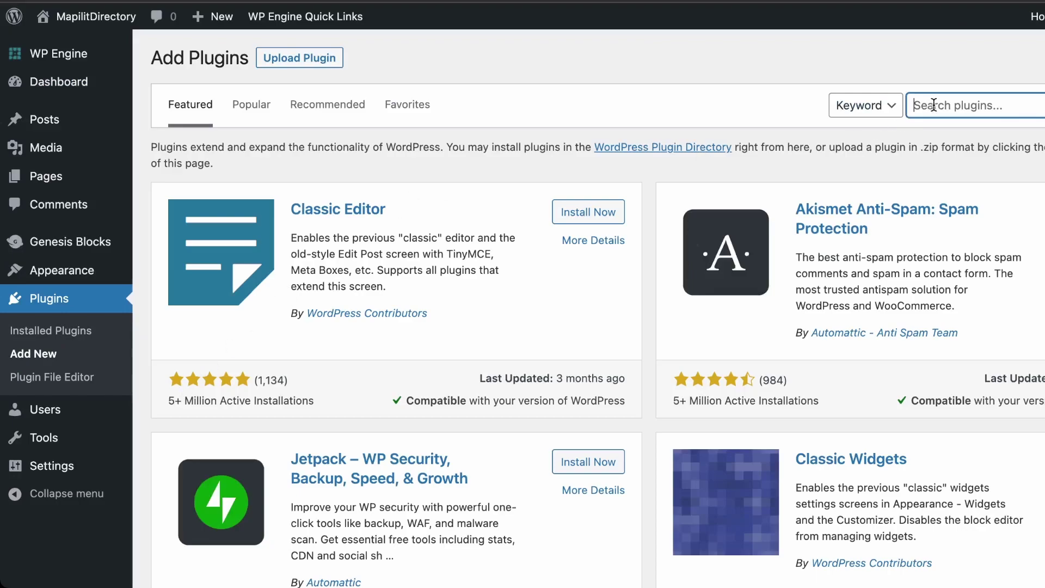
{"action": "type", "text": "Bu"}
{"action": "key", "text": "BackSpace"}
{"action": "key", "text": "BackSpace"}
{"action": "type", "text": "business directory"}
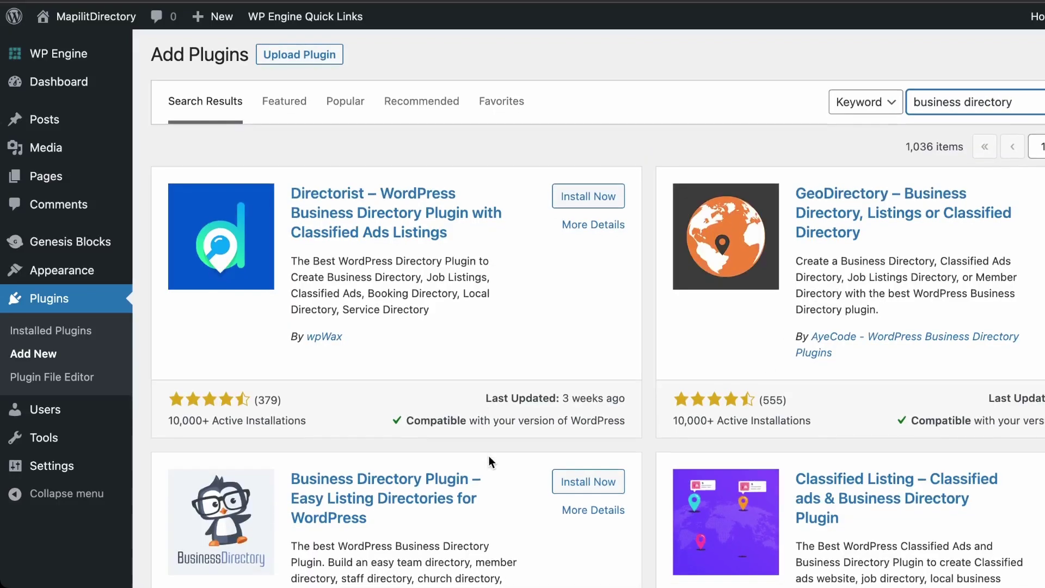
{"action": "scroll", "coordinate": [489, 466], "scroll_direction": "down", "scroll_amount": 1}
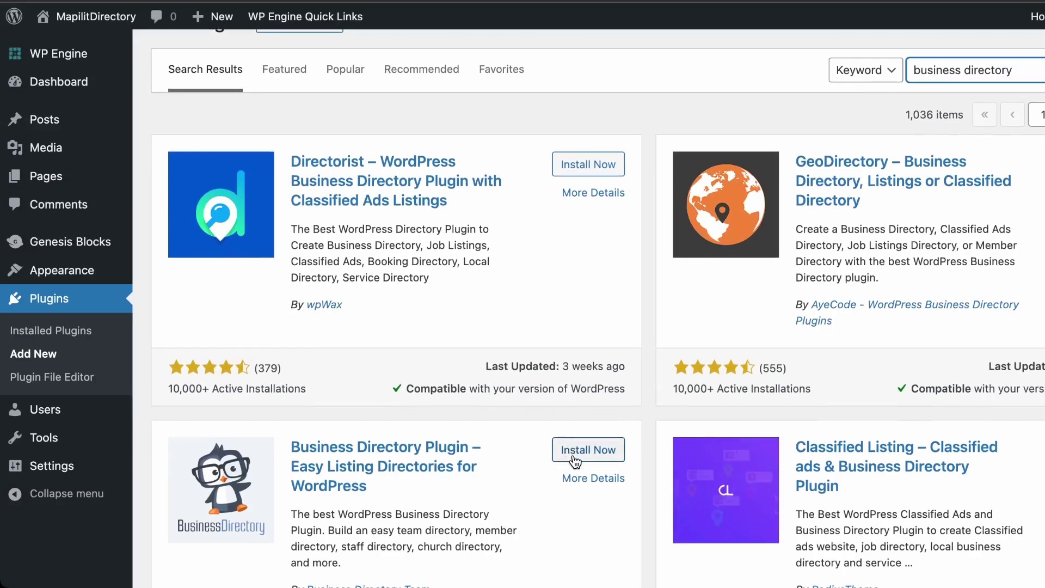
{"action": "left_click", "coordinate": [577, 458]}
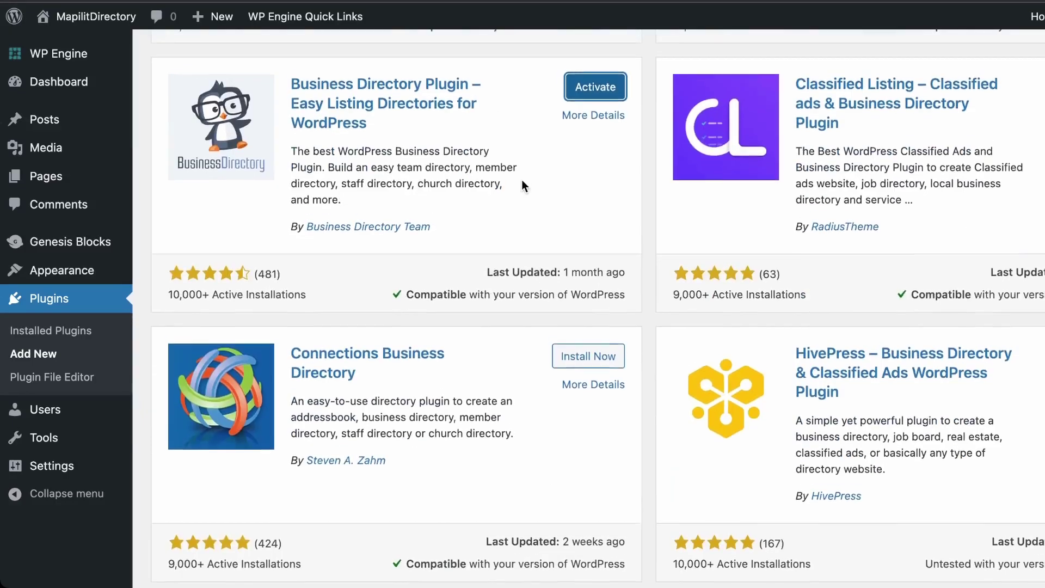
{"action": "scroll", "coordinate": [626, 207], "scroll_direction": "up", "scroll_amount": 3}
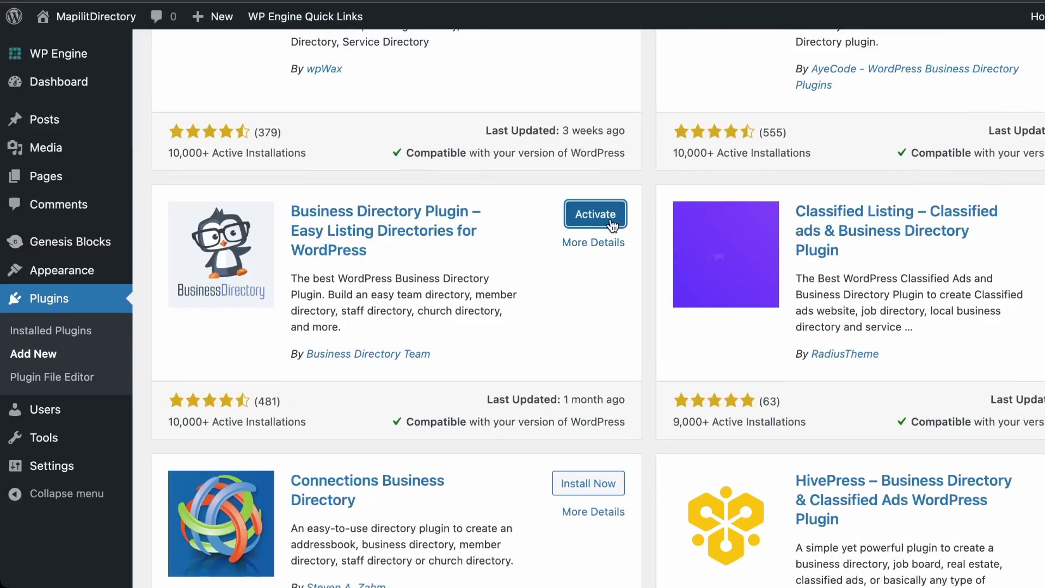
Activate the Business Directory Plugin and decline its email course offer
{"action": "left_click", "coordinate": [611, 225]}
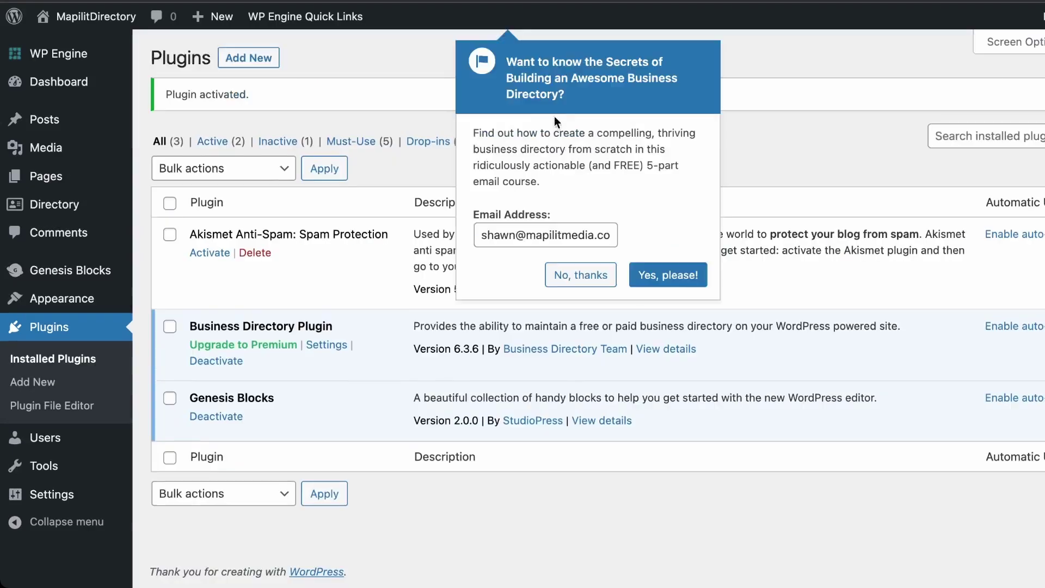
{"action": "left_click", "coordinate": [588, 281]}
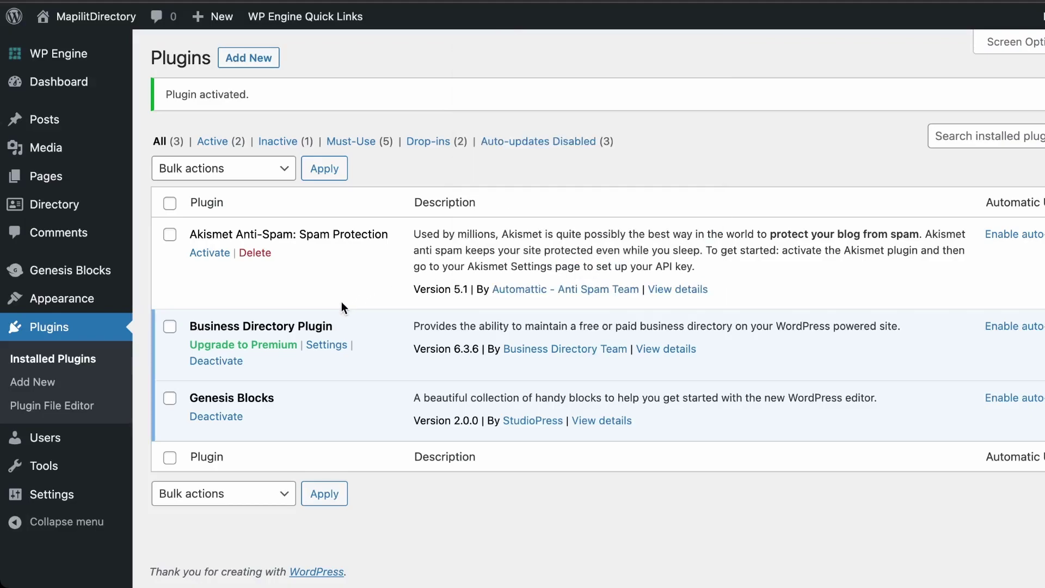
{"action": "mouse_move", "coordinate": [48, 199]}
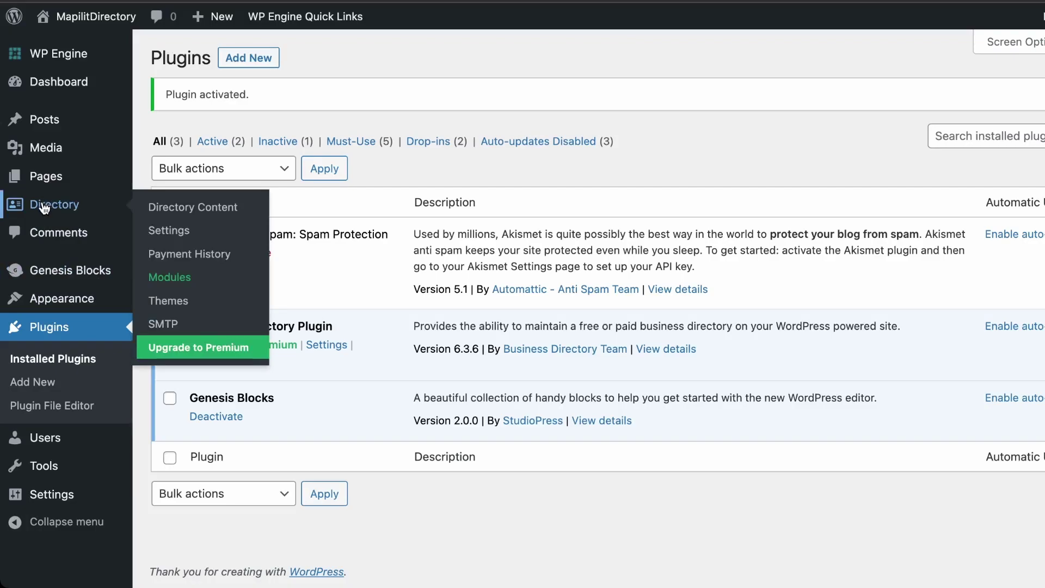
Open Directory Content, decline usage tracking, and let the plugin create its required directory page
{"action": "left_click", "coordinate": [43, 206]}
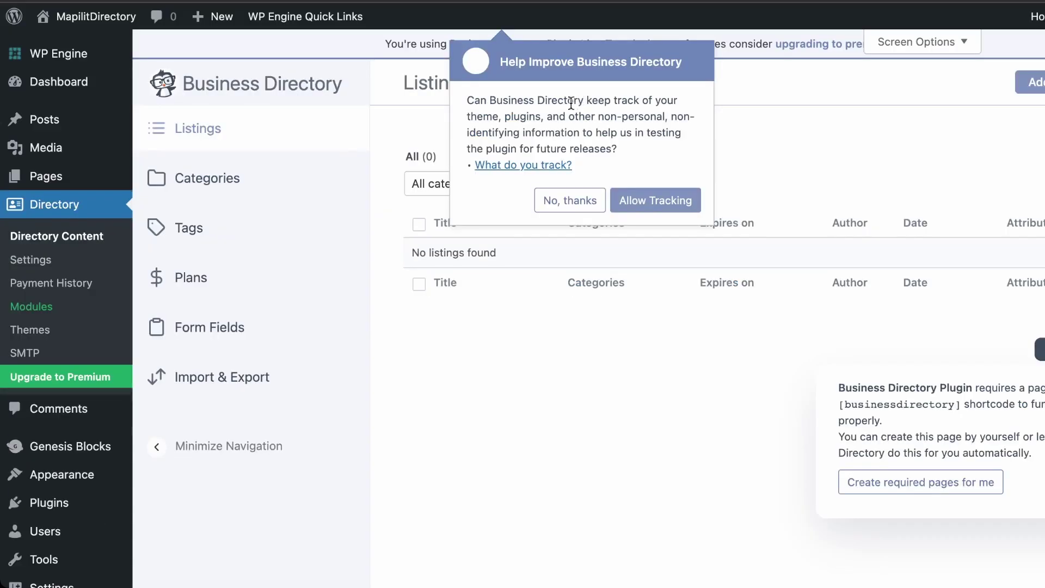
{"action": "left_click_drag", "start_coordinate": [491, 102], "coordinate": [601, 133]}
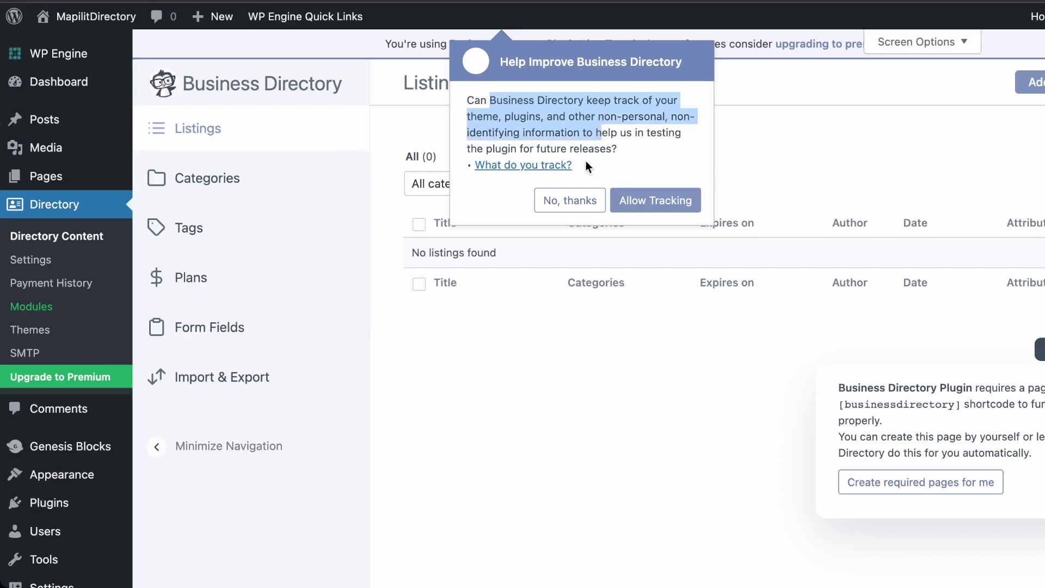
{"action": "left_click", "coordinate": [574, 205]}
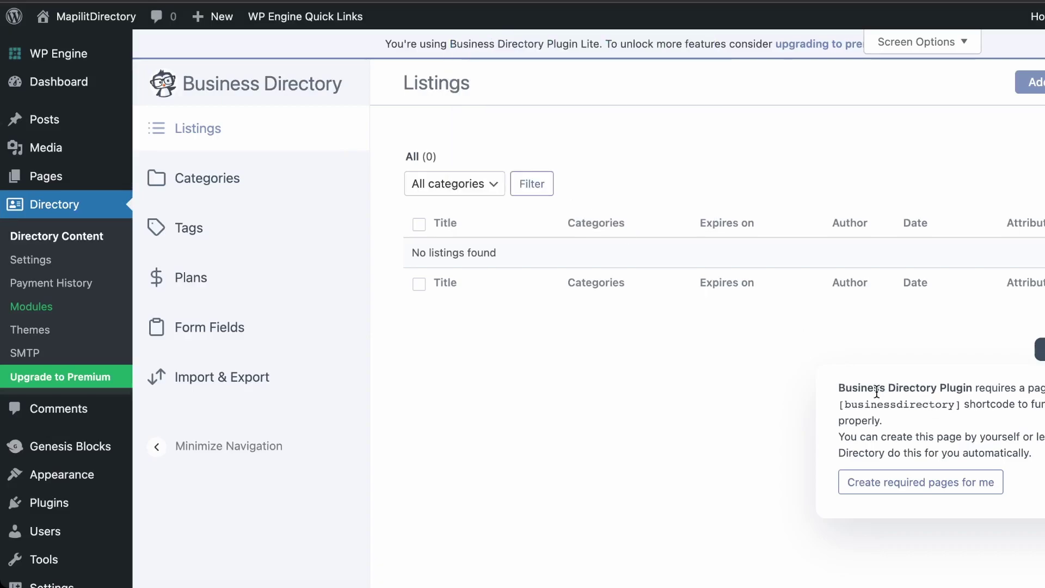
{"action": "left_click_drag", "start_coordinate": [857, 390], "coordinate": [924, 391]}
{"action": "left_click_drag", "start_coordinate": [846, 386], "coordinate": [1011, 456]}
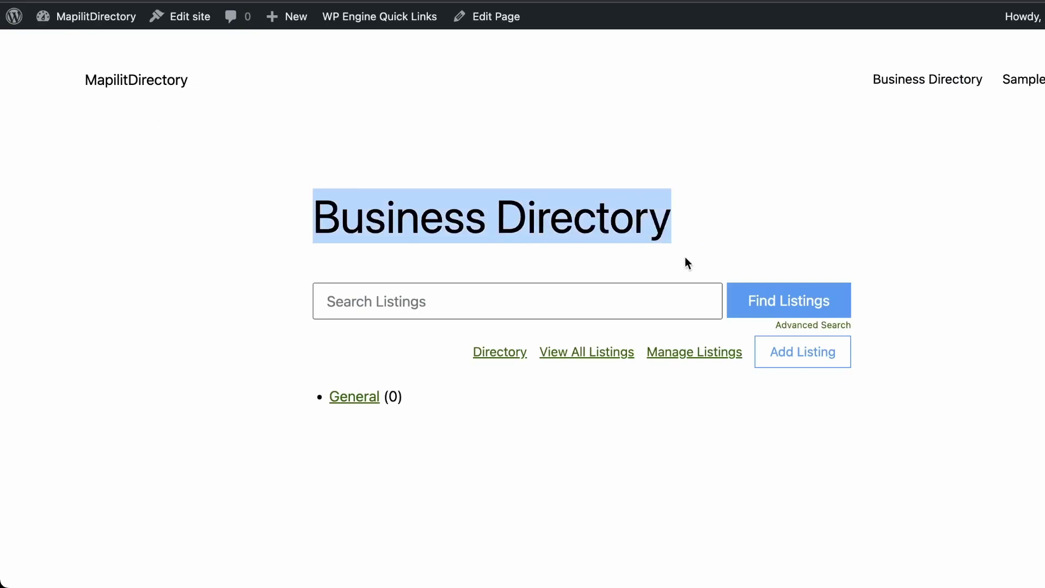
{"action": "left_click", "coordinate": [702, 258]}
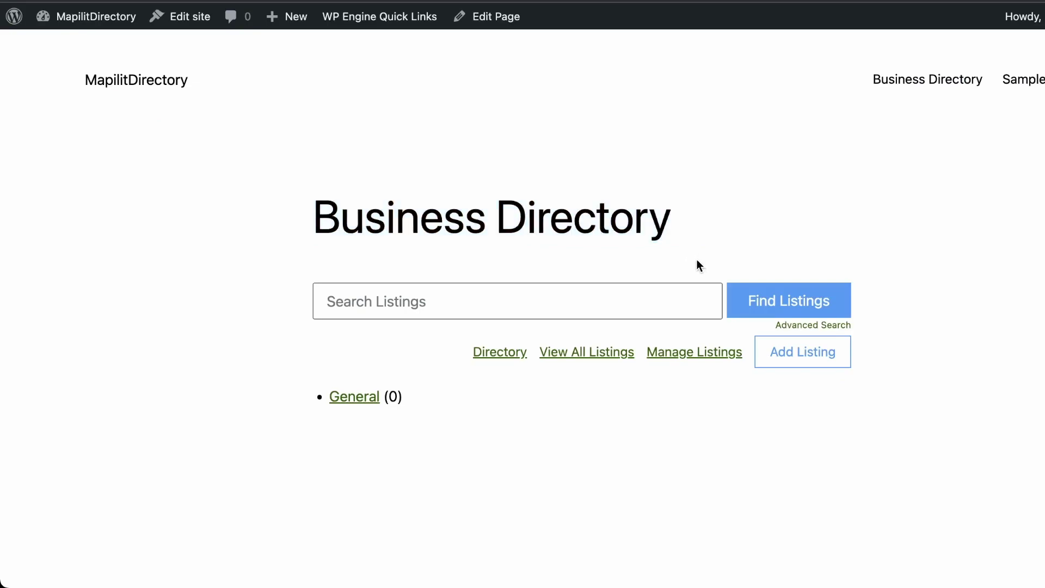
Leave the front-end Business Directory page for the admin Dashboard via the MapilitDirectory menu
{"action": "left_click", "coordinate": [718, 297]}
{"action": "left_click", "coordinate": [966, 304]}
{"action": "left_click_drag", "start_coordinate": [255, 216], "coordinate": [781, 288]}
{"action": "left_click", "coordinate": [964, 285]}
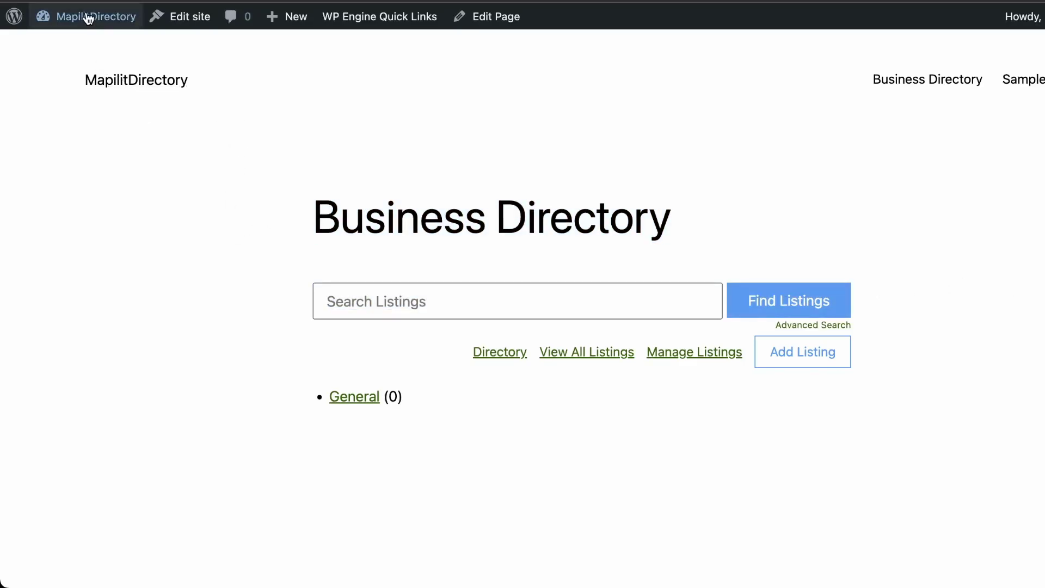
{"action": "mouse_move", "coordinate": [88, 18]}
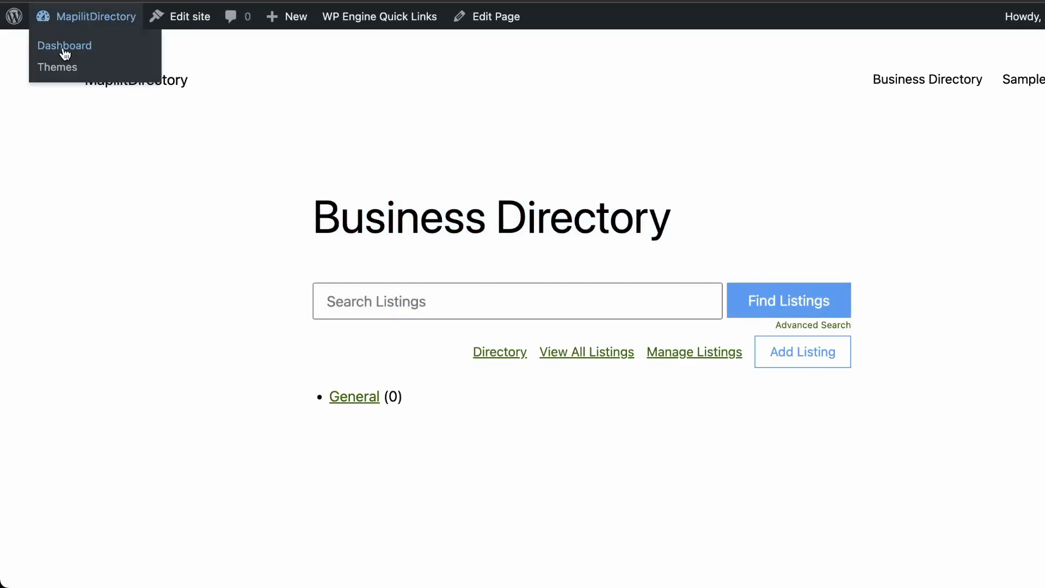
{"action": "left_click", "coordinate": [63, 50]}
{"action": "mouse_move", "coordinate": [61, 270]}
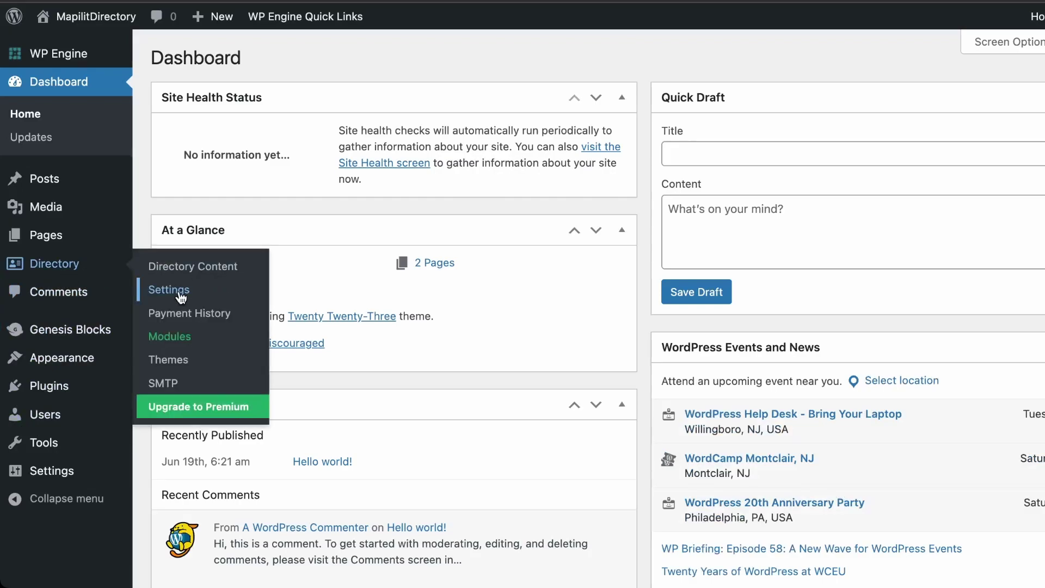
Open Directory Settings and review the SEO, SPAM and Registration tabs
{"action": "left_click", "coordinate": [180, 297]}
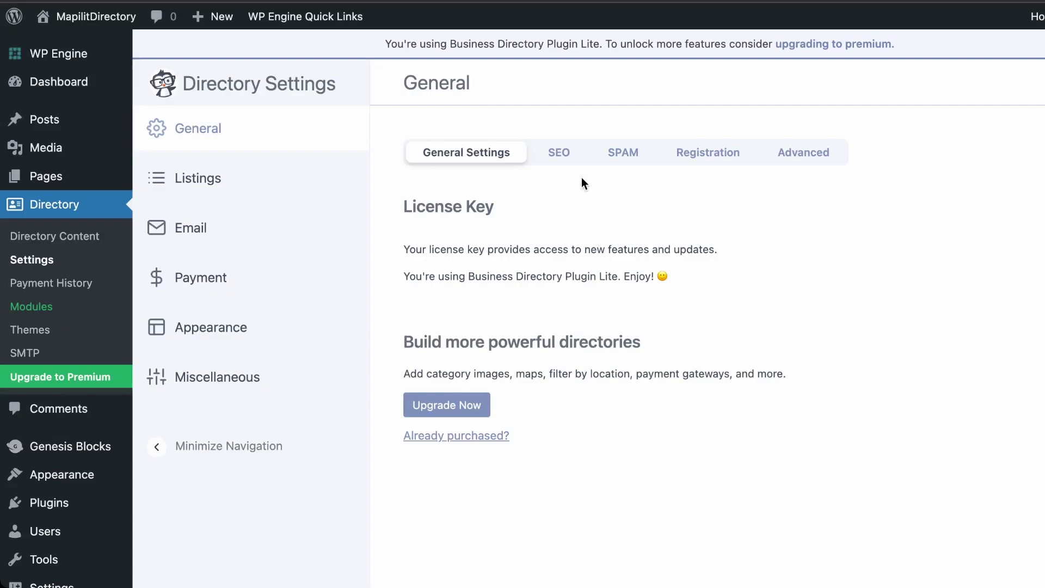
{"action": "left_click", "coordinate": [559, 152]}
{"action": "left_click", "coordinate": [618, 154]}
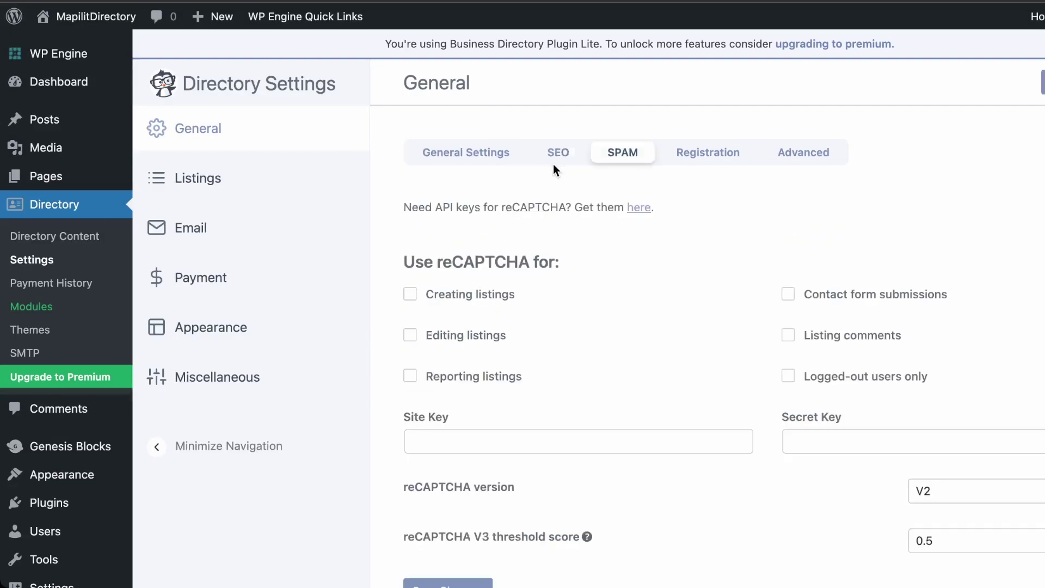
{"action": "scroll", "coordinate": [544, 207], "scroll_direction": "down", "scroll_amount": 3}
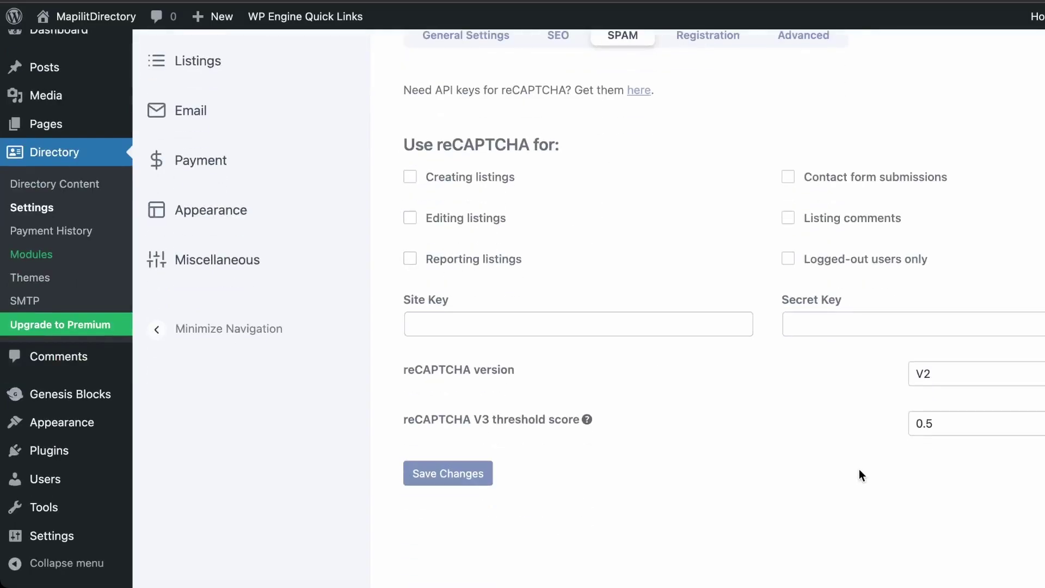
{"action": "scroll", "coordinate": [618, 513], "scroll_direction": "up", "scroll_amount": 3}
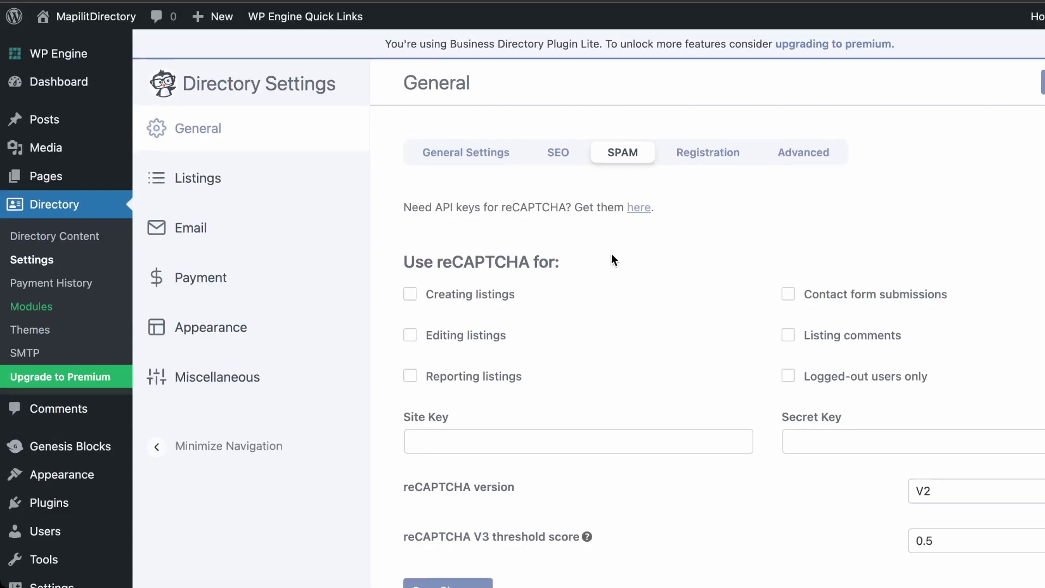
{"action": "key", "text": "Right"}
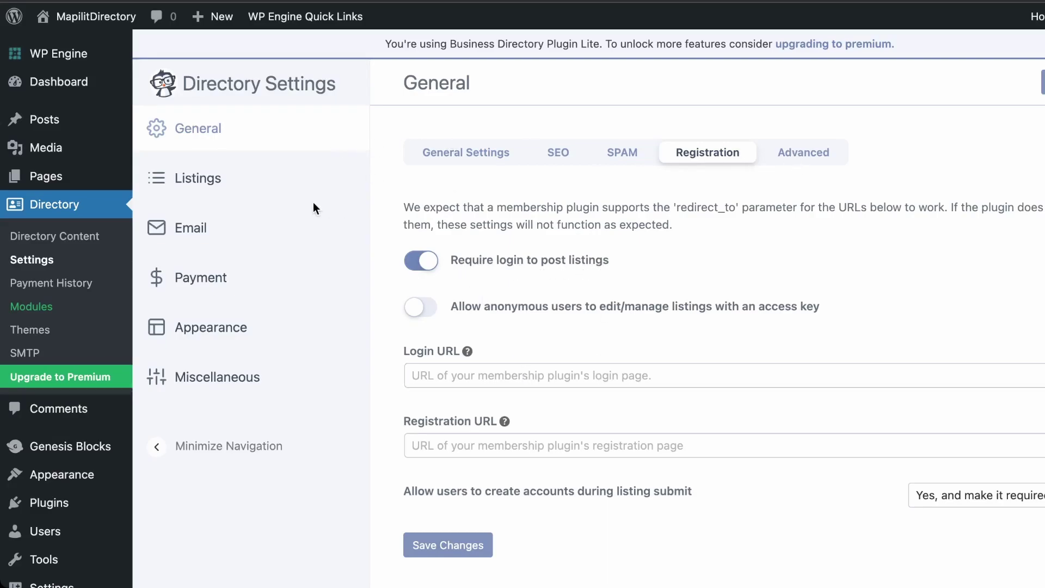
In the Listings settings, turn on hiding empty categories and save
{"action": "left_click", "coordinate": [199, 202]}
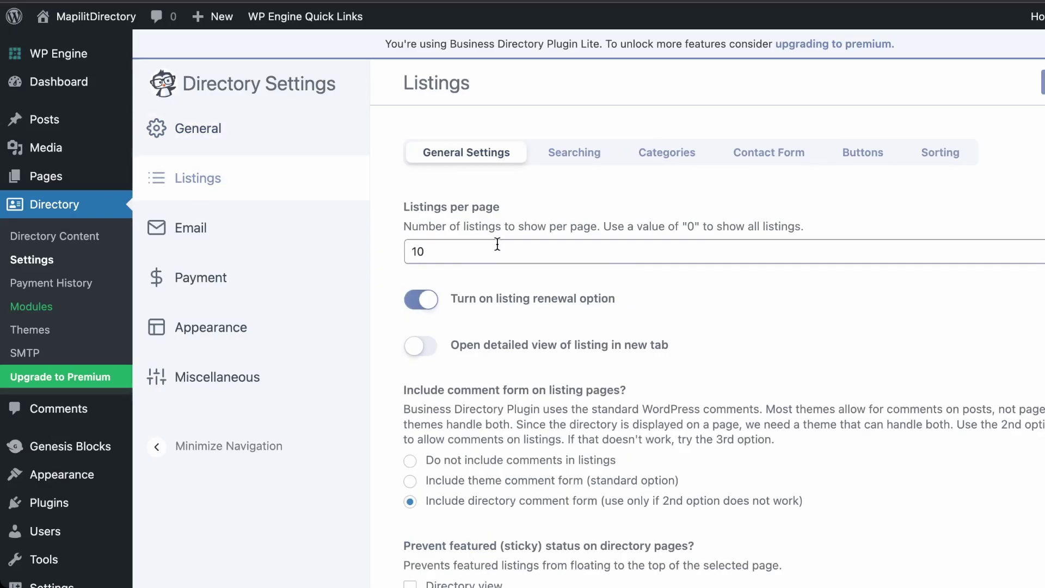
{"action": "scroll", "coordinate": [512, 207], "scroll_direction": "down", "scroll_amount": 3}
{"action": "scroll", "coordinate": [512, 209], "scroll_direction": "down", "scroll_amount": 5}
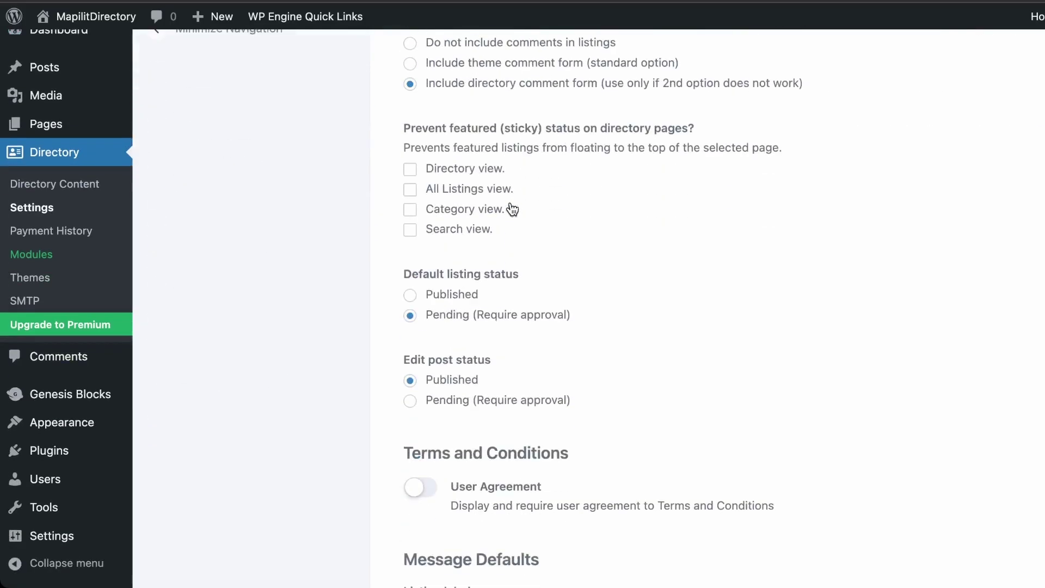
{"action": "scroll", "coordinate": [510, 204], "scroll_direction": "down", "scroll_amount": 8}
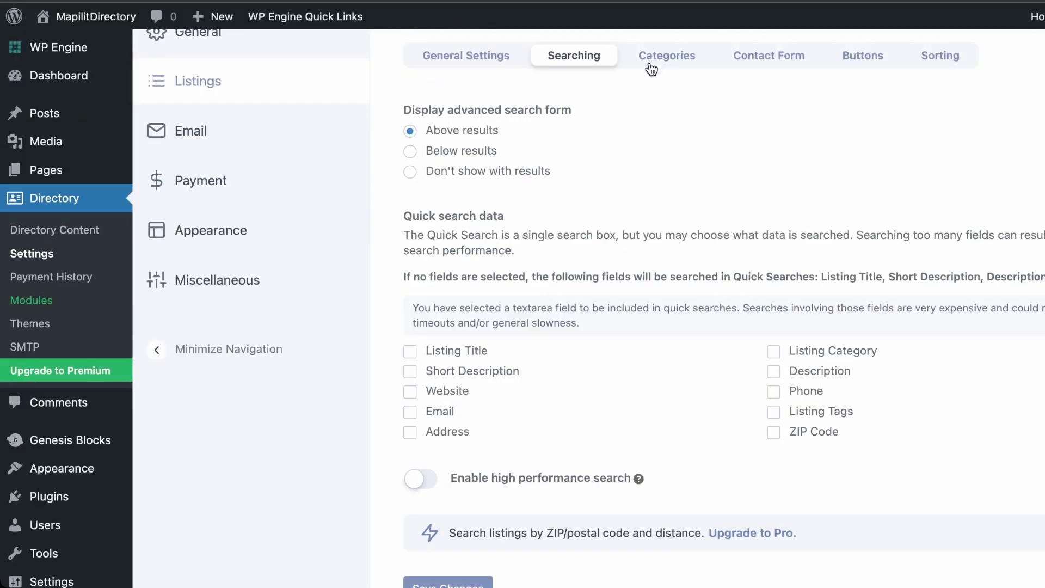
{"action": "left_click", "coordinate": [650, 62]}
{"action": "left_click", "coordinate": [419, 496]}
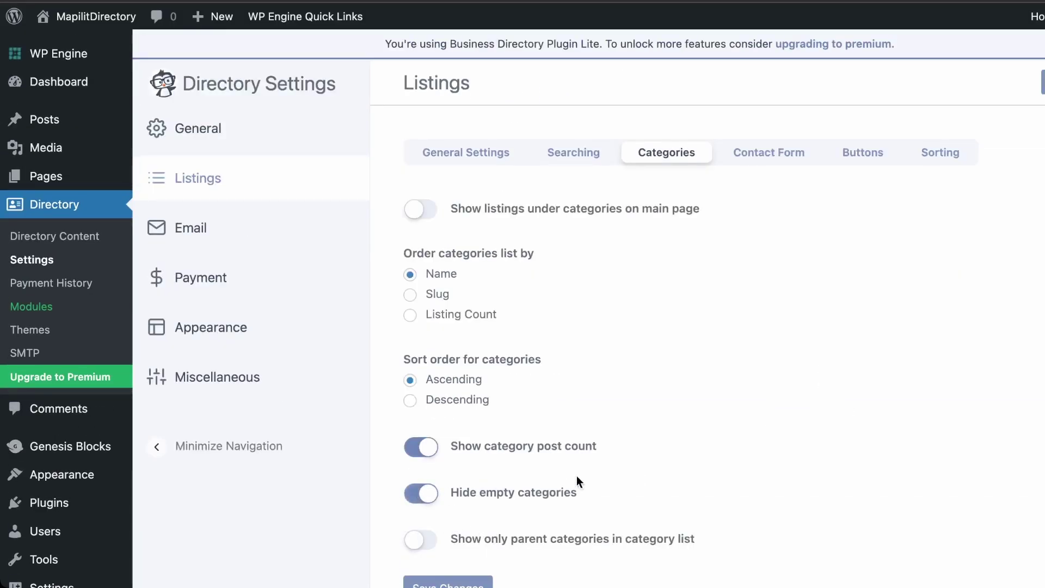
{"action": "scroll", "coordinate": [580, 462], "scroll_direction": "down", "scroll_amount": 3}
{"action": "left_click", "coordinate": [490, 479]}
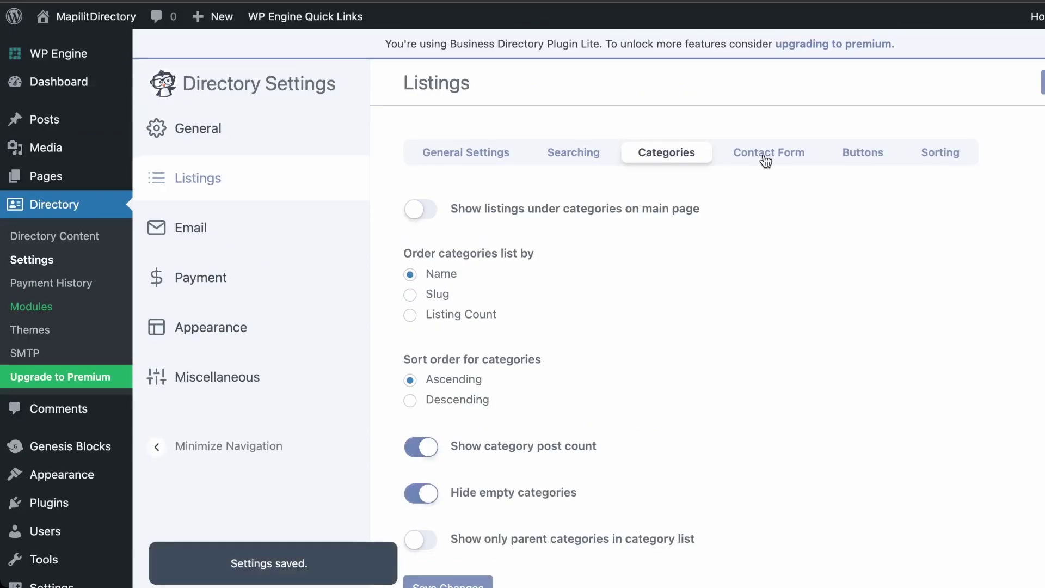
Require login for the contact form and view the Title-ascending sorting options
{"action": "left_click", "coordinate": [766, 155]}
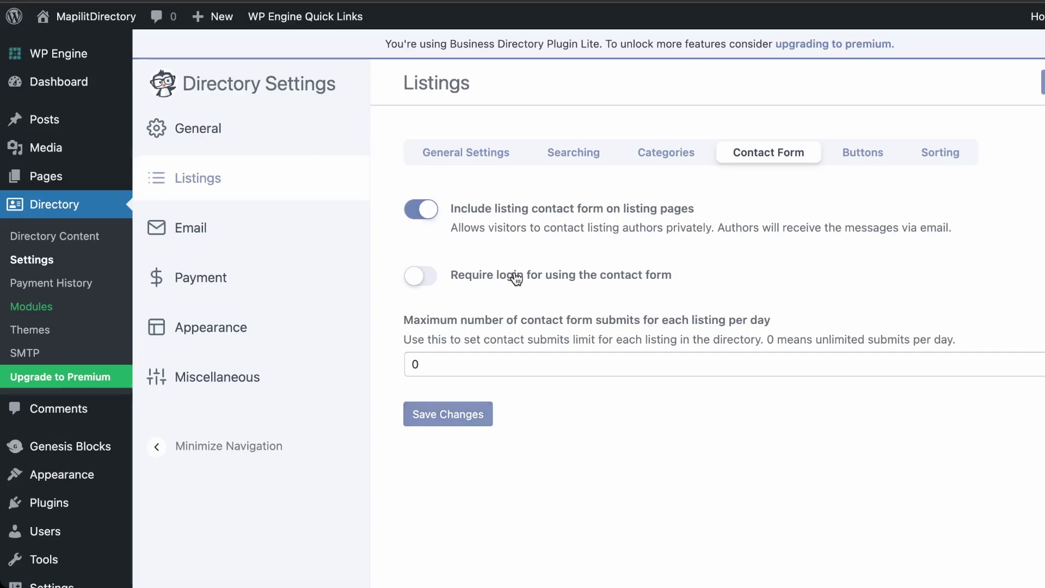
{"action": "left_click", "coordinate": [421, 276]}
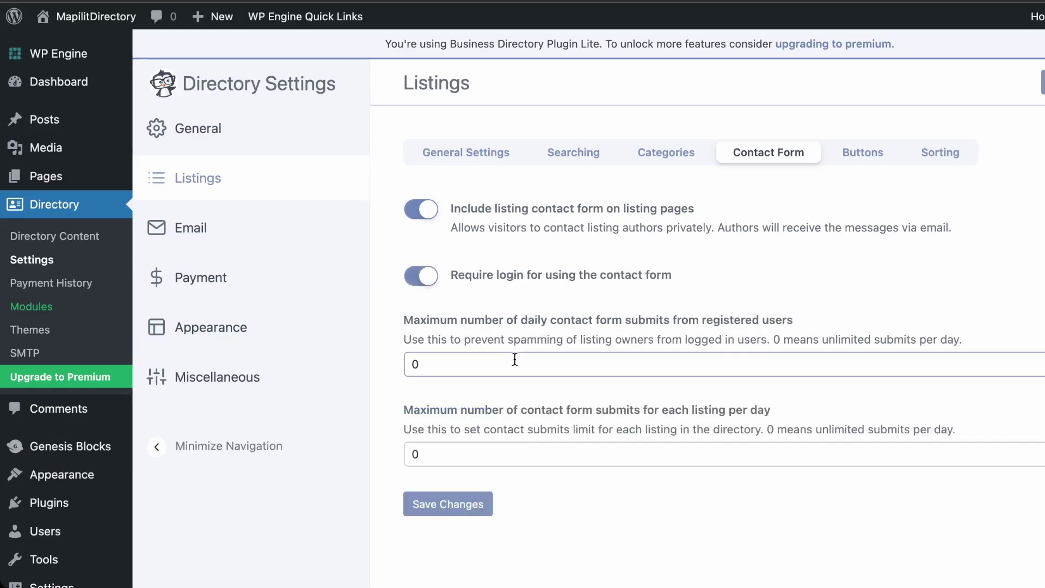
{"action": "left_click", "coordinate": [865, 156]}
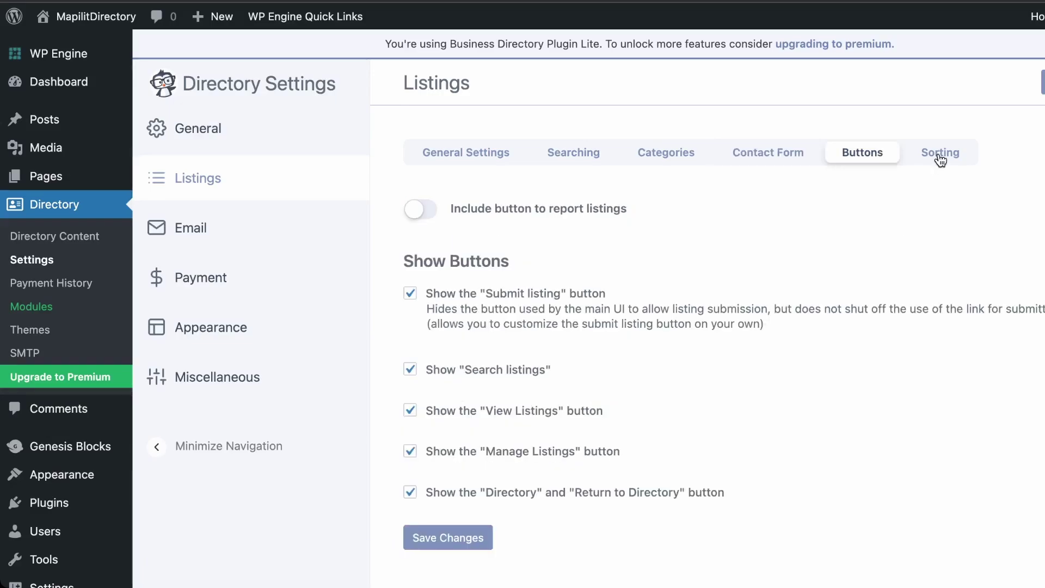
{"action": "left_click", "coordinate": [940, 158]}
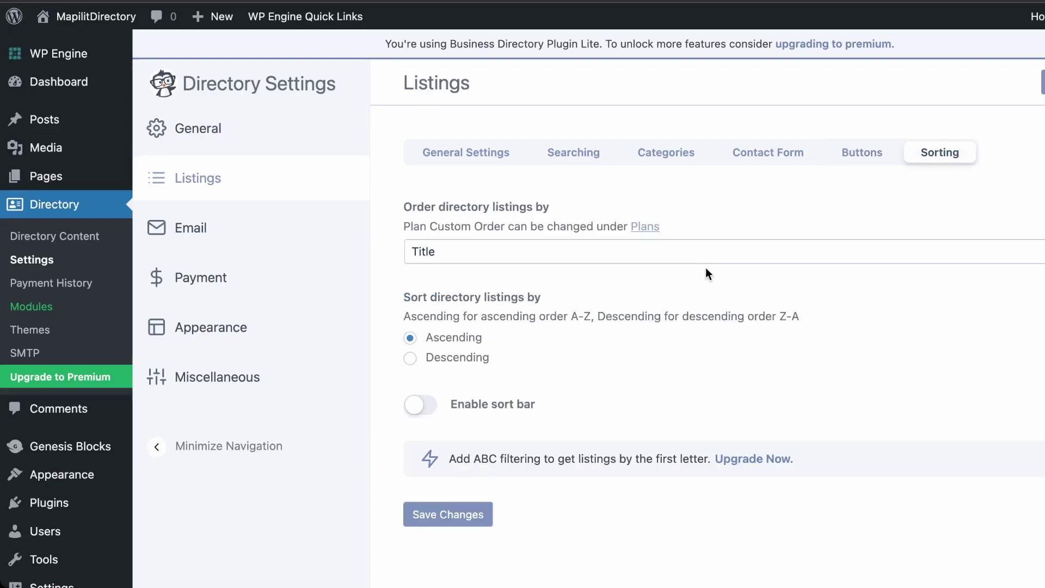
Enable admin emails for new listing submissions, completed payments and reported listings, then save
{"action": "left_click", "coordinate": [254, 230]}
{"action": "scroll", "coordinate": [701, 345], "scroll_direction": "down", "scroll_amount": 5}
{"action": "scroll", "coordinate": [418, 357], "scroll_direction": "down", "scroll_amount": 3}
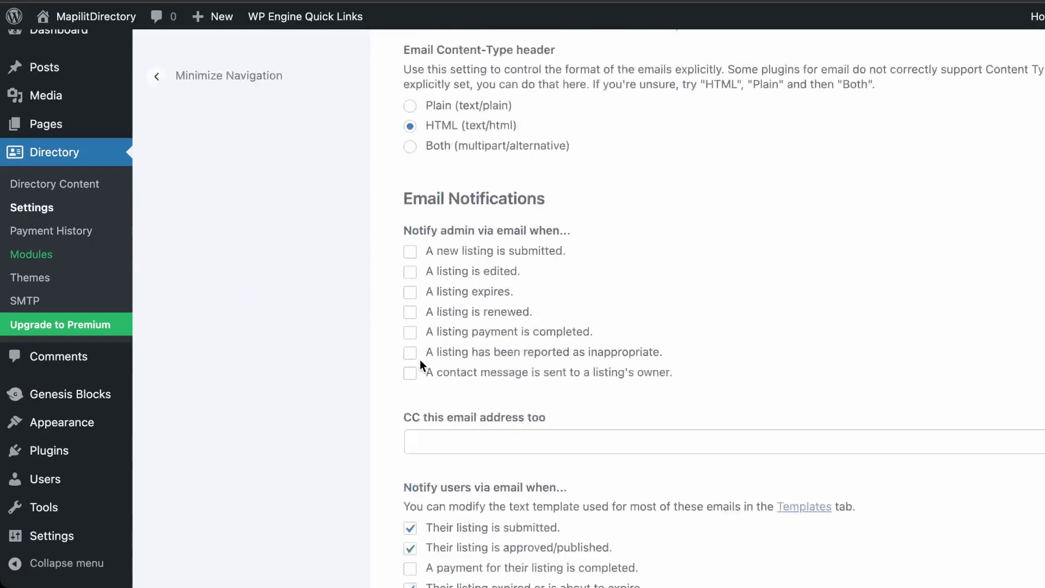
{"action": "scroll", "coordinate": [435, 381], "scroll_direction": "up", "scroll_amount": 5}
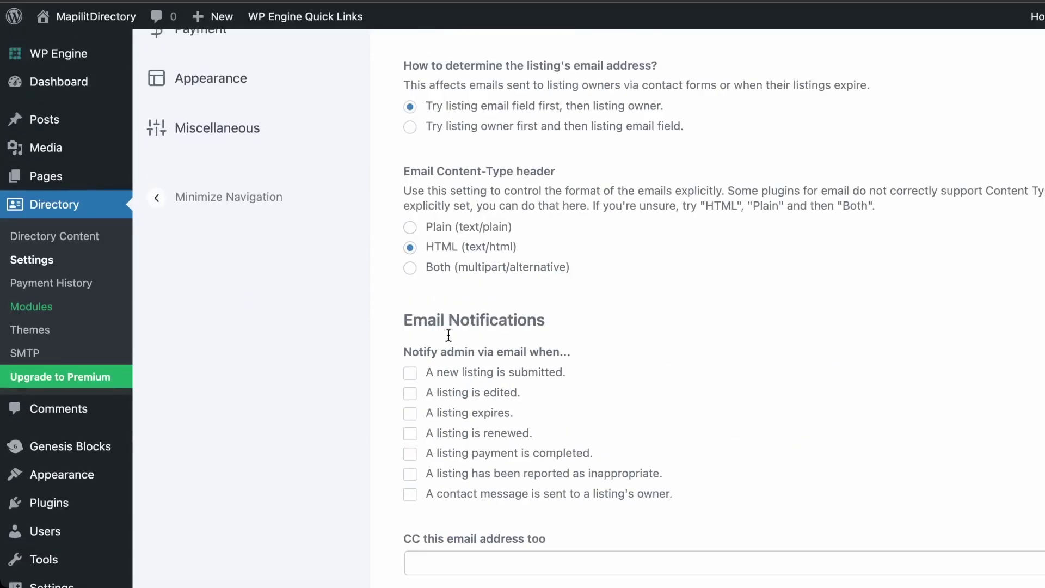
{"action": "left_click", "coordinate": [463, 377]}
{"action": "left_click", "coordinate": [479, 455]}
{"action": "left_click", "coordinate": [493, 479]}
{"action": "scroll", "coordinate": [491, 503], "scroll_direction": "down", "scroll_amount": 4}
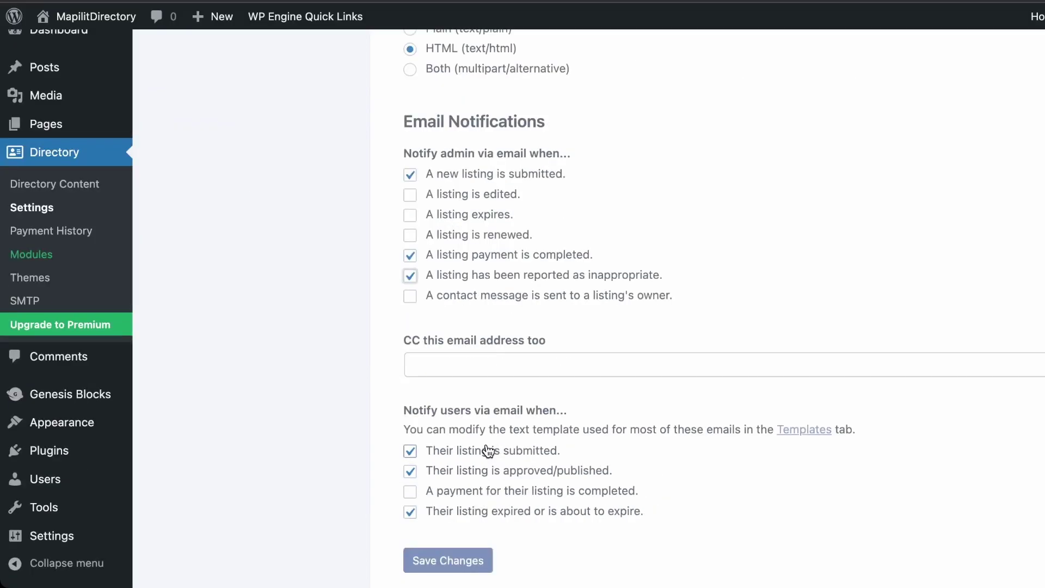
{"action": "left_click", "coordinate": [478, 566]}
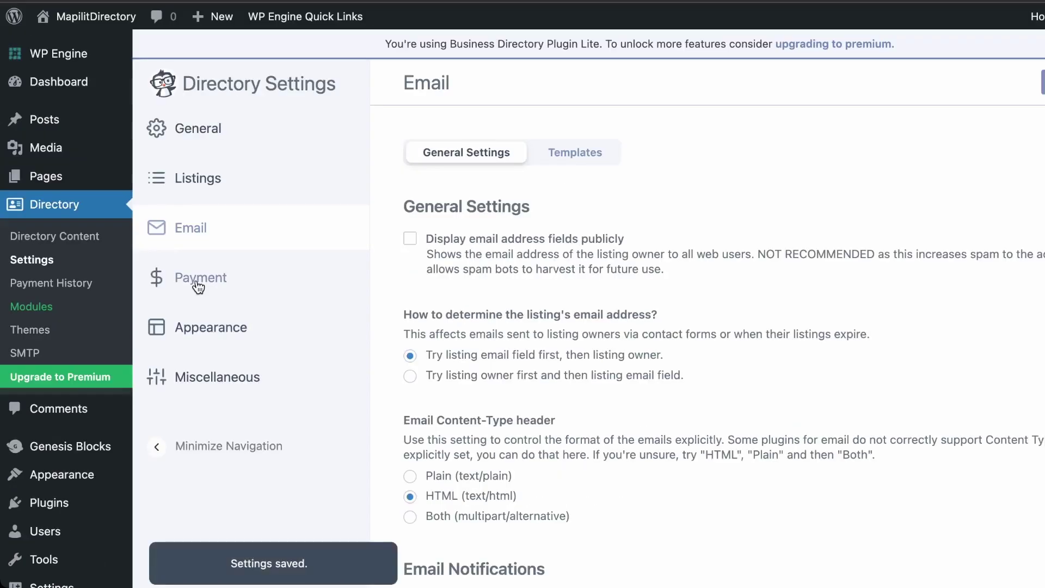
Switch off payment gateway test mode and save the Payment settings
{"action": "left_click", "coordinate": [198, 286]}
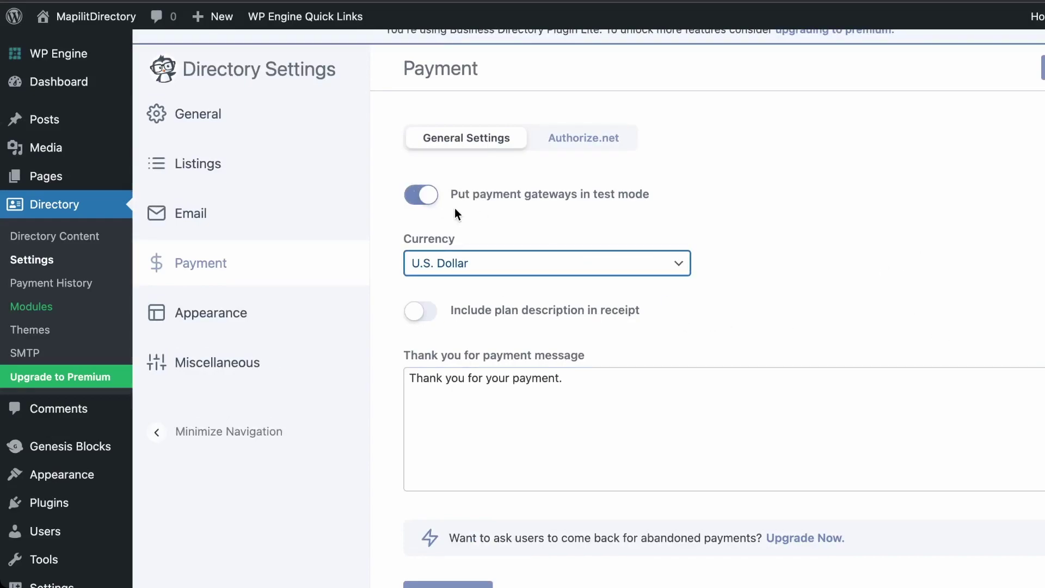
{"action": "left_click", "coordinate": [416, 196]}
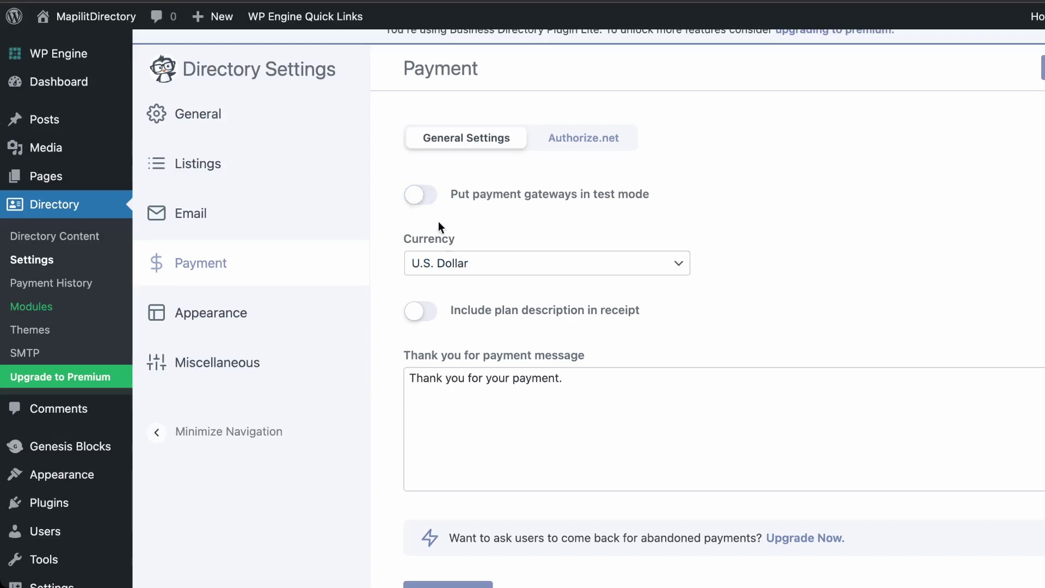
{"action": "scroll", "coordinate": [544, 326], "scroll_direction": "down", "scroll_amount": 3}
{"action": "left_click", "coordinate": [432, 486]}
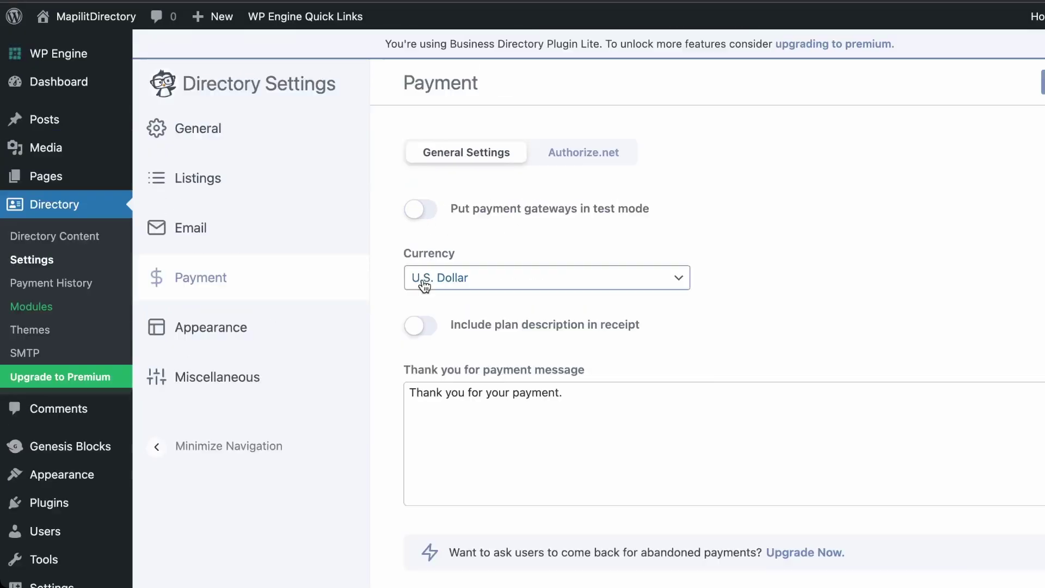
{"action": "left_click", "coordinate": [266, 327]}
Set the directory's primary colour to black and save the Appearance settings
{"action": "scroll", "coordinate": [514, 261], "scroll_direction": "down", "scroll_amount": 3}
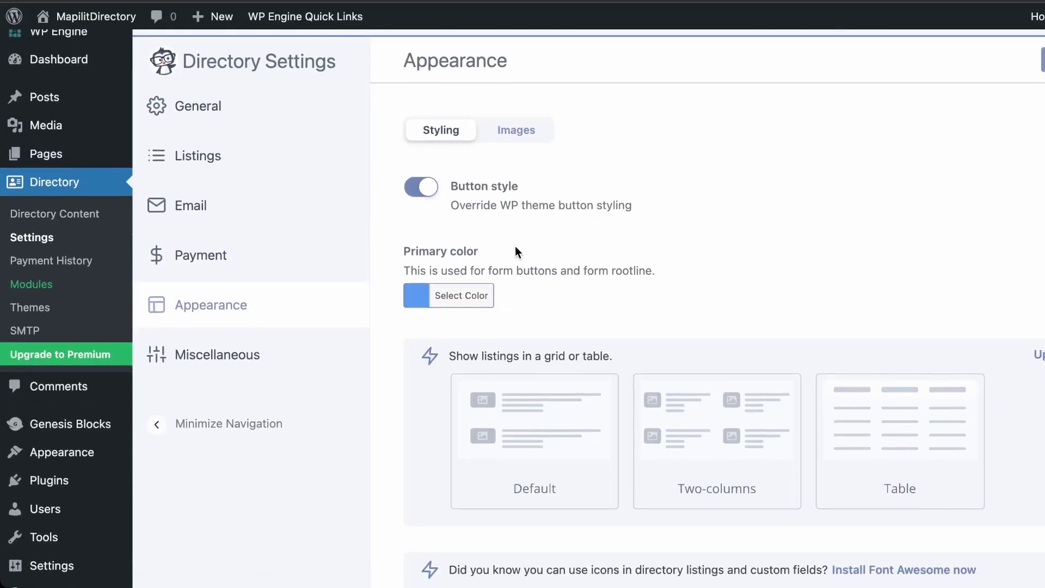
{"action": "left_click", "coordinate": [427, 266]}
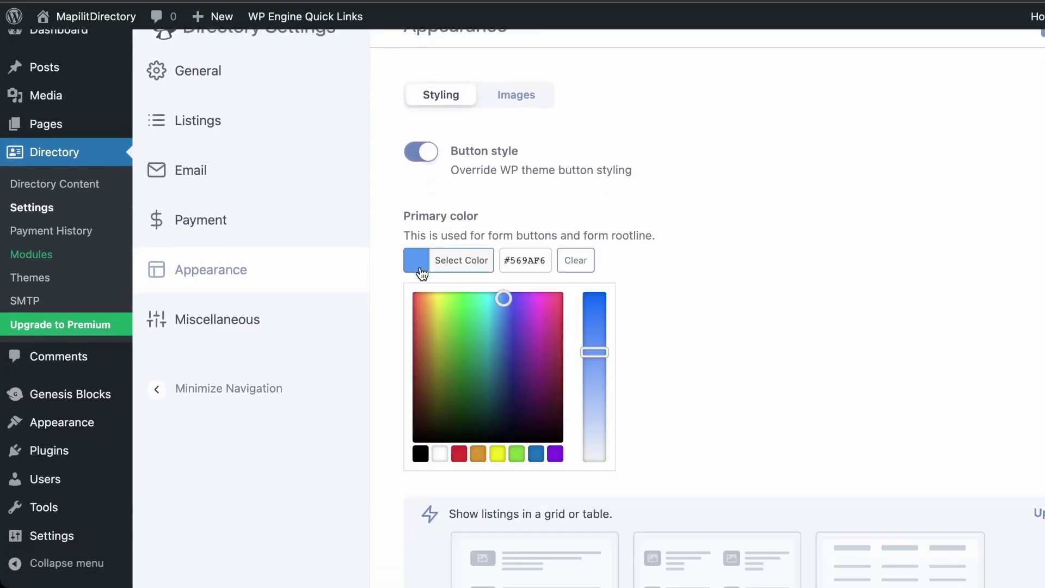
{"action": "left_click", "coordinate": [422, 315]}
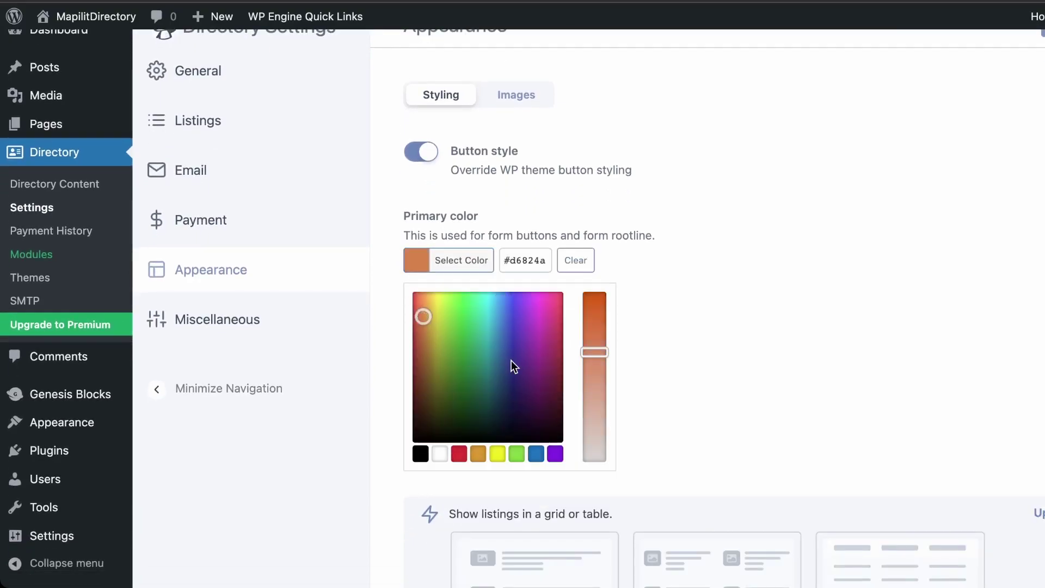
{"action": "left_click", "coordinate": [513, 369]}
{"action": "left_click", "coordinate": [417, 458]}
{"action": "scroll", "coordinate": [507, 385], "scroll_direction": "down", "scroll_amount": 5}
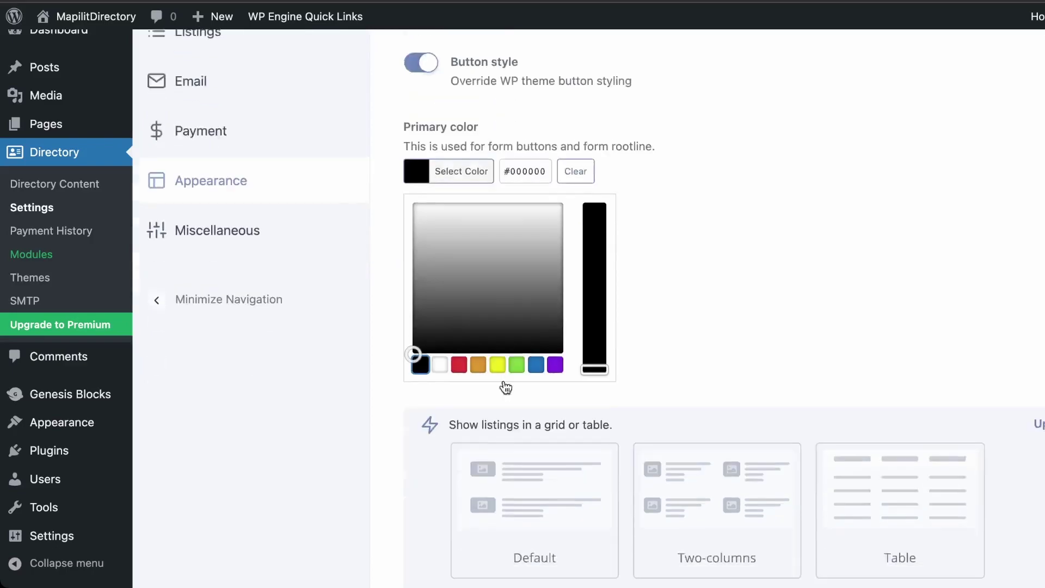
{"action": "left_click", "coordinate": [466, 523]}
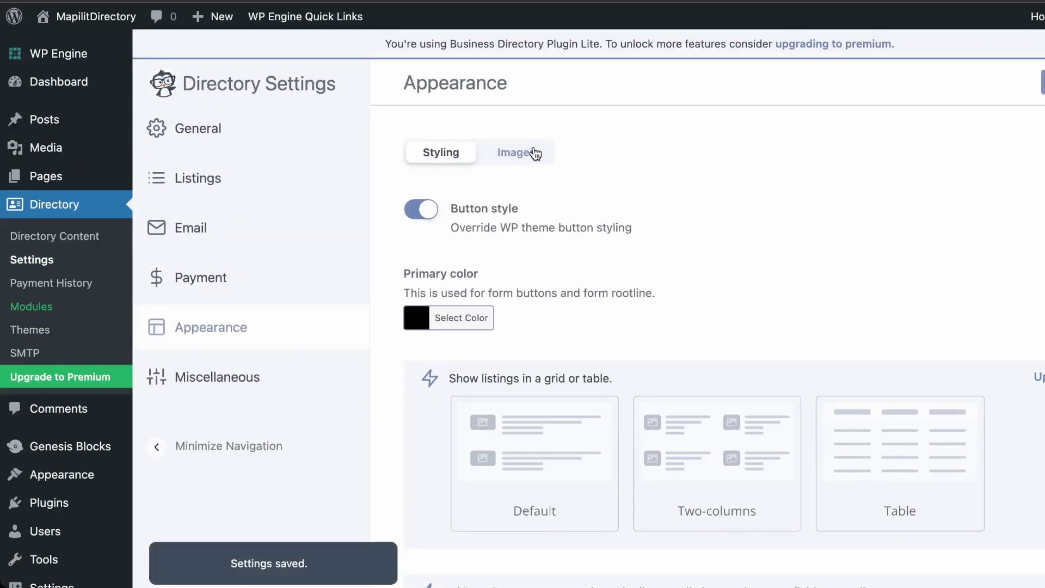
Look over the Images settings, then move to the Miscellaneous settings
{"action": "left_click", "coordinate": [535, 154]}
{"action": "scroll", "coordinate": [660, 519], "scroll_direction": "down", "scroll_amount": 10}
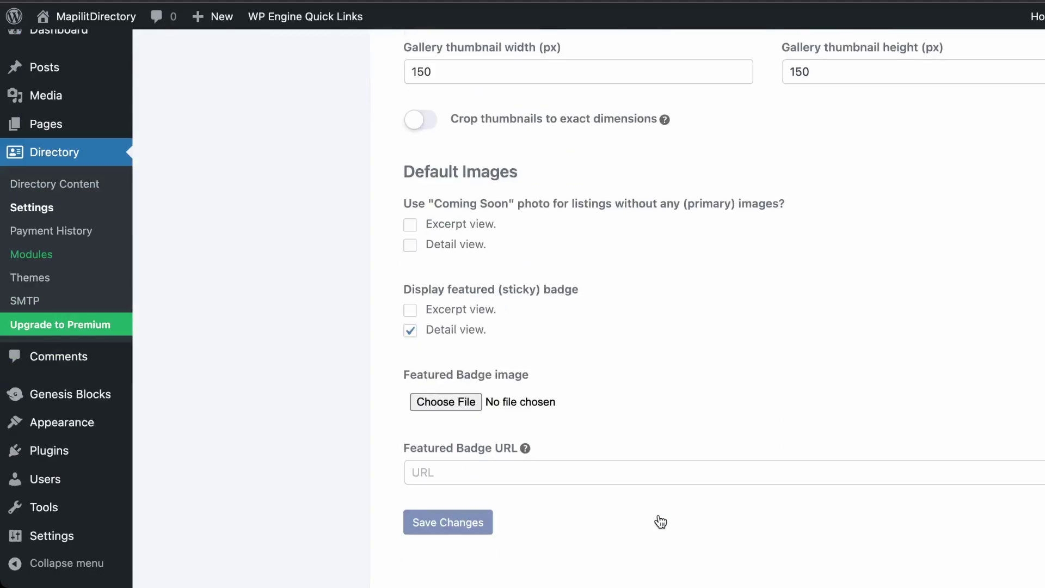
{"action": "scroll", "coordinate": [478, 463], "scroll_direction": "up", "scroll_amount": 3}
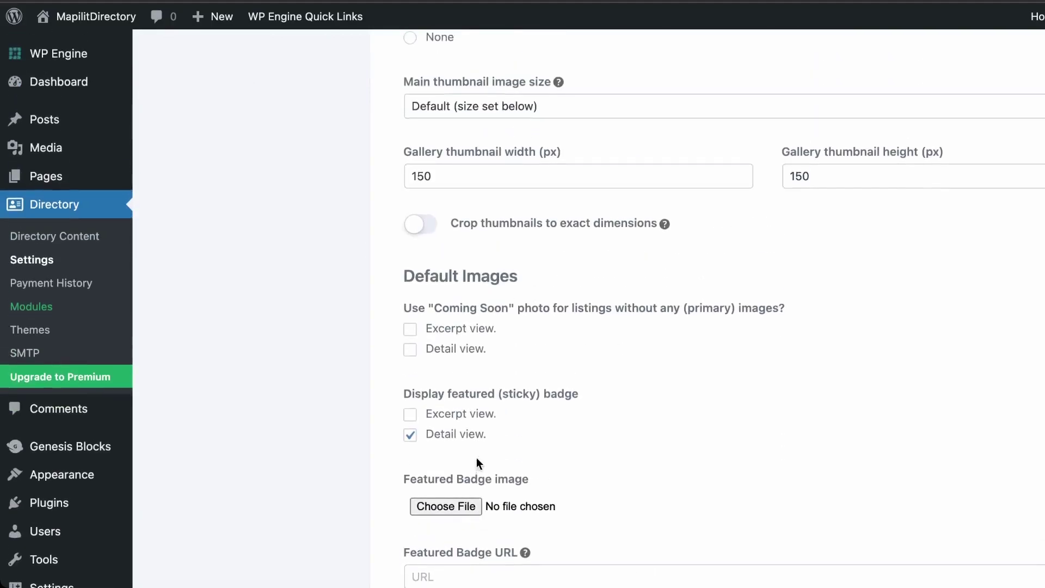
{"action": "scroll", "coordinate": [473, 462], "scroll_direction": "up", "scroll_amount": 10}
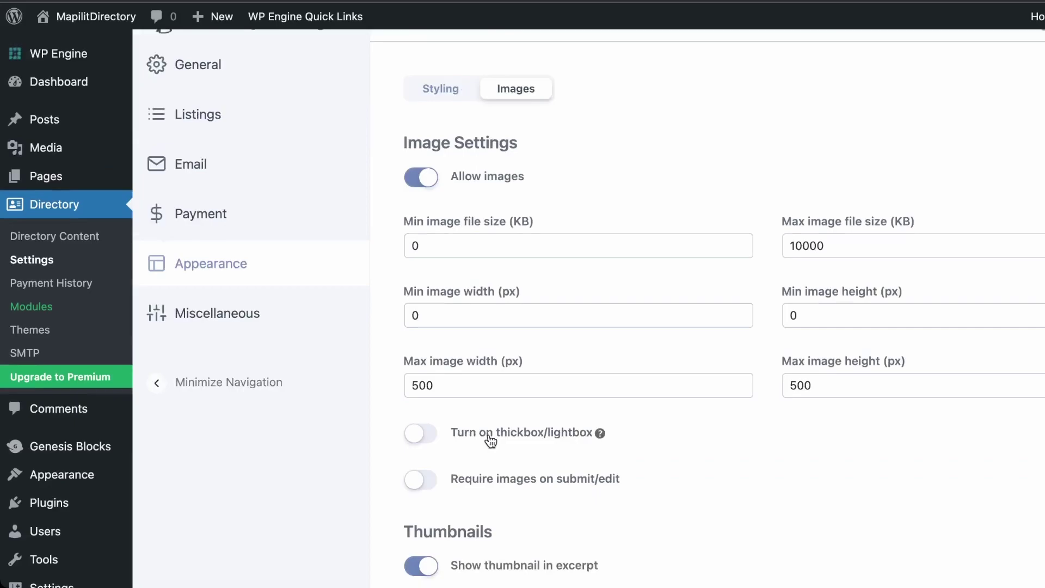
{"action": "left_click", "coordinate": [225, 322]}
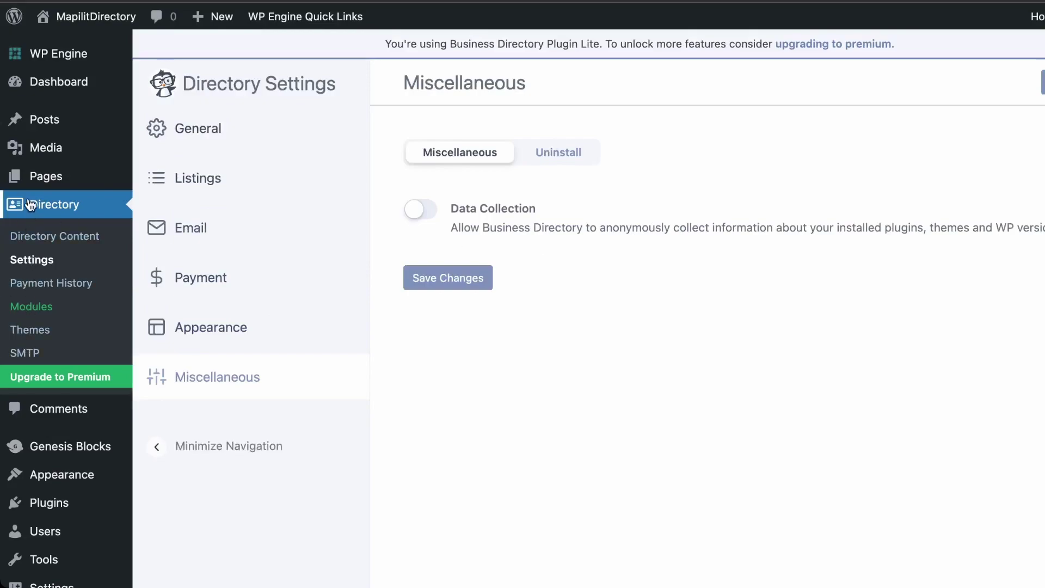
Check Payment History and the premium upgrade page, ending at the top of Directory Modules
{"action": "left_click", "coordinate": [51, 283]}
{"action": "left_click", "coordinate": [60, 377]}
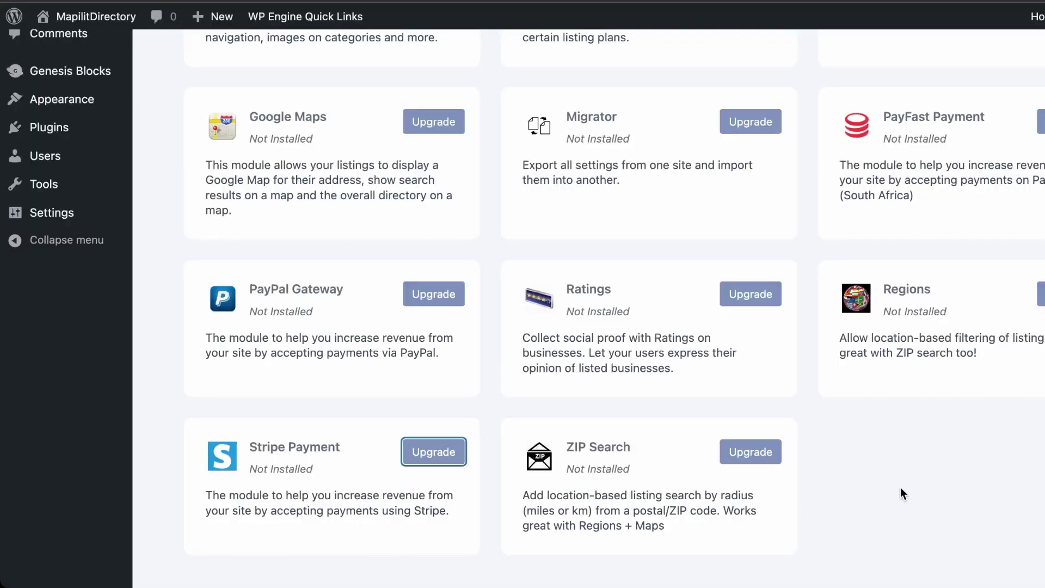
{"action": "scroll", "coordinate": [243, 243], "scroll_direction": "up", "scroll_amount": 7}
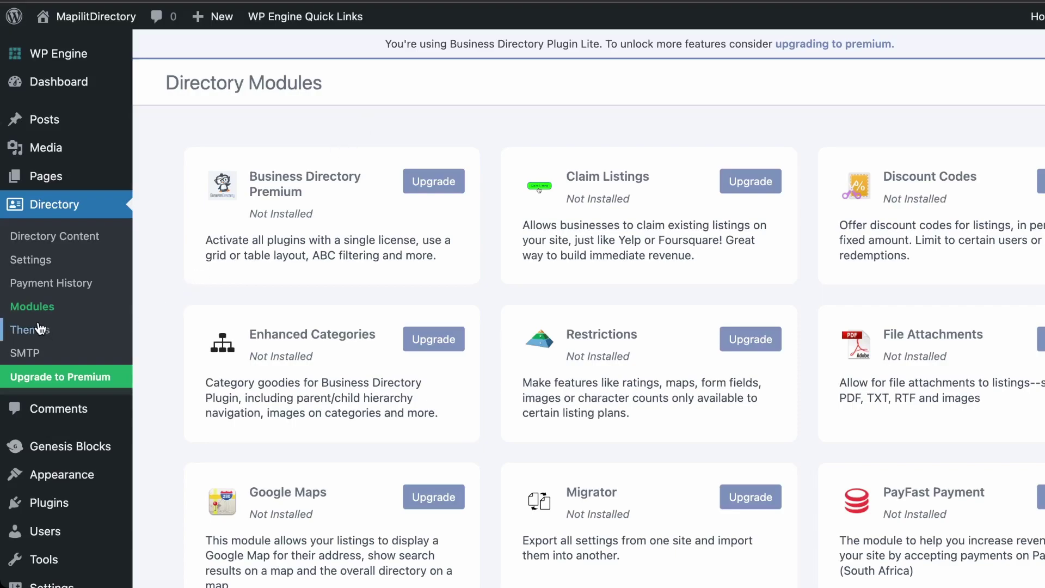
Turn on 'Put payment gateways in test mode' in the directory's Payment settings
{"action": "left_click", "coordinate": [37, 267]}
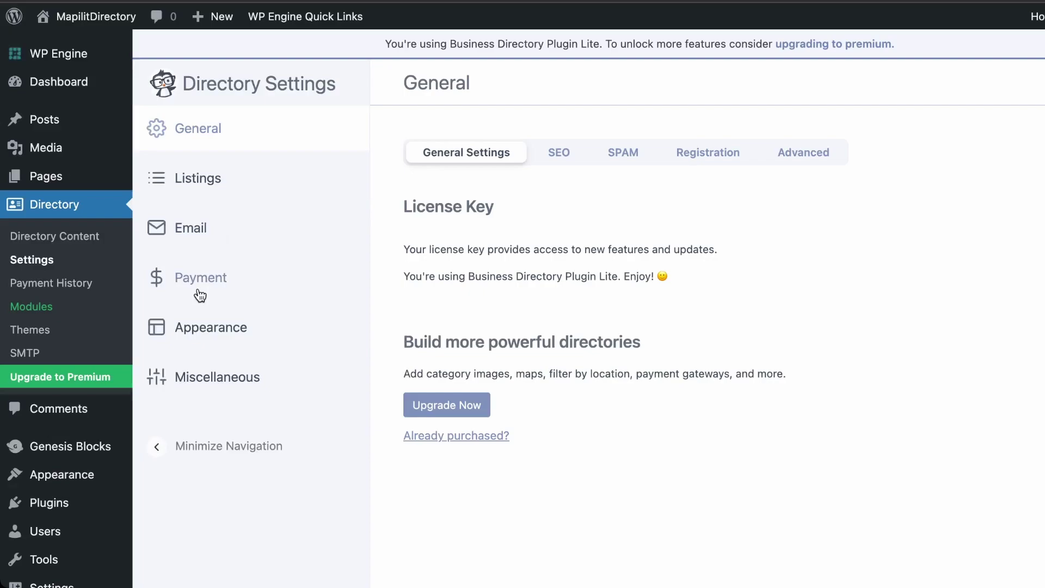
{"action": "left_click", "coordinate": [200, 286]}
{"action": "left_click", "coordinate": [417, 212]}
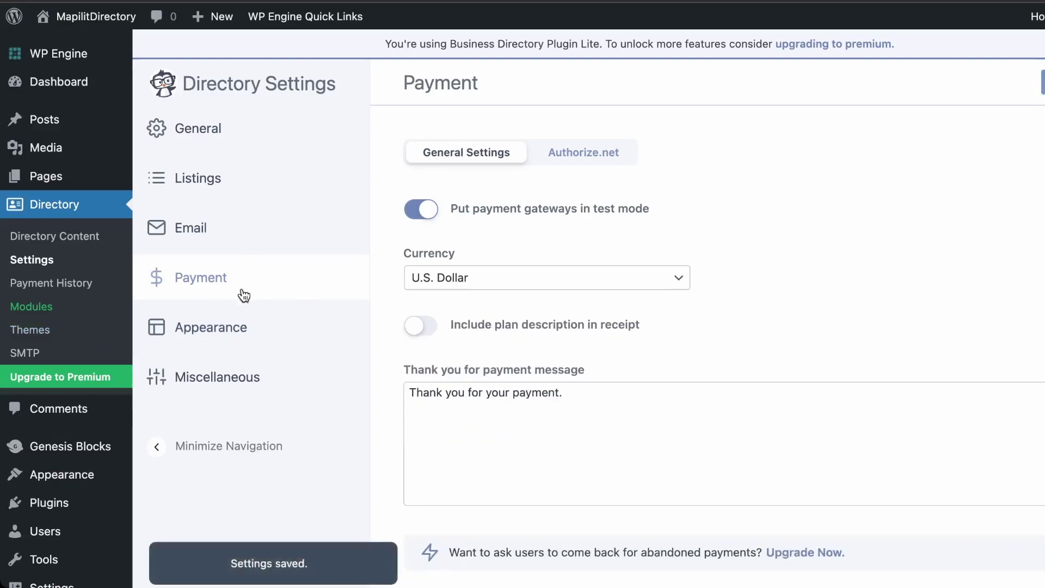
Look over the directory Themes page
{"action": "left_click", "coordinate": [37, 337]}
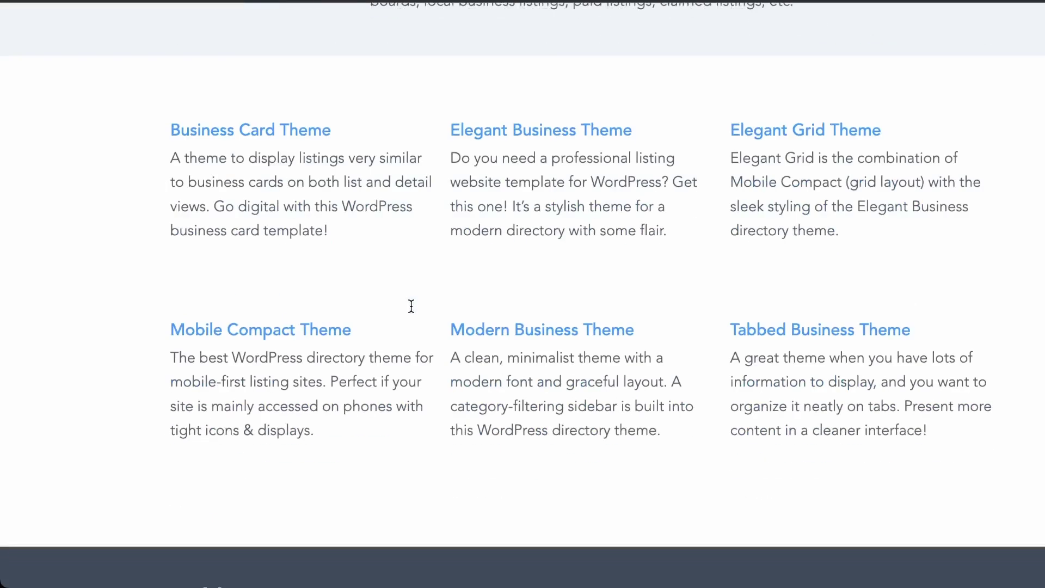
{"action": "scroll", "coordinate": [411, 306], "scroll_direction": "down", "scroll_amount": 10}
{"action": "scroll", "coordinate": [411, 307], "scroll_direction": "up", "scroll_amount": 15}
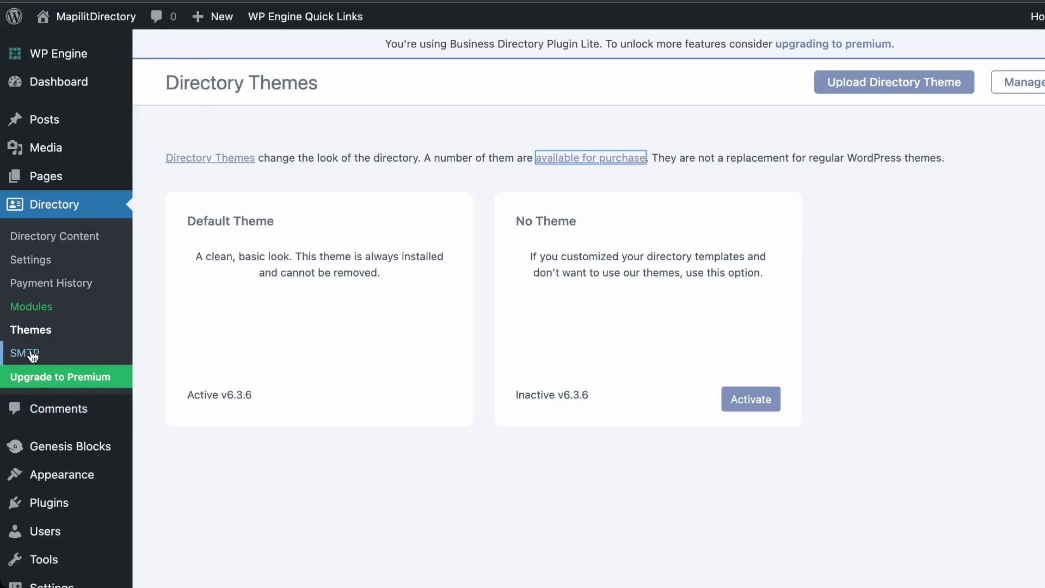
Bring up the directory SMTP page, select its 'Making…' heading, and scroll through the WP Mail SMTP promotion
{"action": "left_click", "coordinate": [32, 355]}
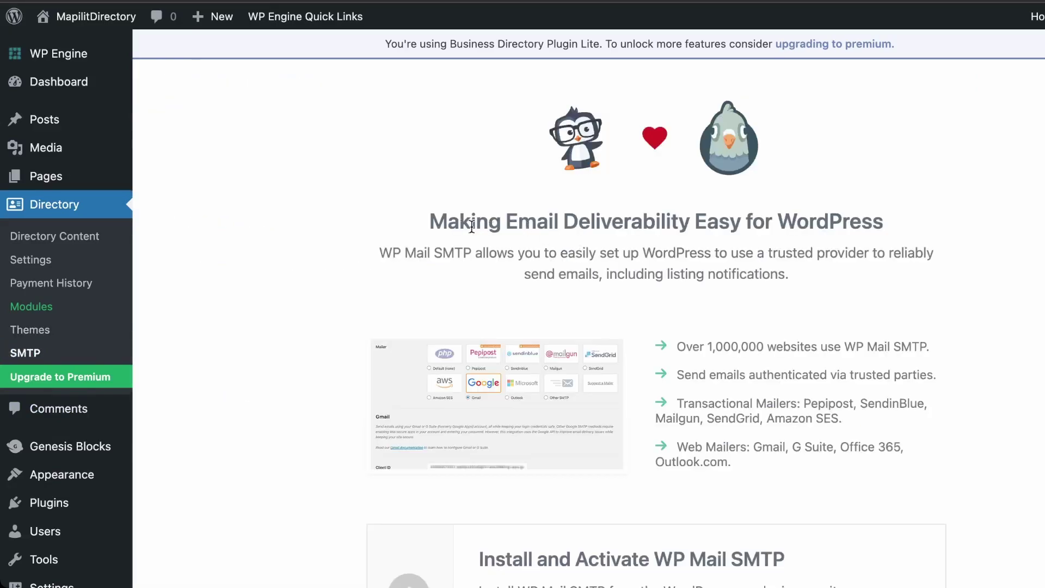
{"action": "left_click_drag", "start_coordinate": [460, 226], "coordinate": [568, 226]}
{"action": "left_click", "coordinate": [604, 224]}
{"action": "left_click_drag", "start_coordinate": [431, 225], "coordinate": [496, 226]}
{"action": "left_click", "coordinate": [435, 226]}
{"action": "scroll", "coordinate": [438, 303], "scroll_direction": "down", "scroll_amount": 5}
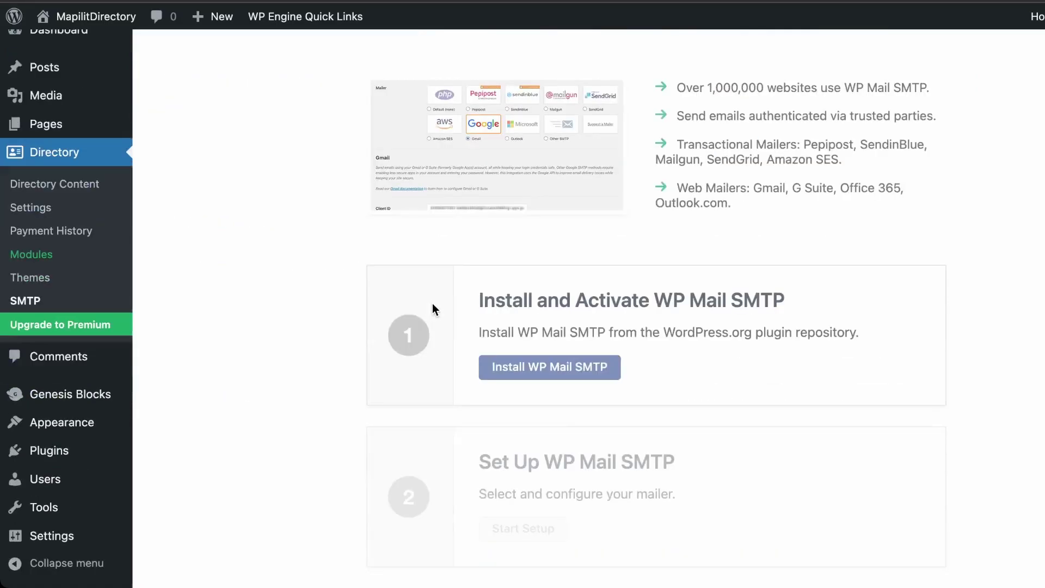
{"action": "scroll", "coordinate": [560, 325], "scroll_direction": "up", "scroll_amount": 5}
{"action": "double_click", "coordinate": [466, 223]}
{"action": "left_click_drag", "start_coordinate": [531, 217], "coordinate": [731, 238]}
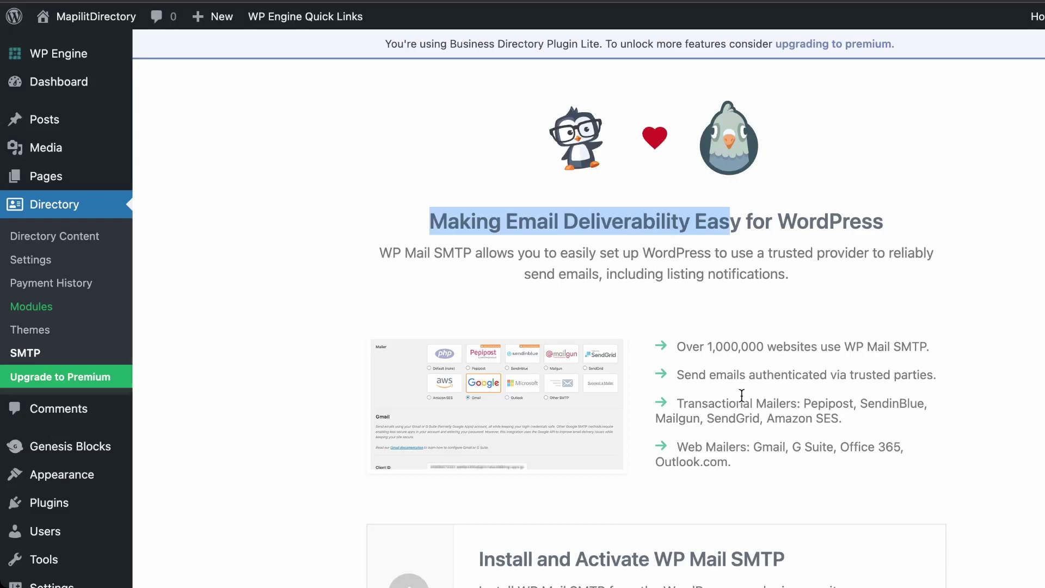
{"action": "scroll", "coordinate": [741, 395], "scroll_direction": "down", "scroll_amount": 5}
{"action": "scroll", "coordinate": [332, 387], "scroll_direction": "up", "scroll_amount": 4}
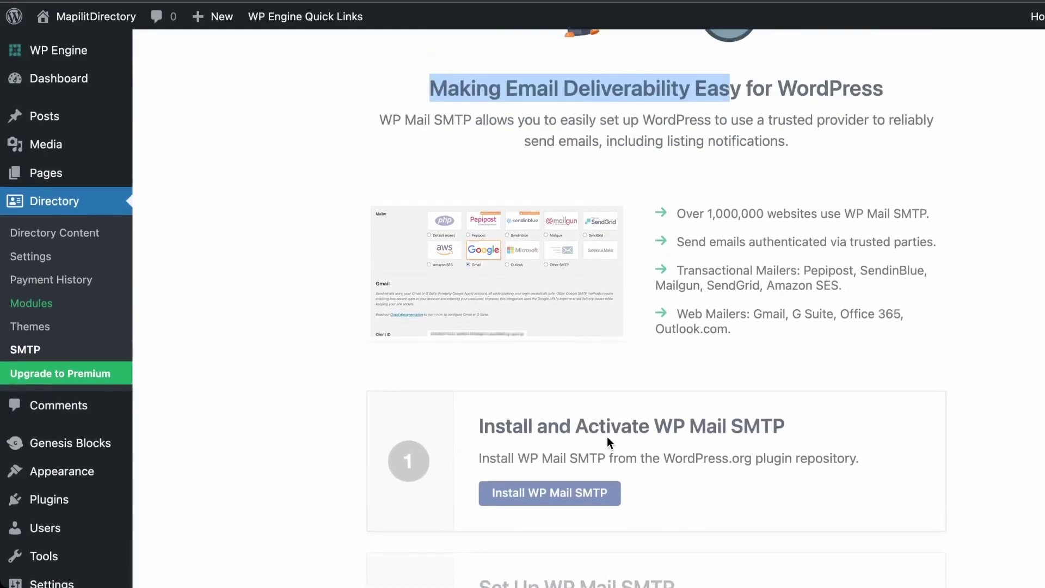
{"action": "scroll", "coordinate": [609, 439], "scroll_direction": "up", "scroll_amount": 3}
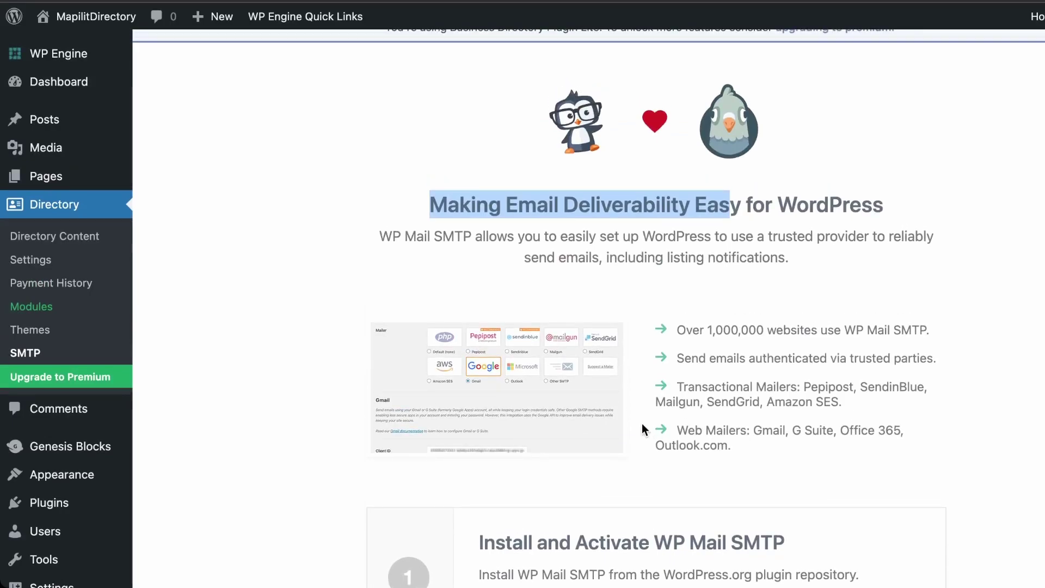
{"action": "scroll", "coordinate": [642, 423], "scroll_direction": "down", "scroll_amount": 3}
{"action": "scroll", "coordinate": [642, 423], "scroll_direction": "up", "scroll_amount": 3}
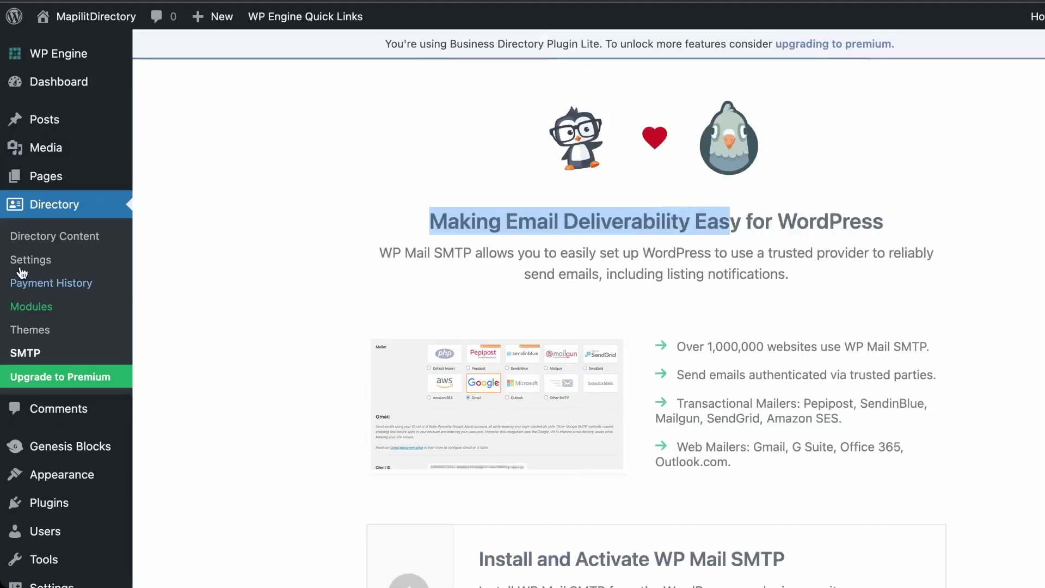
Go to the directory Categories page and add a Salon category
{"action": "left_click", "coordinate": [51, 241]}
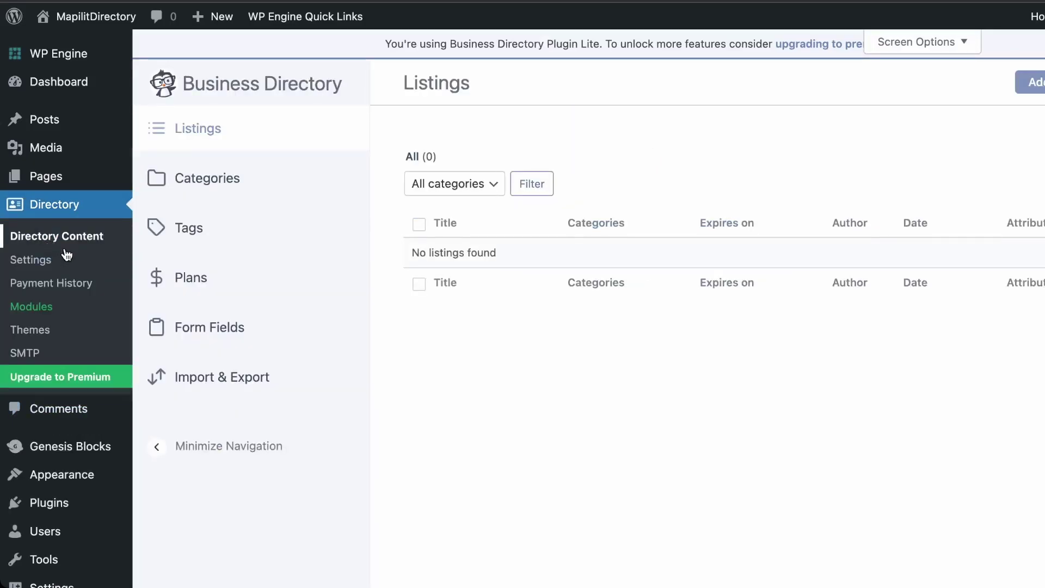
{"action": "left_click", "coordinate": [224, 183]}
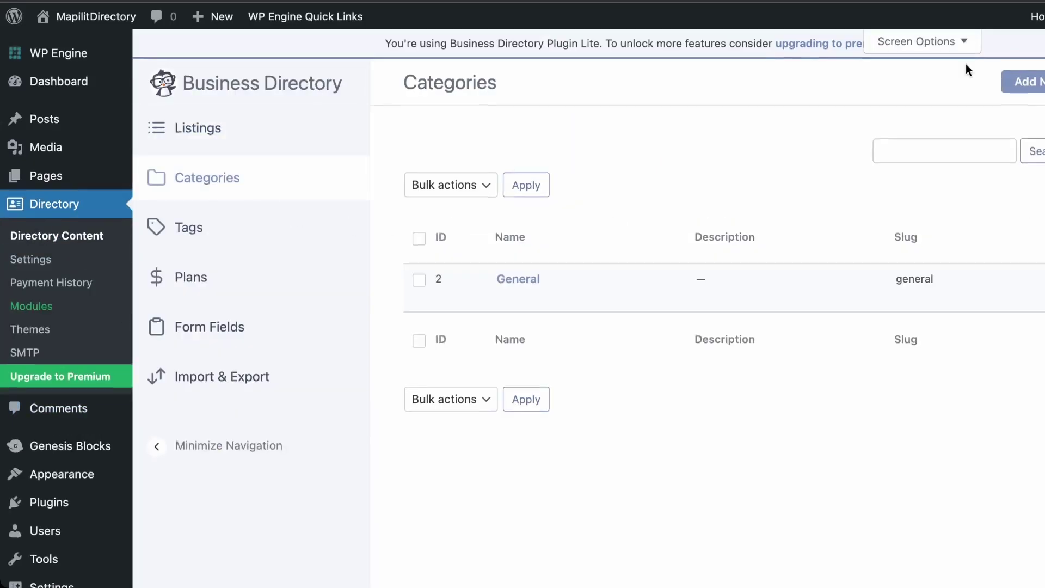
{"action": "left_click", "coordinate": [1025, 79]}
{"action": "left_click", "coordinate": [628, 249]}
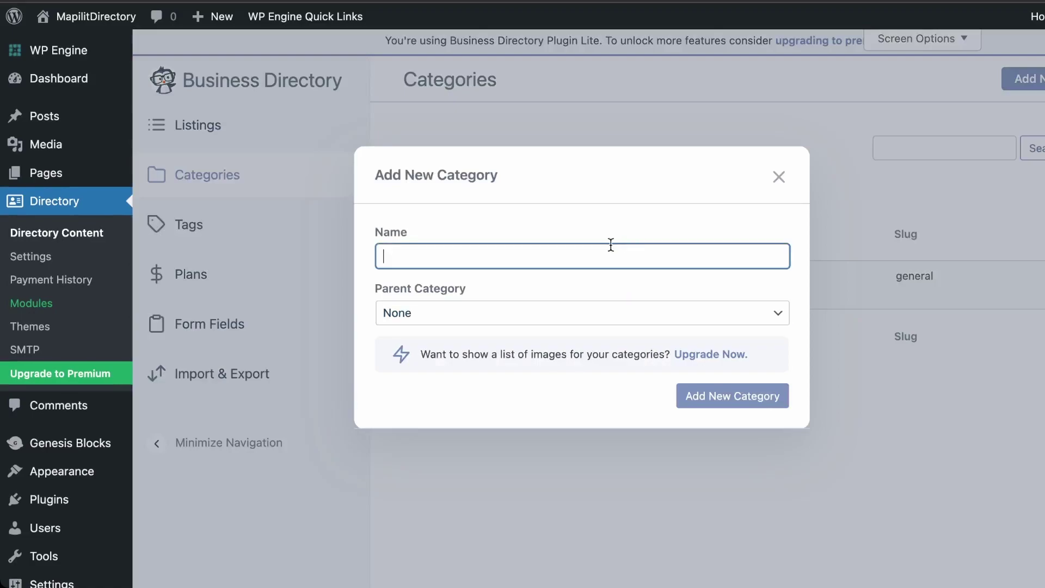
{"action": "type", "text": "Salon"}
{"action": "key", "text": "Return"}
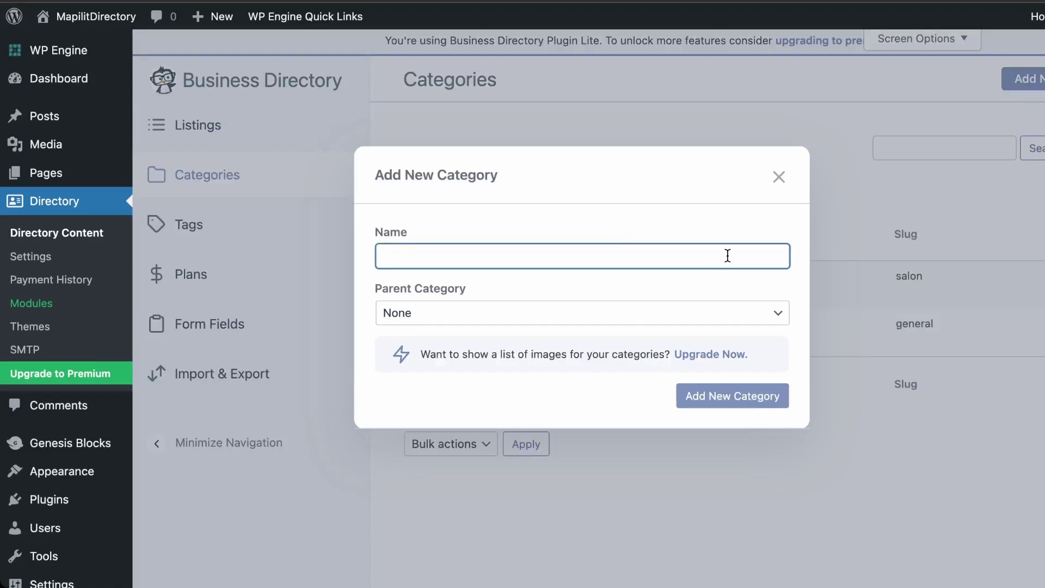
Add Gym and Restaurant categories, then return to the Listings page
{"action": "type", "text": "Gym"}
{"action": "key", "text": "Return"}
{"action": "type", "text": "re"}
{"action": "key", "text": "BackSpace"}
{"action": "key", "text": "BackSpace"}
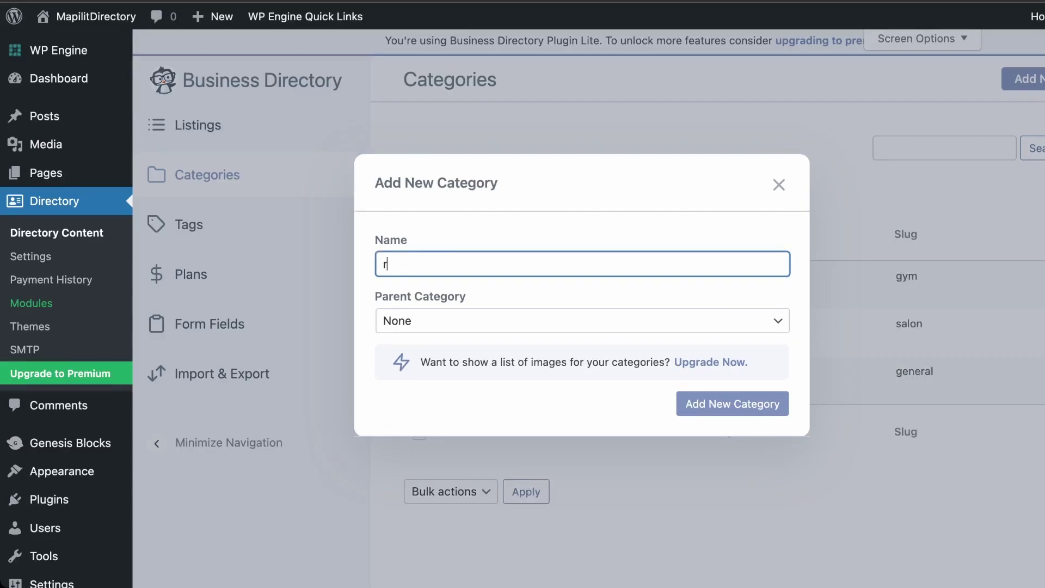
{"action": "type", "text": "Restaurant"}
{"action": "key", "text": "Return"}
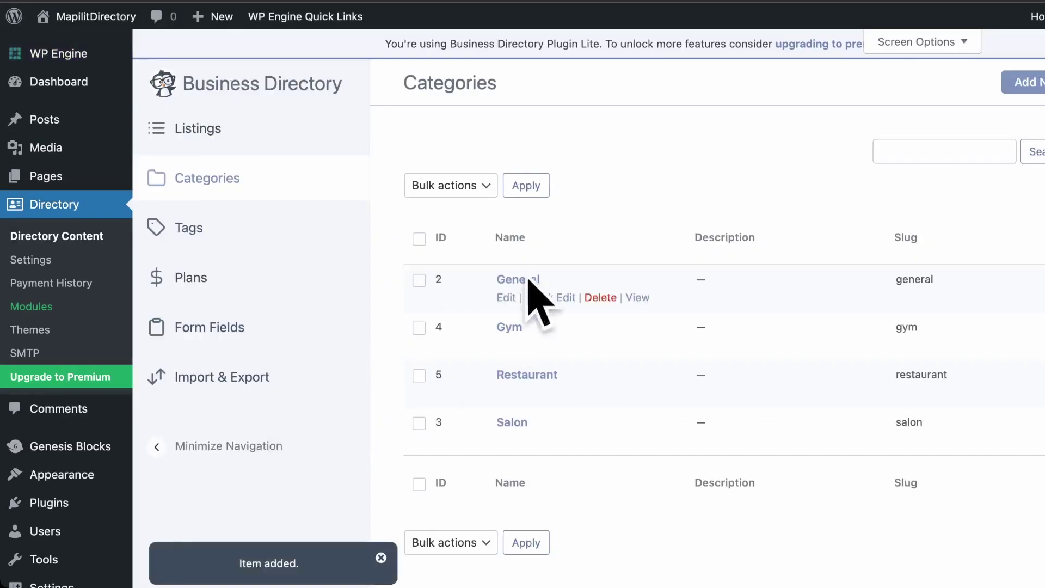
{"action": "left_click", "coordinate": [201, 131]}
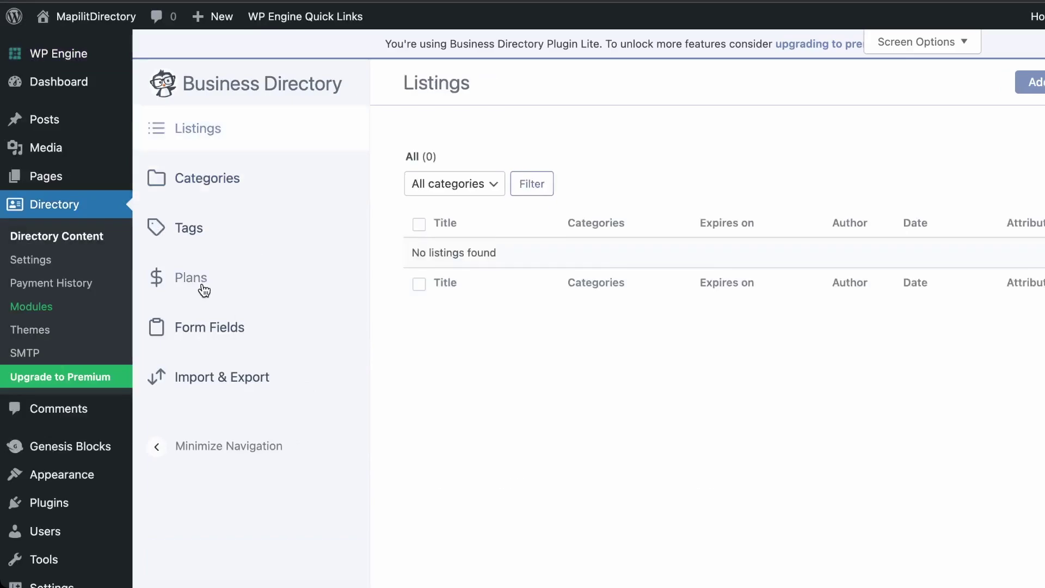
Delete the Default Plan on the directory Plans page, confirming with Continue
{"action": "left_click", "coordinate": [202, 289]}
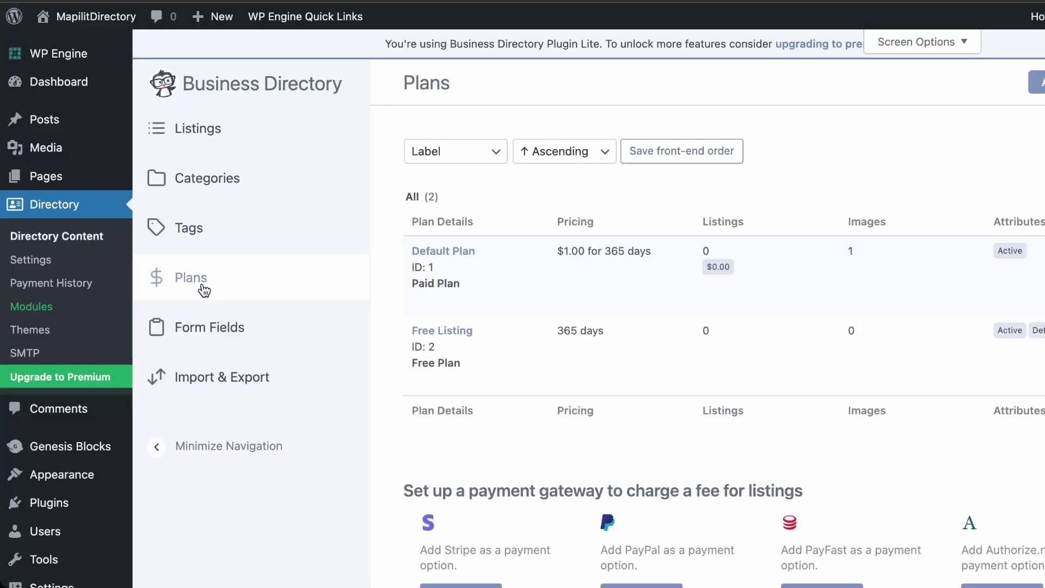
{"action": "scroll", "coordinate": [534, 344], "scroll_direction": "down", "scroll_amount": 3}
{"action": "scroll", "coordinate": [518, 402], "scroll_direction": "up", "scroll_amount": 3}
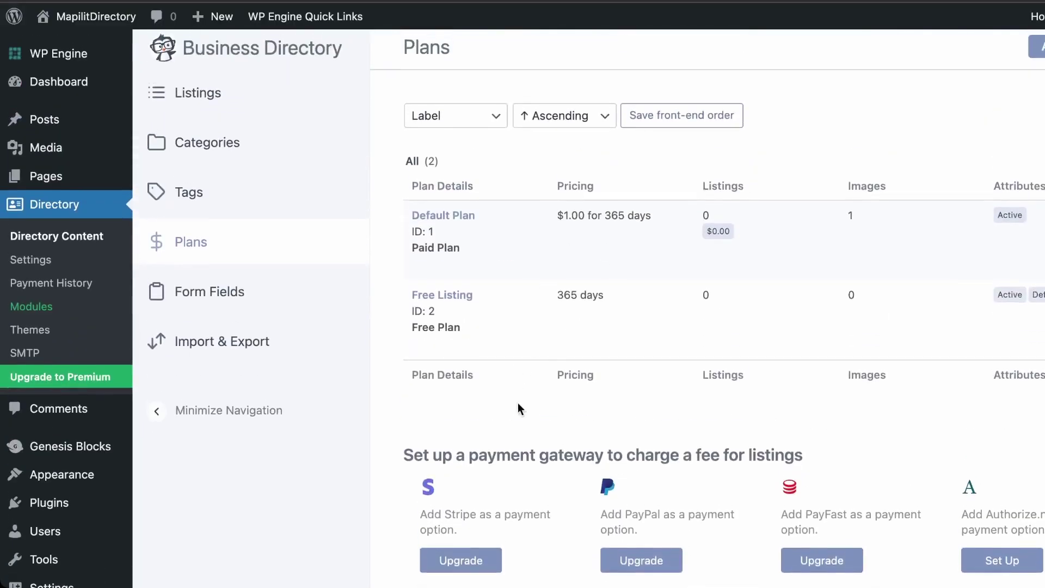
{"action": "scroll", "coordinate": [510, 546], "scroll_direction": "down", "scroll_amount": 1}
{"action": "scroll", "coordinate": [926, 558], "scroll_direction": "up", "scroll_amount": 1}
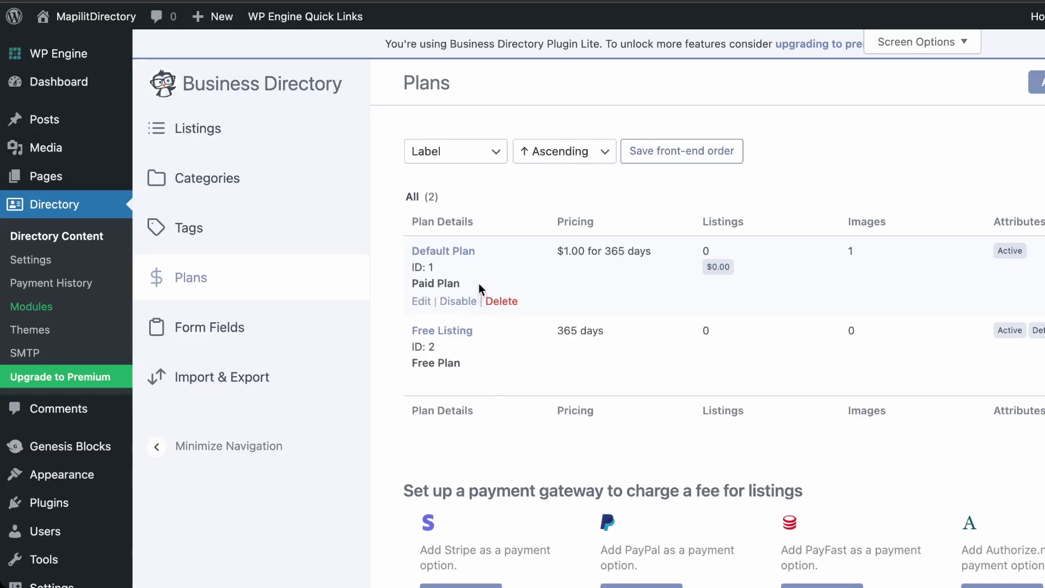
{"action": "left_click", "coordinate": [504, 302]}
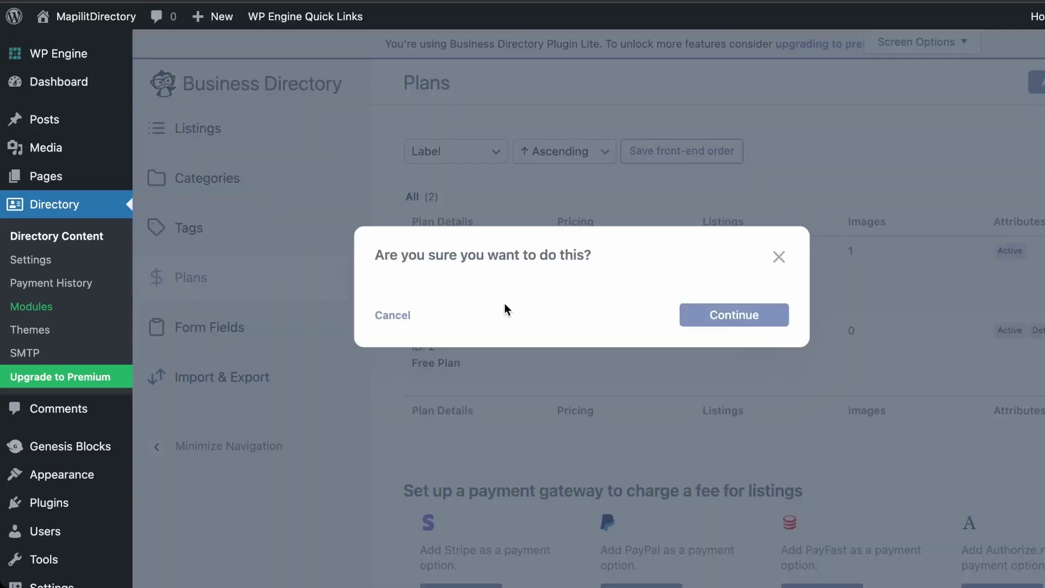
{"action": "left_click", "coordinate": [724, 318]}
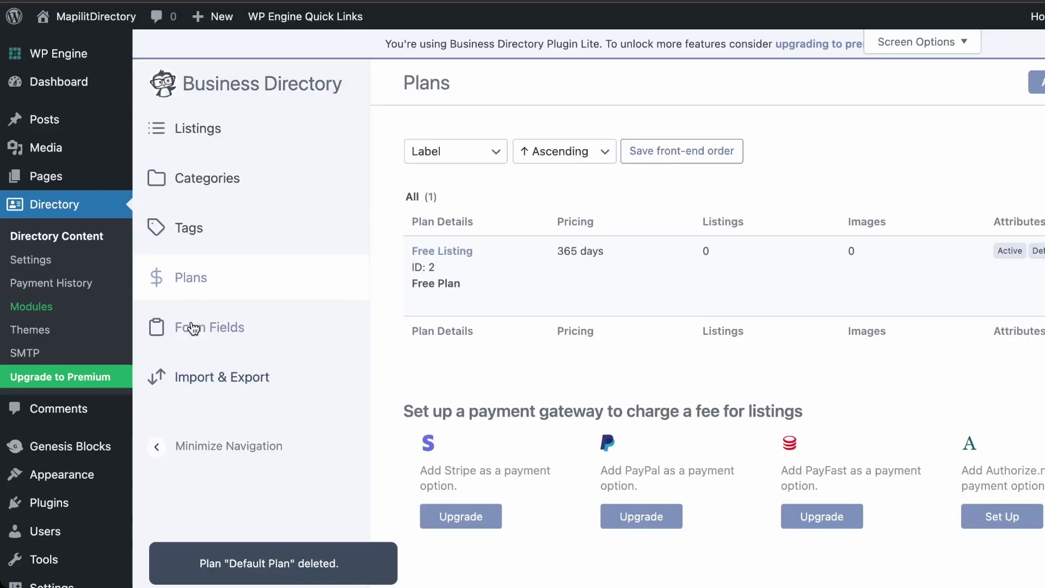
Scroll through the directory's listing Form Fields list
{"action": "left_click", "coordinate": [194, 329]}
{"action": "scroll", "coordinate": [598, 424], "scroll_direction": "down", "scroll_amount": 10}
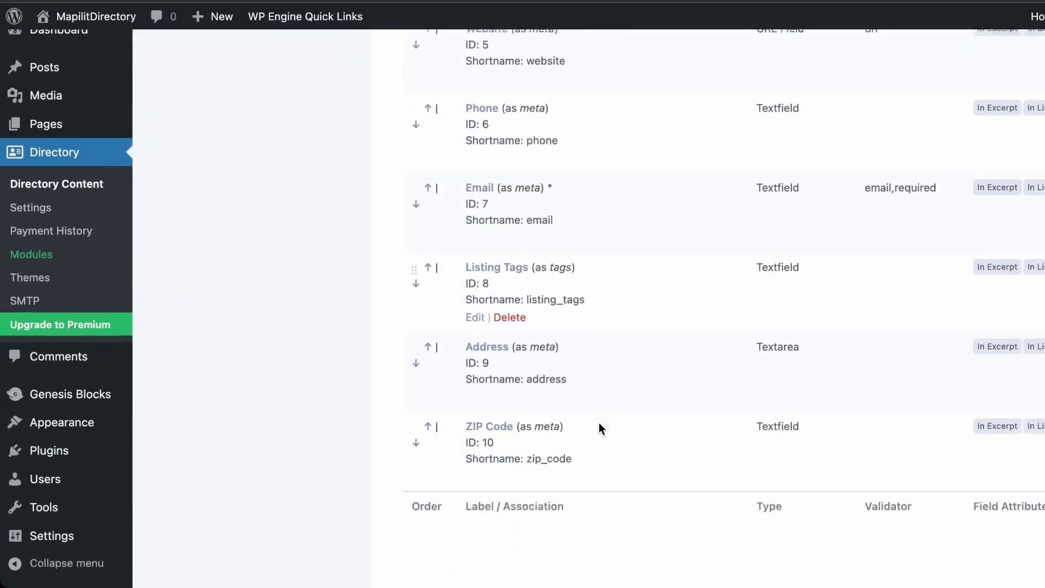
{"action": "scroll", "coordinate": [598, 426], "scroll_direction": "up", "scroll_amount": 10}
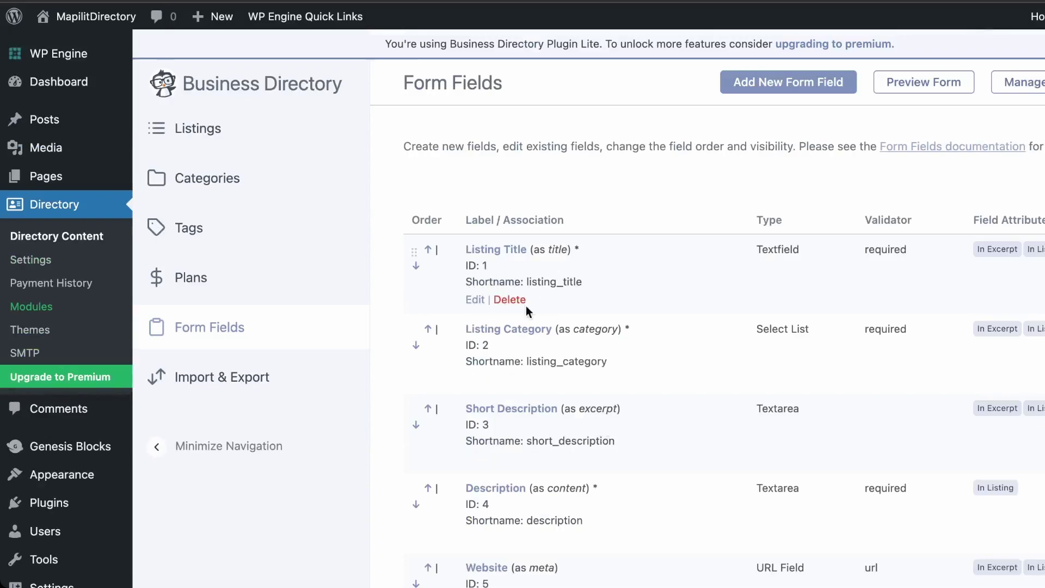
{"action": "scroll", "coordinate": [687, 357], "scroll_direction": "down", "scroll_amount": 10}
{"action": "scroll", "coordinate": [687, 355], "scroll_direction": "up", "scroll_amount": 10}
Preview the listing submission form, from Listing Title through ZIP Code
{"action": "left_click", "coordinate": [950, 83]}
{"action": "scroll", "coordinate": [725, 263], "scroll_direction": "down", "scroll_amount": 8}
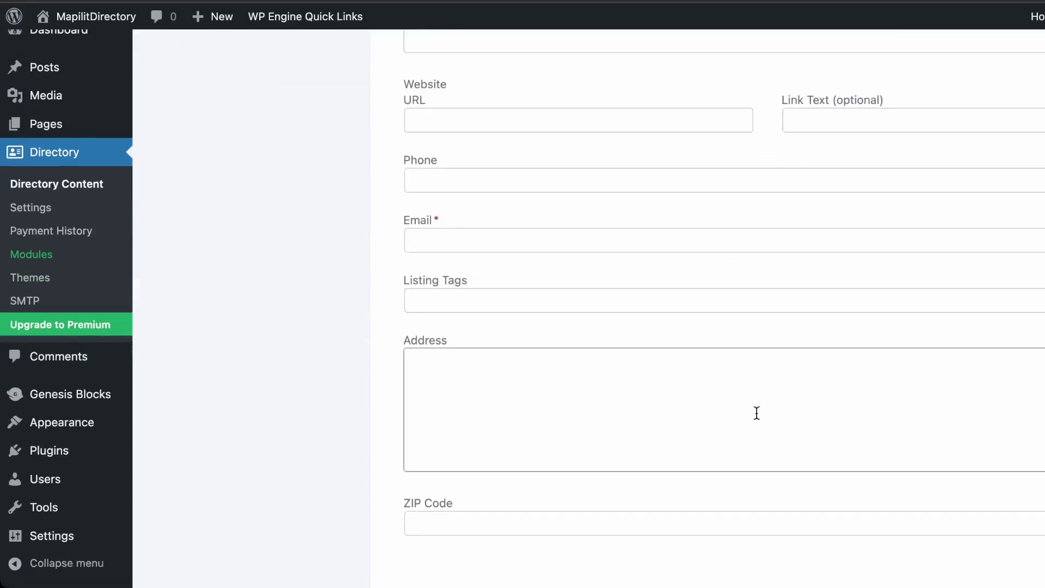
{"action": "scroll", "coordinate": [754, 412], "scroll_direction": "up", "scroll_amount": 7}
{"action": "scroll", "coordinate": [757, 418], "scroll_direction": "up", "scroll_amount": 2}
{"action": "scroll", "coordinate": [757, 419], "scroll_direction": "down", "scroll_amount": 3}
{"action": "scroll", "coordinate": [757, 419], "scroll_direction": "up", "scroll_amount": 3}
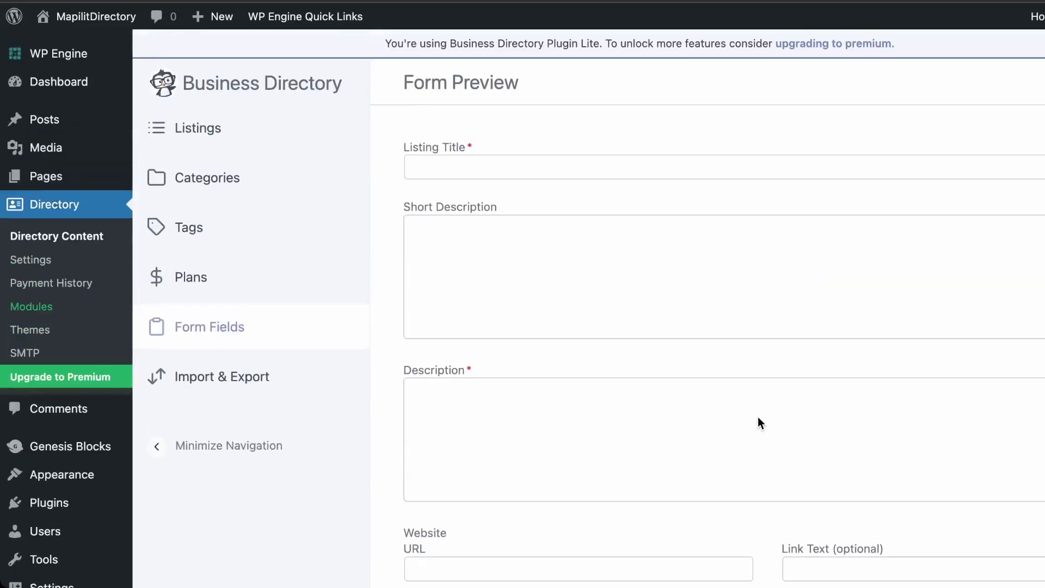
Scroll through the CSV Import options on Import & Export, then switch to the Export tab
{"action": "left_click", "coordinate": [228, 381]}
{"action": "scroll", "coordinate": [578, 482], "scroll_direction": "down", "scroll_amount": 10}
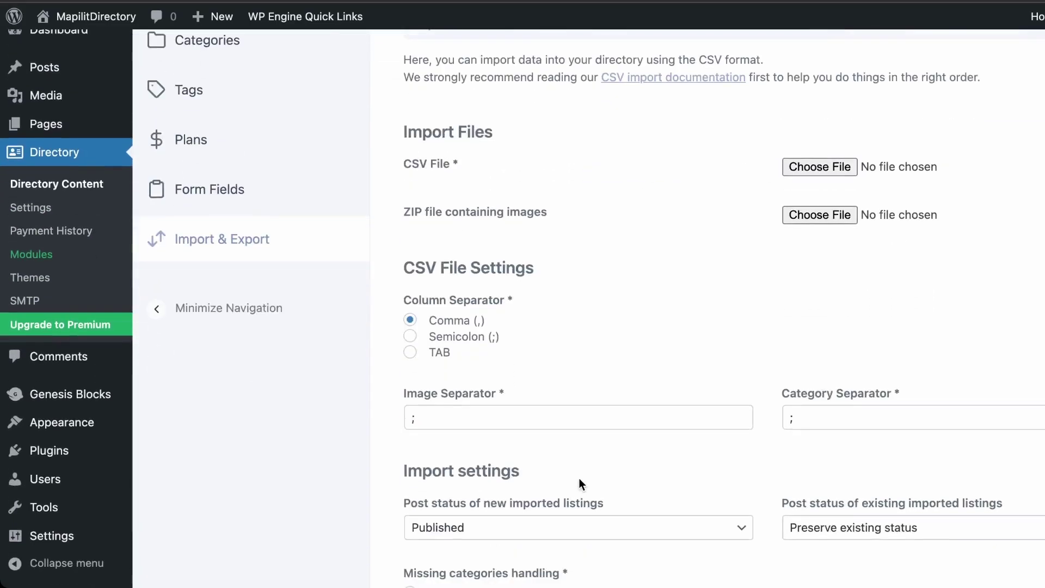
{"action": "scroll", "coordinate": [579, 479], "scroll_direction": "down", "scroll_amount": 5}
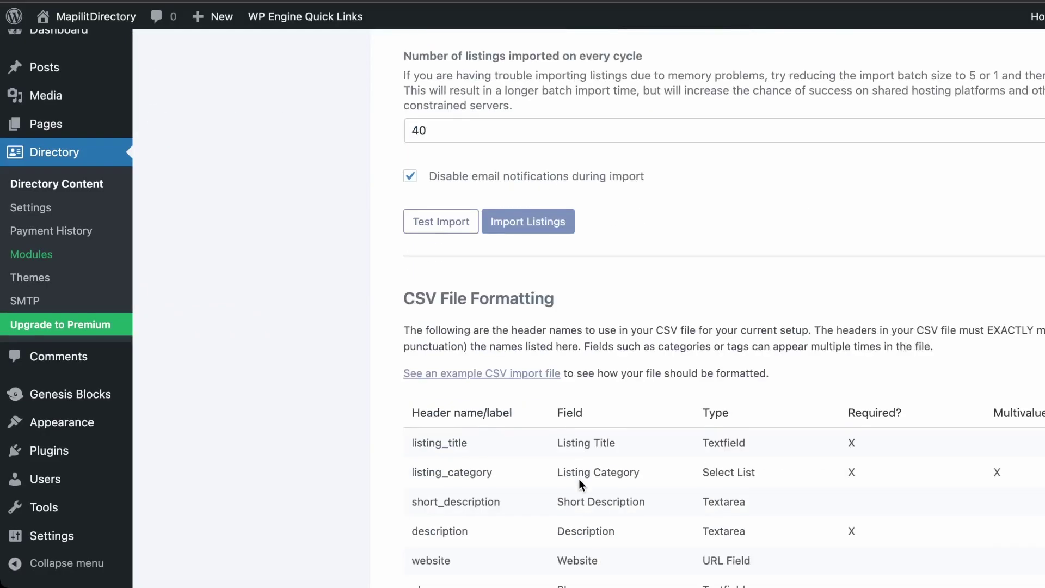
{"action": "scroll", "coordinate": [579, 479], "scroll_direction": "up", "scroll_amount": 15}
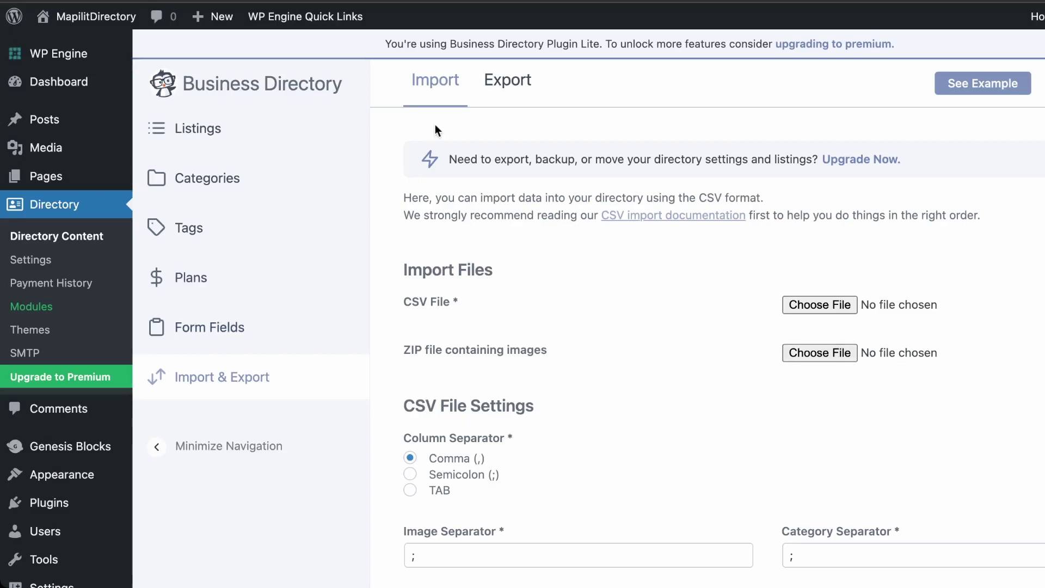
{"action": "left_click", "coordinate": [507, 82]}
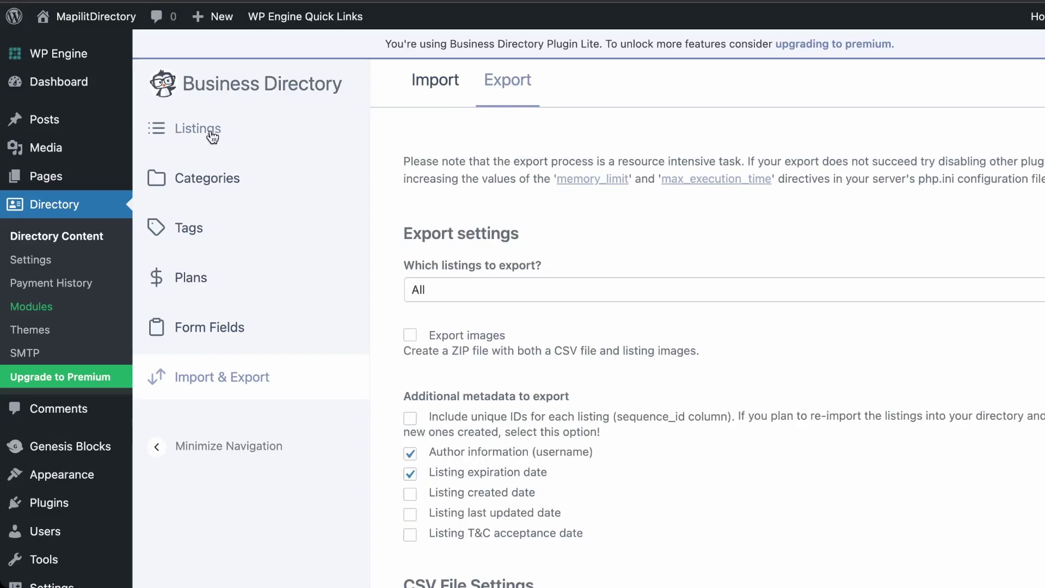
Create the Bob's Gym listing with its contact e-mail and publish it
{"action": "left_click", "coordinate": [212, 132]}
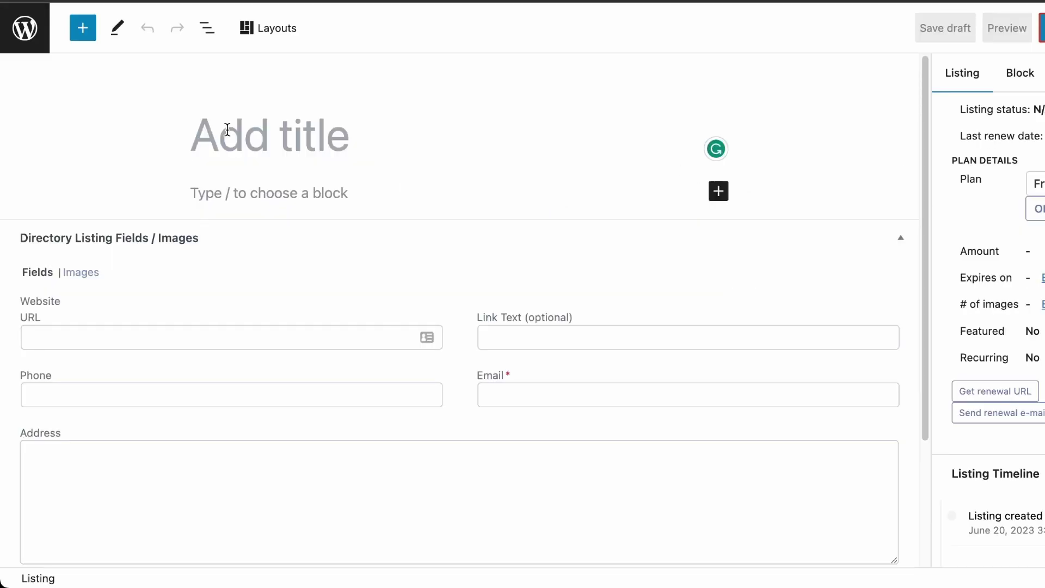
{"action": "type", "text": "Bob's Gym"}
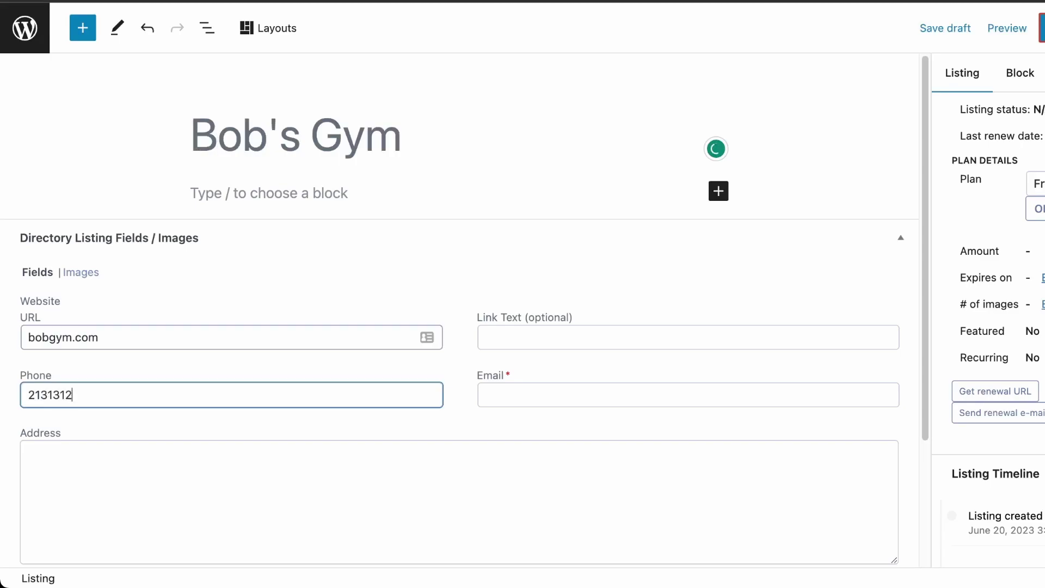
{"action": "left_click", "coordinate": [688, 395]}
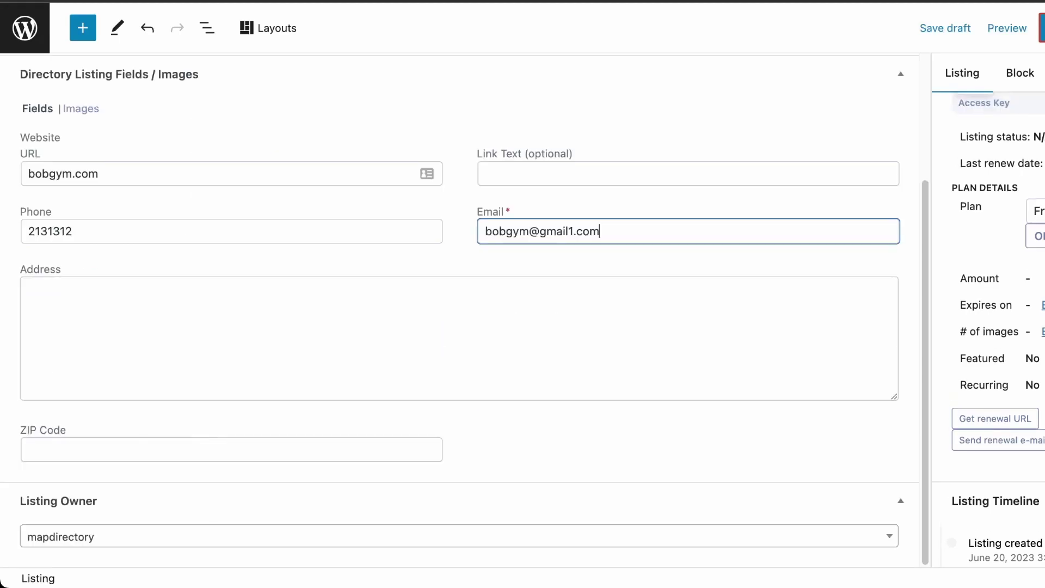
{"action": "scroll", "coordinate": [1033, 357], "scroll_direction": "down", "scroll_amount": 1}
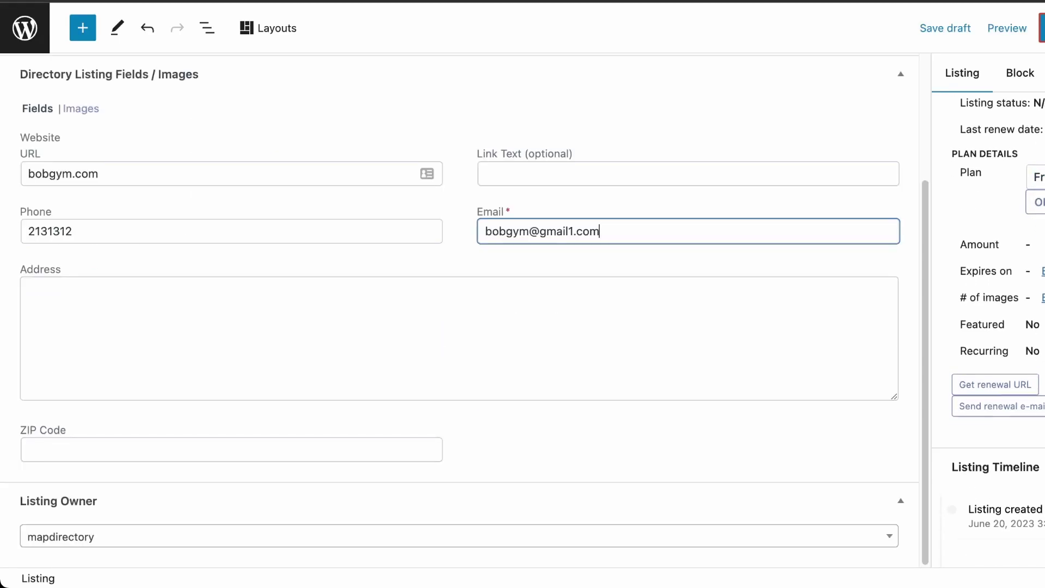
{"action": "left_click", "coordinate": [1042, 27]}
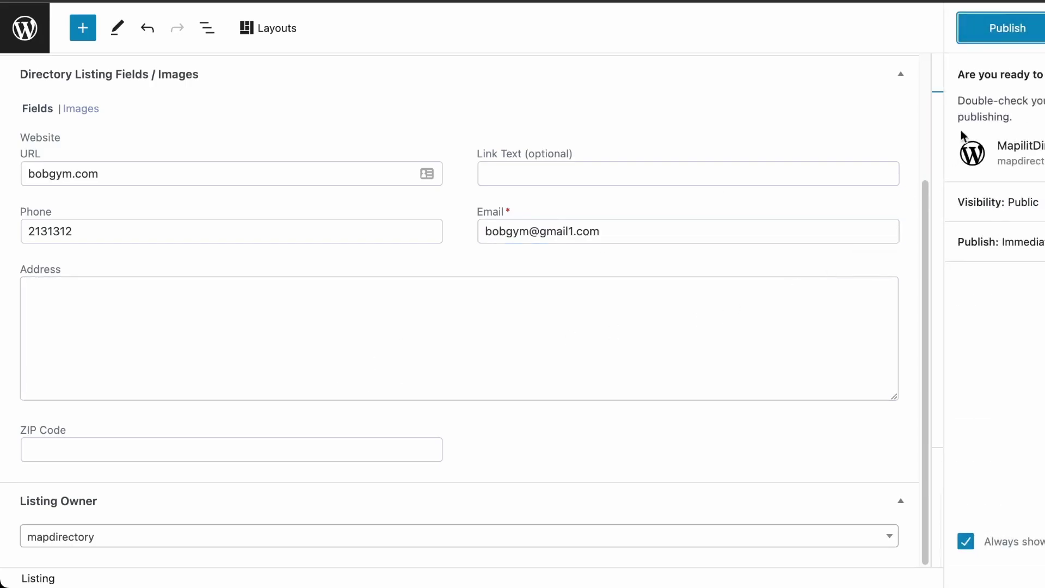
{"action": "left_click", "coordinate": [1008, 28]}
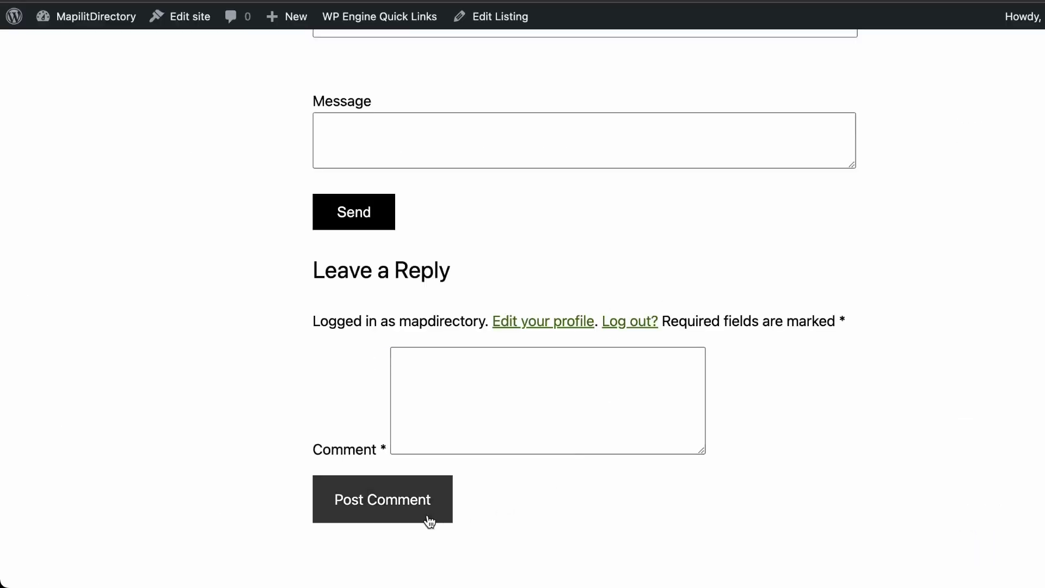
In the front-end add-listing form, choose Gym and enter Jim's Gym with short description 'Get Strong at Jim's Gym'
{"action": "scroll", "coordinate": [429, 520], "scroll_direction": "up", "scroll_amount": 5}
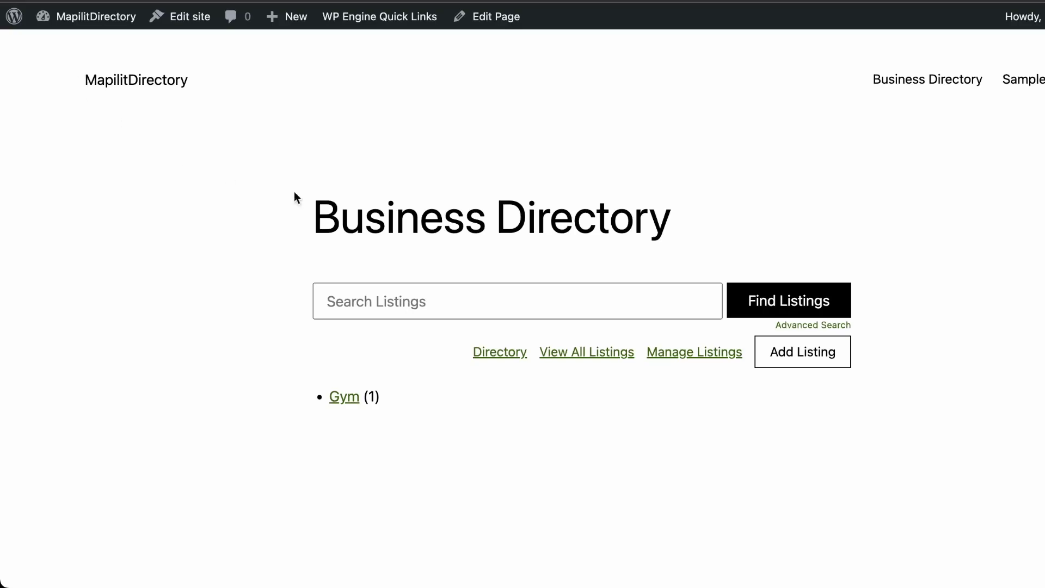
{"action": "left_click", "coordinate": [794, 361]}
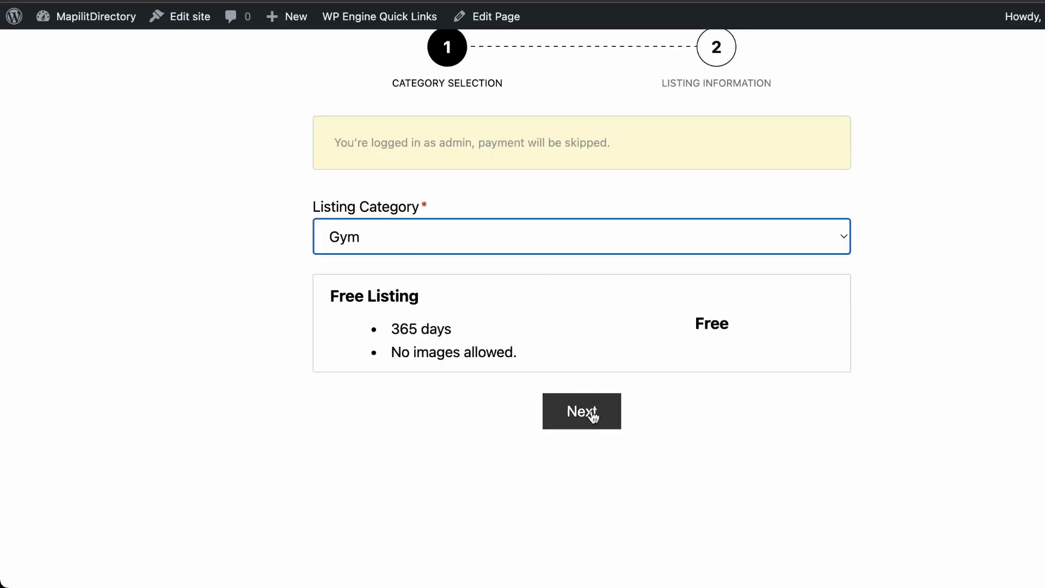
{"action": "left_click", "coordinate": [592, 408]}
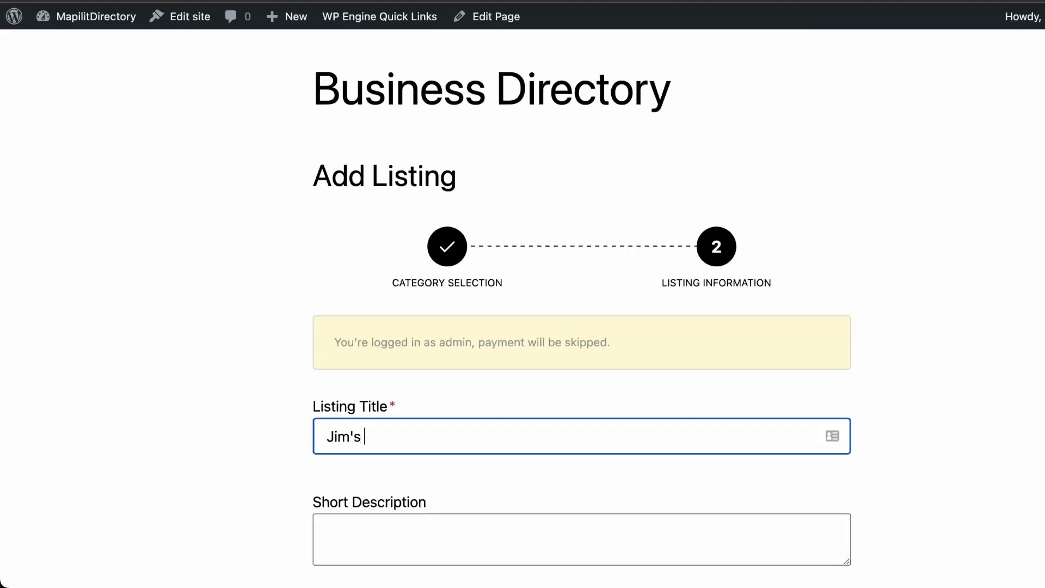
{"action": "type", "text": "Gym"}
{"action": "type", "text": "r"}
{"action": "type", "text": "ong "}
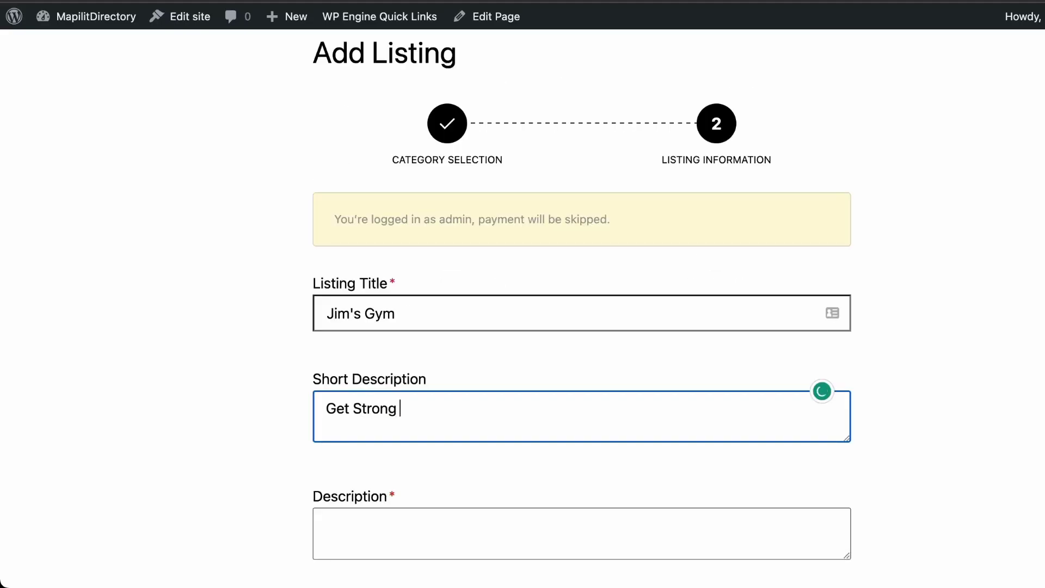
{"action": "type", "text": "at m"}
{"action": "type", "text": "Jim's Gym"}
Copy the short description into Description, add the contact email, and submit the listing
{"action": "left_click_drag", "start_coordinate": [555, 426], "coordinate": [308, 407]}
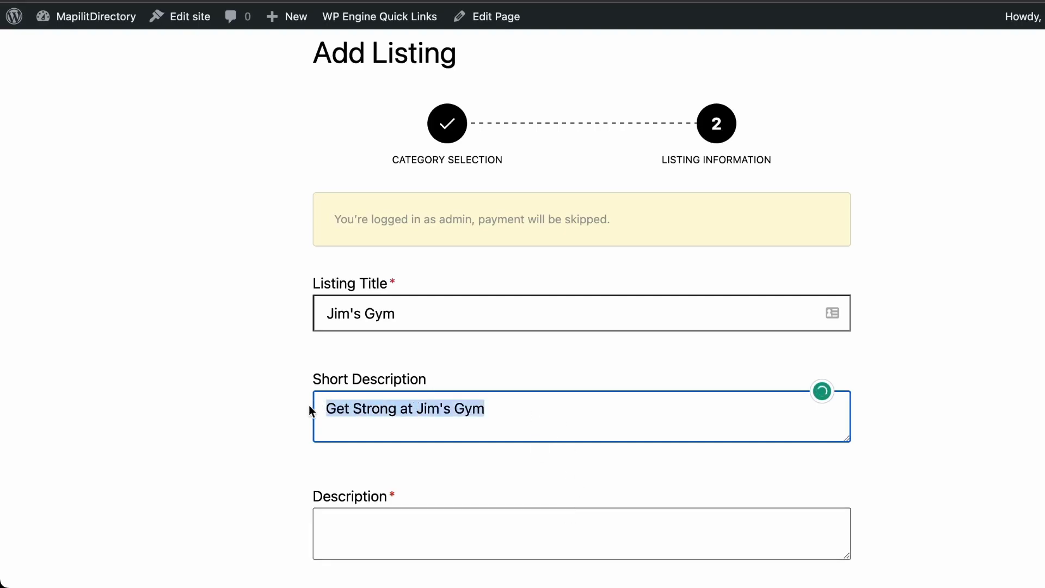
{"action": "key", "text": "ctrl+c"}
{"action": "key", "text": "Tab"}
{"action": "key", "text": "ctrl+v"}
{"action": "scroll", "coordinate": [582, 327], "scroll_direction": "down", "scroll_amount": 5}
{"action": "left_click", "coordinate": [662, 367]}
{"action": "scroll", "coordinate": [582, 272], "scroll_direction": "down", "scroll_amount": 4}
{"action": "left_click", "coordinate": [507, 256]}
{"action": "left_click", "coordinate": [623, 517]}
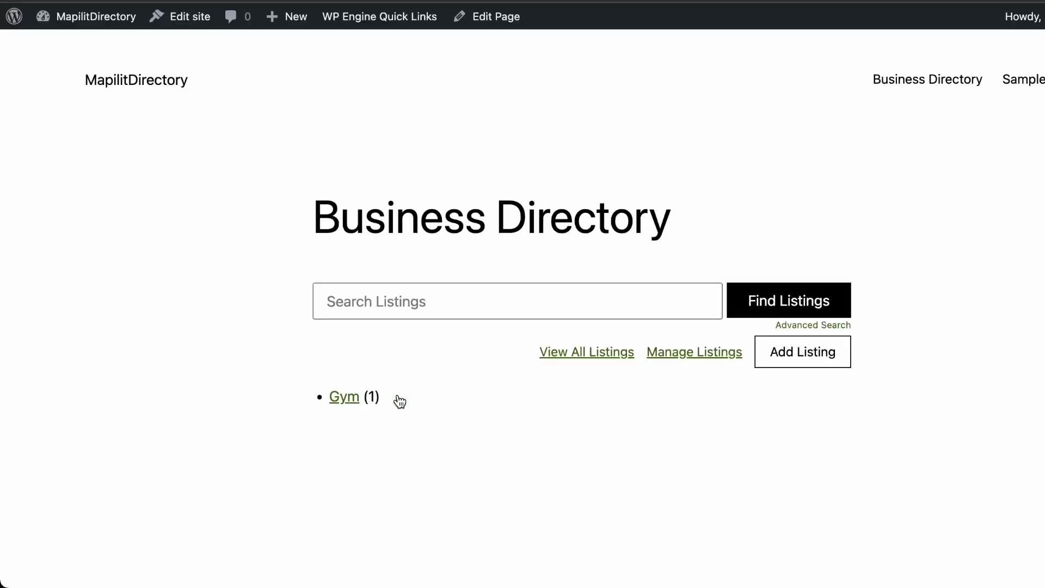
Bulk-publish the pending Jim's Gym listing from the admin directory Listings page
{"action": "left_click", "coordinate": [339, 398]}
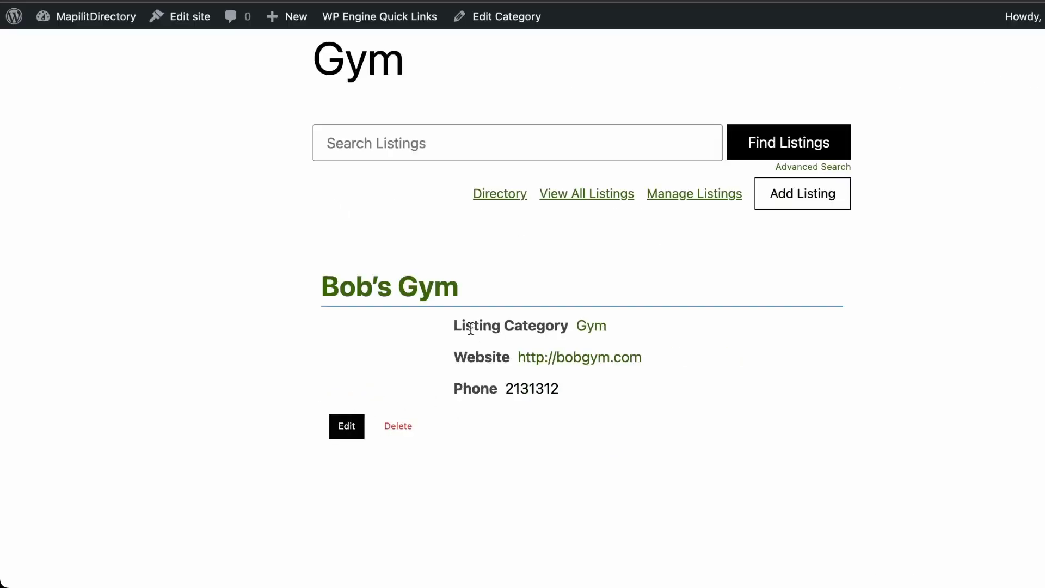
{"action": "mouse_move", "coordinate": [69, 27]}
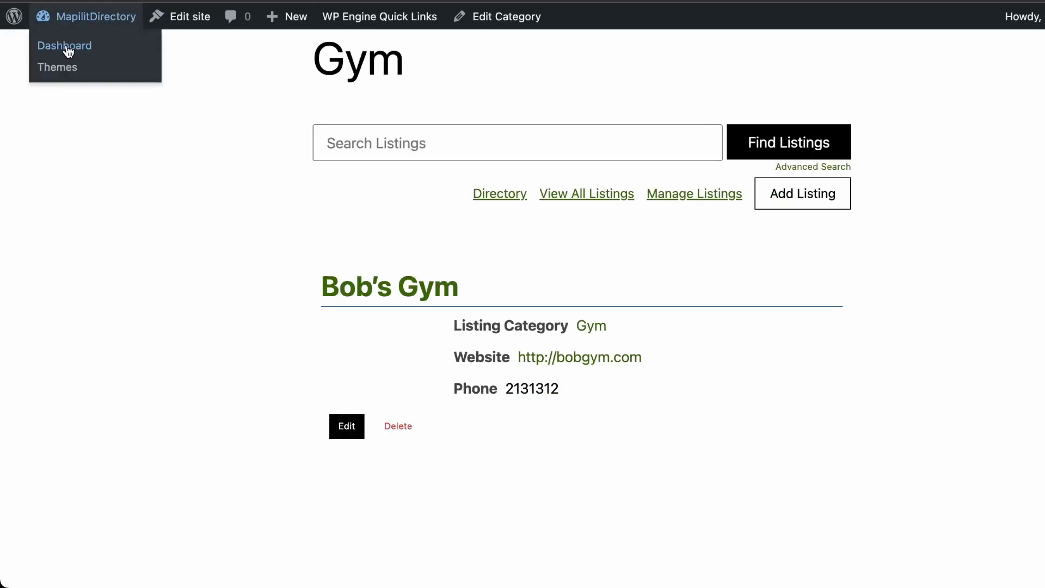
{"action": "left_click", "coordinate": [67, 49]}
{"action": "left_click", "coordinate": [197, 272]}
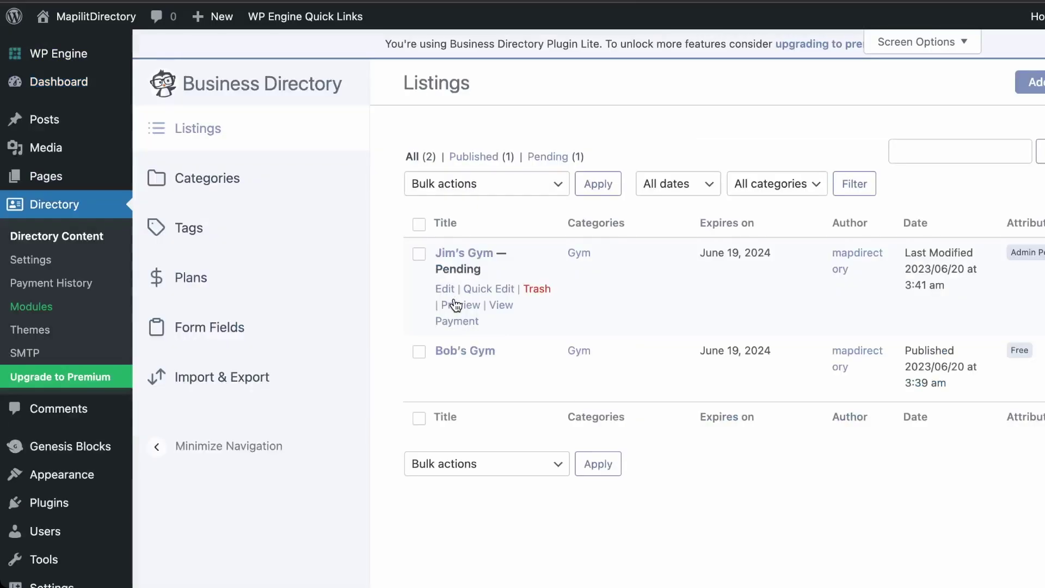
{"action": "left_click", "coordinate": [419, 254]}
{"action": "left_click", "coordinate": [482, 188]}
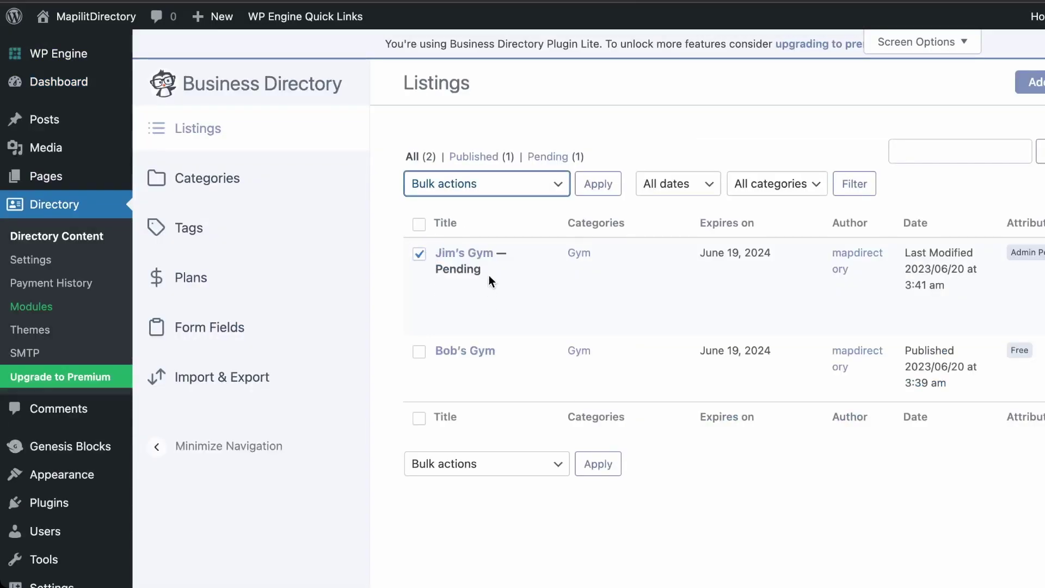
{"action": "left_click", "coordinate": [498, 256]}
{"action": "left_click", "coordinate": [598, 185]}
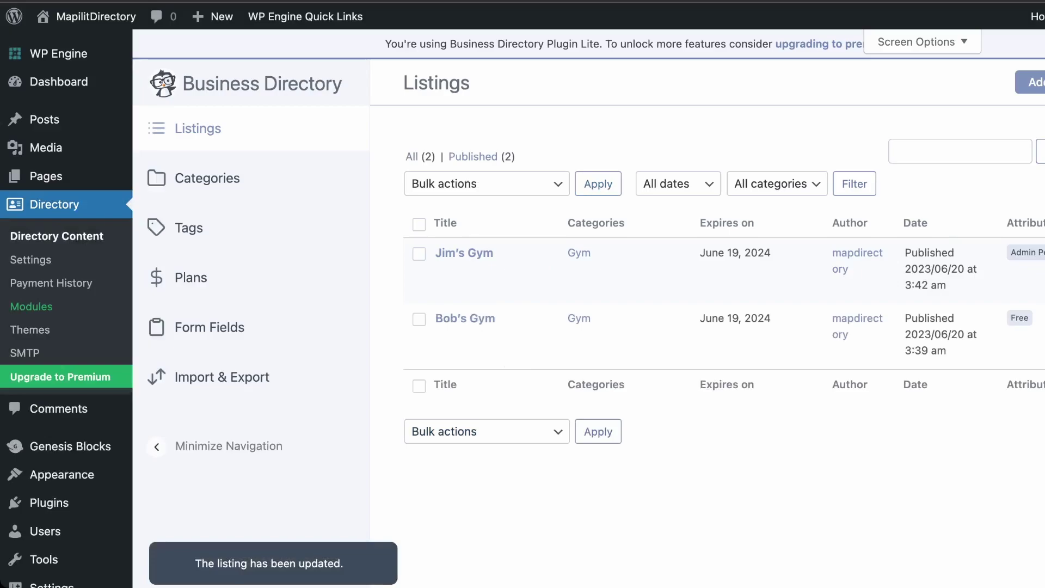
Set Default listing status to Published in Listings settings, save, and view the public site
{"action": "left_click", "coordinate": [32, 259]}
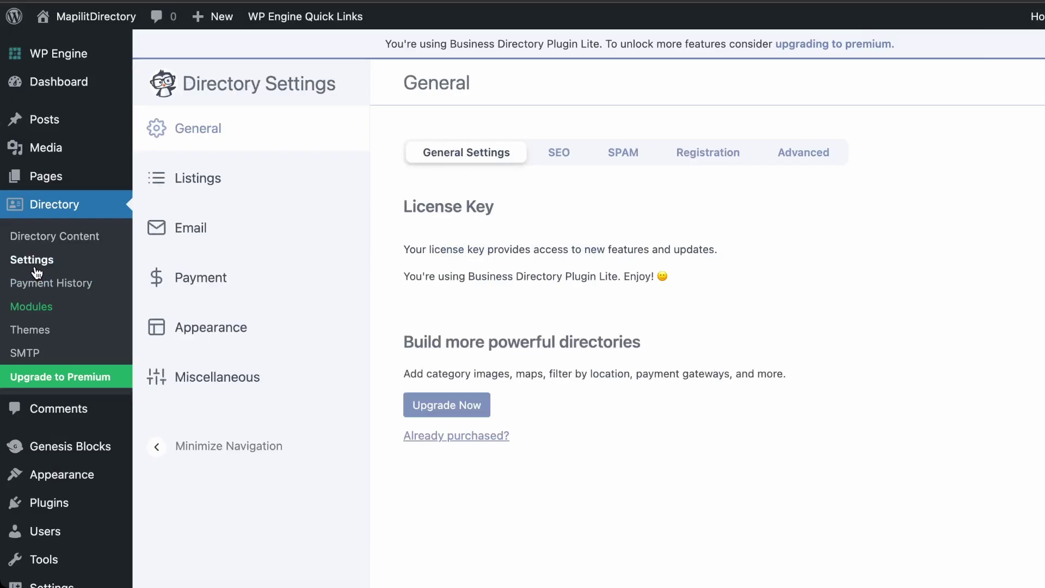
{"action": "left_click", "coordinate": [231, 170]}
{"action": "scroll", "coordinate": [465, 341], "scroll_direction": "down", "scroll_amount": 10}
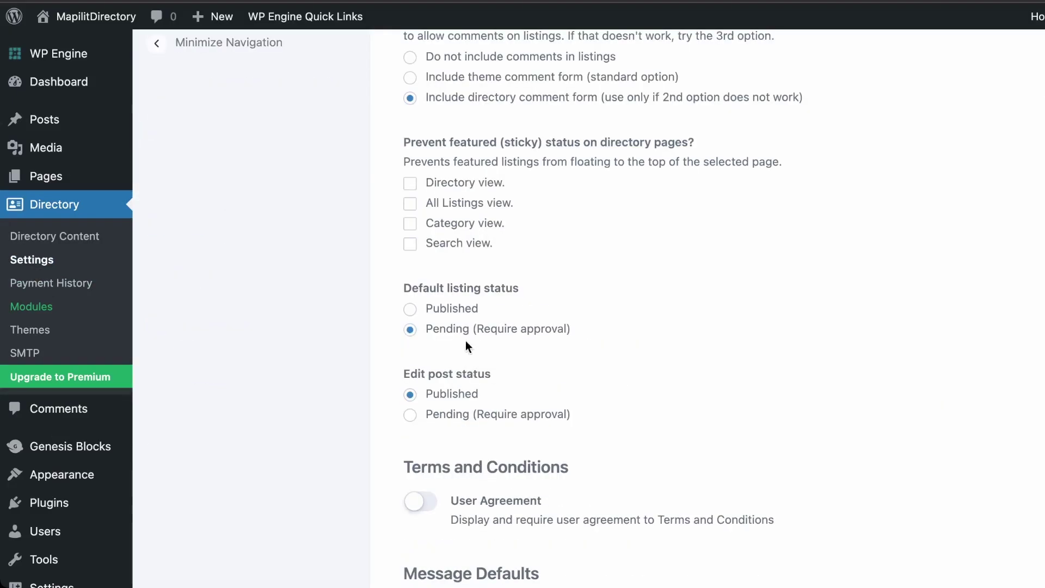
{"action": "left_click", "coordinate": [443, 312]}
{"action": "scroll", "coordinate": [609, 359], "scroll_direction": "down", "scroll_amount": 10}
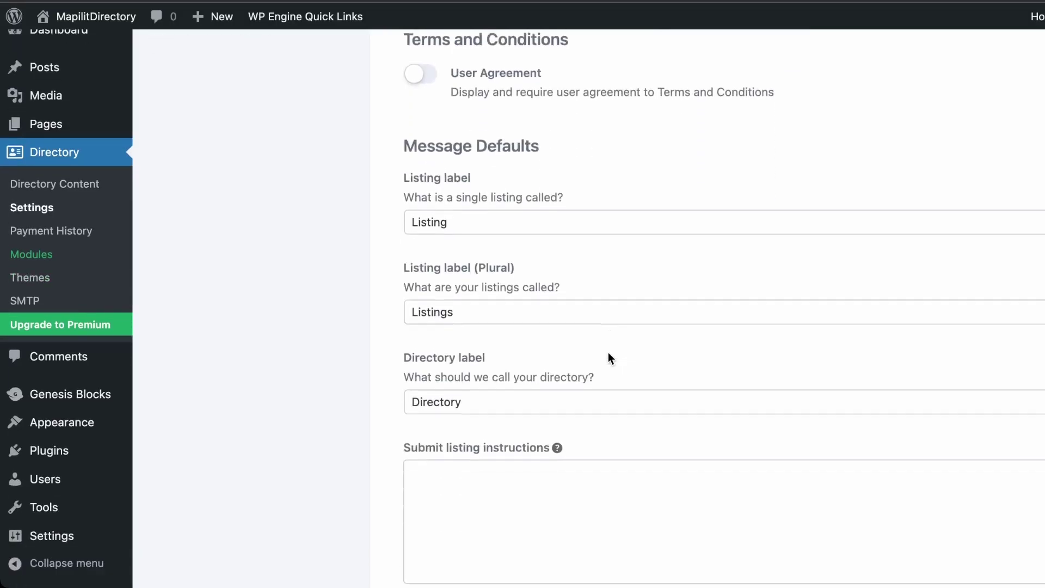
{"action": "left_click", "coordinate": [471, 530]}
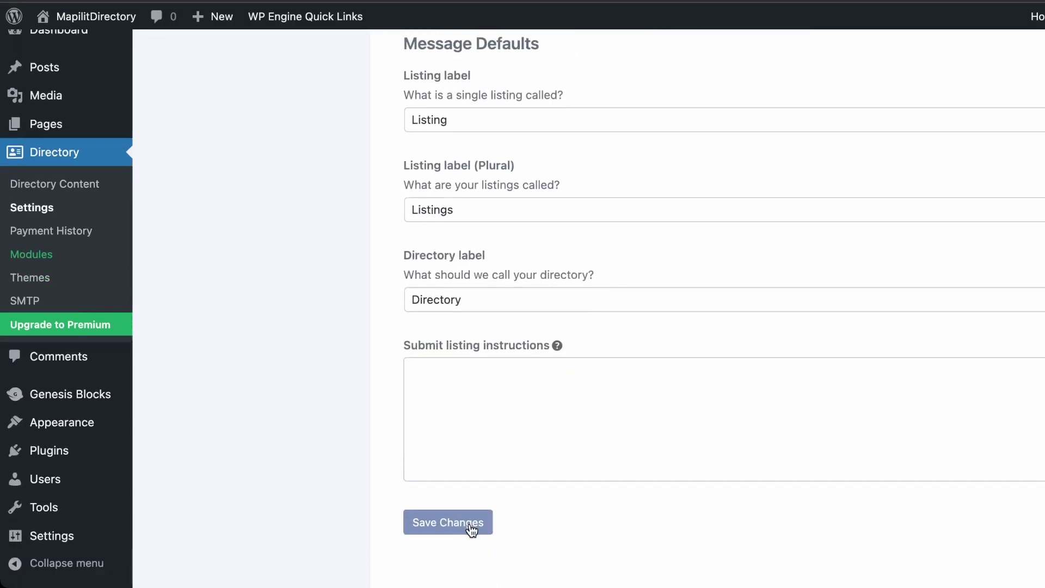
{"action": "left_click", "coordinate": [62, 50]}
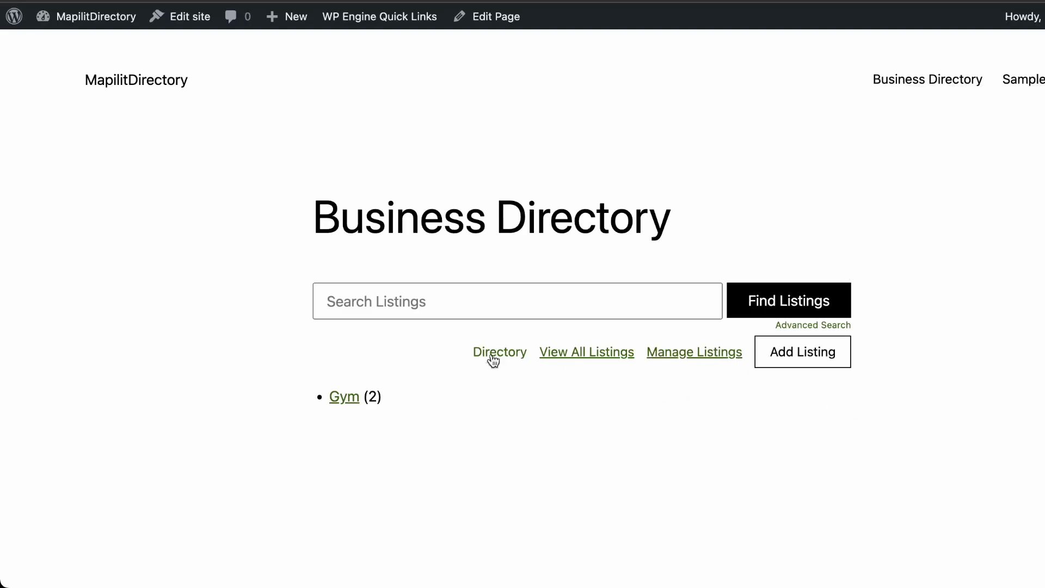
From the Dashboard, enable 'Anyone can register' in Settings > General and save the changes
{"action": "mouse_move", "coordinate": [87, 16]}
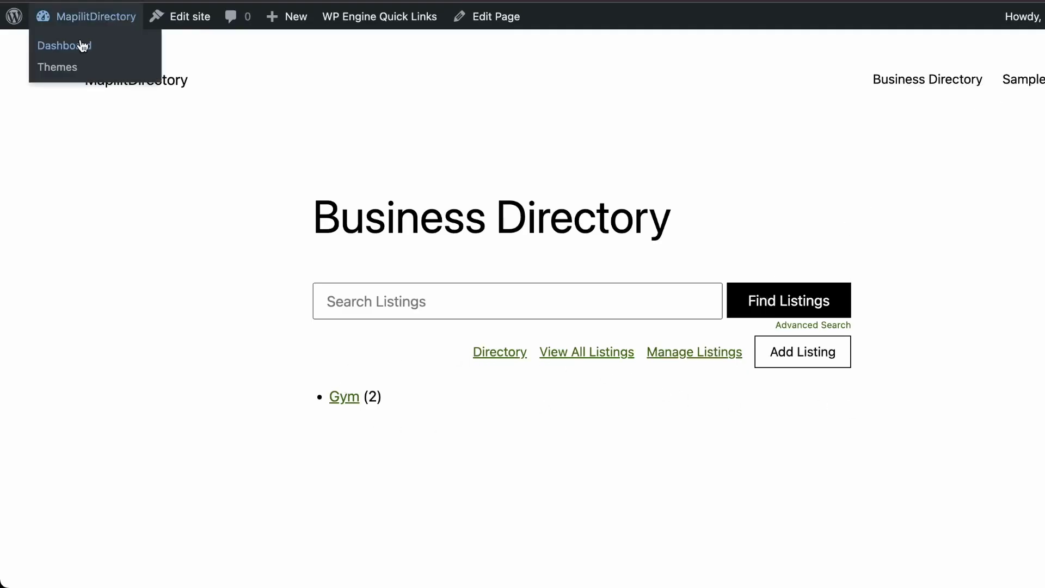
{"action": "left_click", "coordinate": [84, 42]}
{"action": "left_click", "coordinate": [49, 482]}
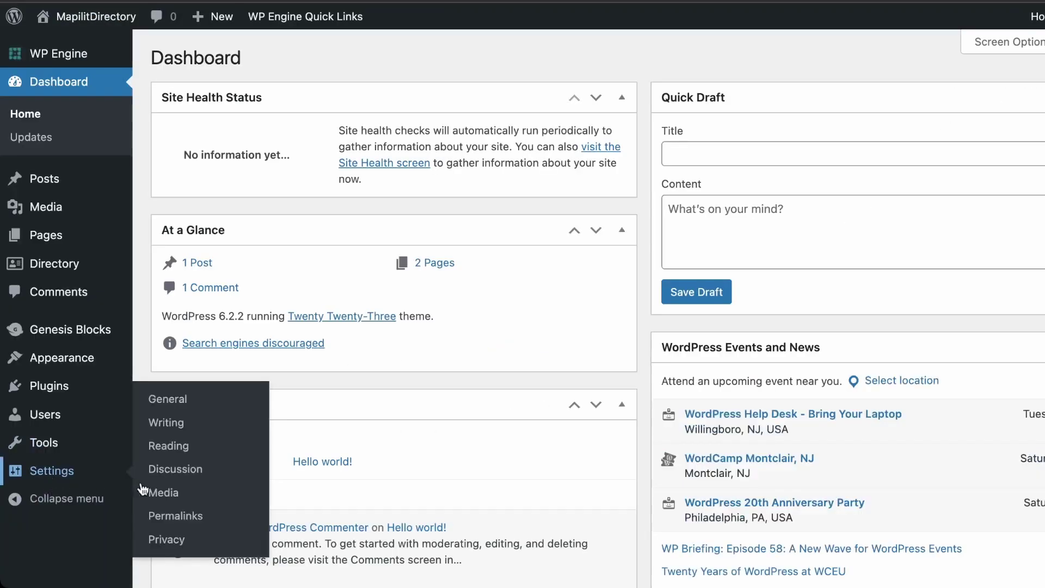
{"action": "left_click", "coordinate": [342, 432]}
{"action": "scroll", "coordinate": [371, 466], "scroll_direction": "down", "scroll_amount": 3}
{"action": "scroll", "coordinate": [372, 466], "scroll_direction": "down", "scroll_amount": 9}
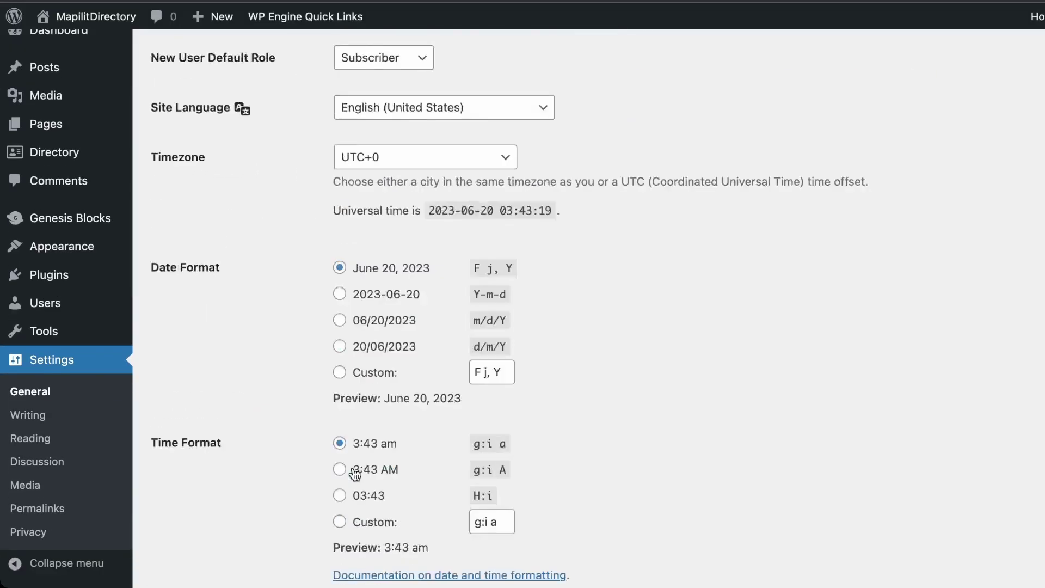
{"action": "left_click", "coordinate": [194, 533]}
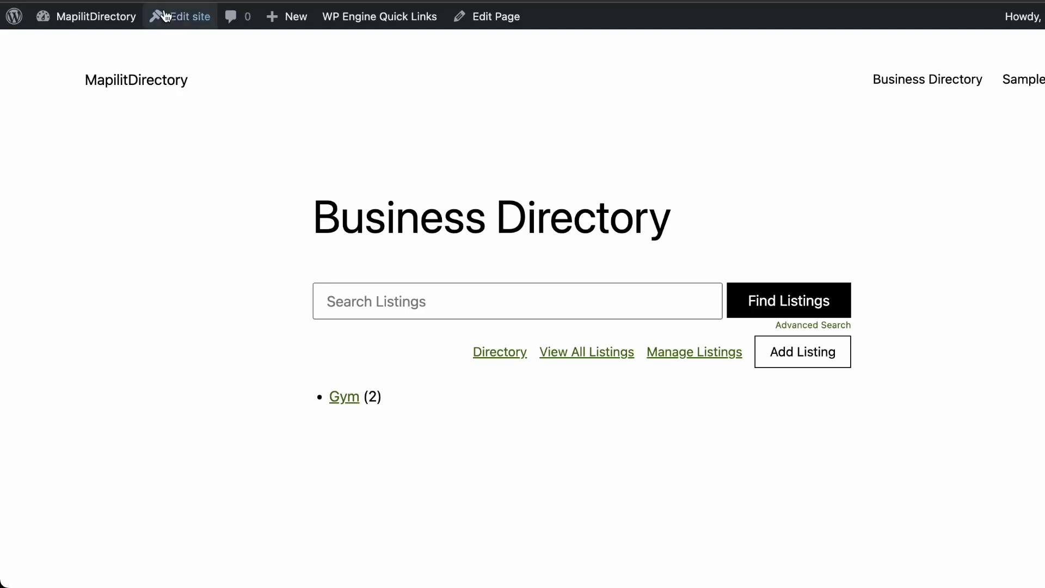
In the site editor, dismiss the welcome message and save the site changes
{"action": "left_click", "coordinate": [177, 20]}
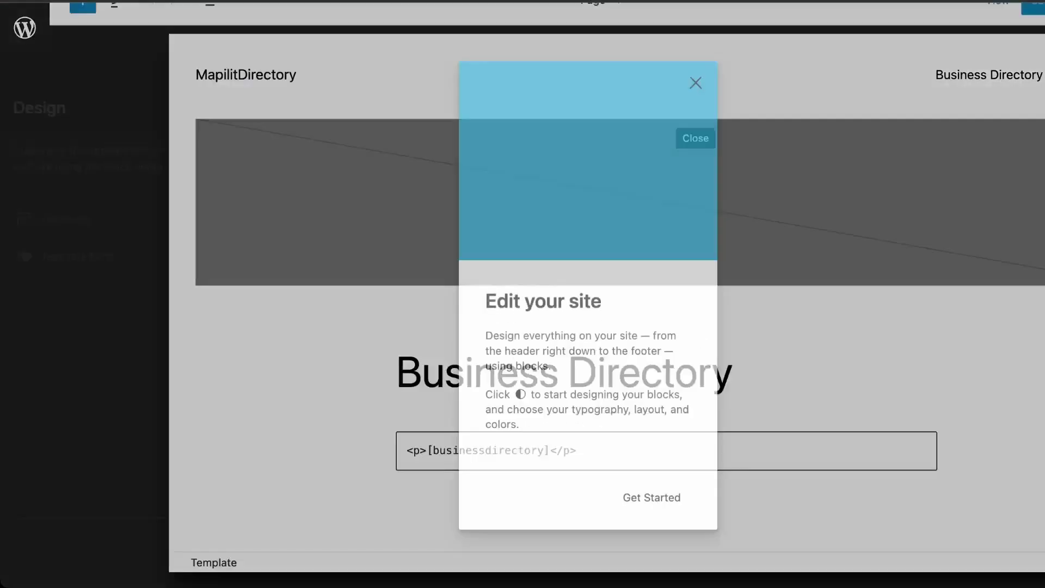
{"action": "left_click", "coordinate": [696, 84]}
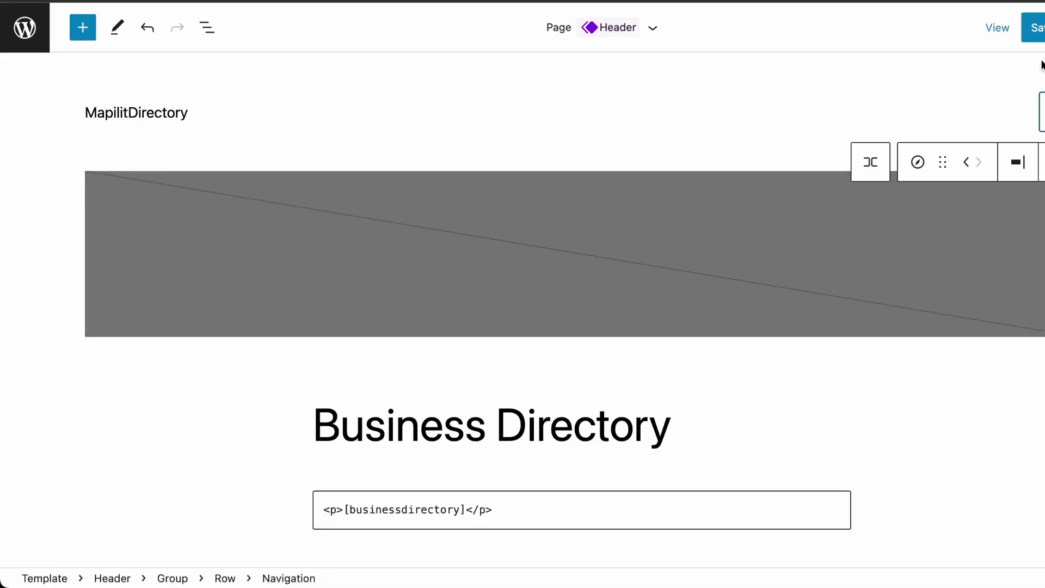
{"action": "left_click", "coordinate": [1034, 28]}
{"action": "left_click", "coordinate": [989, 27]}
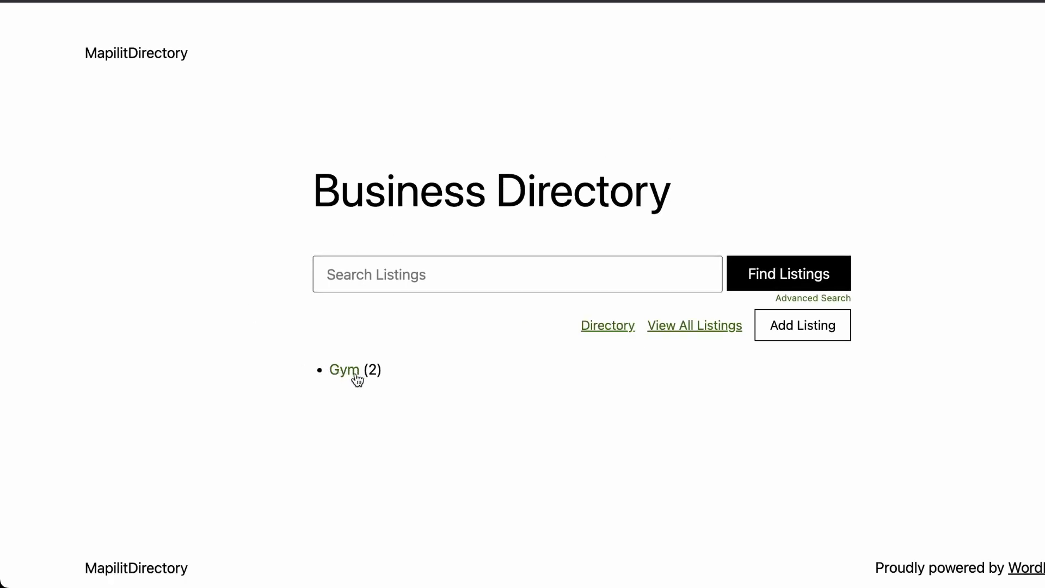
Open the Gym category and start adding a listing to reach the login/registration prompt
{"action": "left_click", "coordinate": [345, 370]}
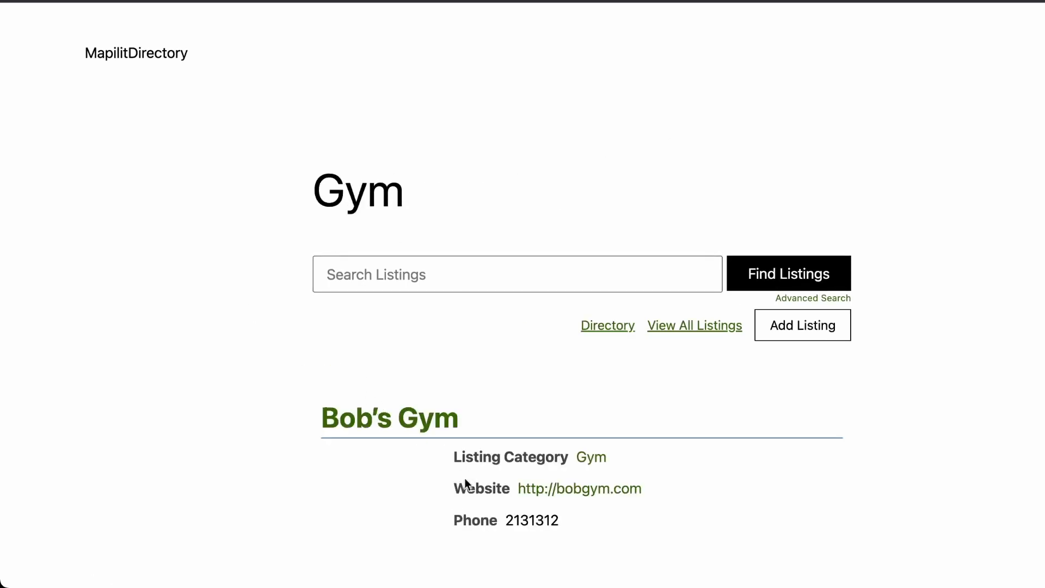
{"action": "scroll", "coordinate": [460, 517], "scroll_direction": "down", "scroll_amount": 5}
{"action": "scroll", "coordinate": [458, 524], "scroll_direction": "up", "scroll_amount": 2}
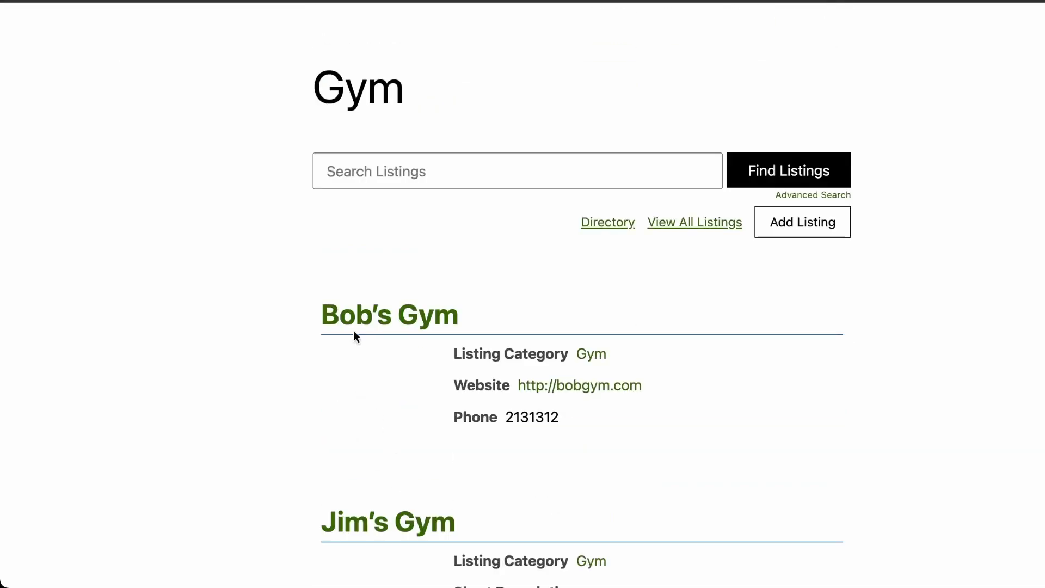
{"action": "left_click", "coordinate": [799, 230]}
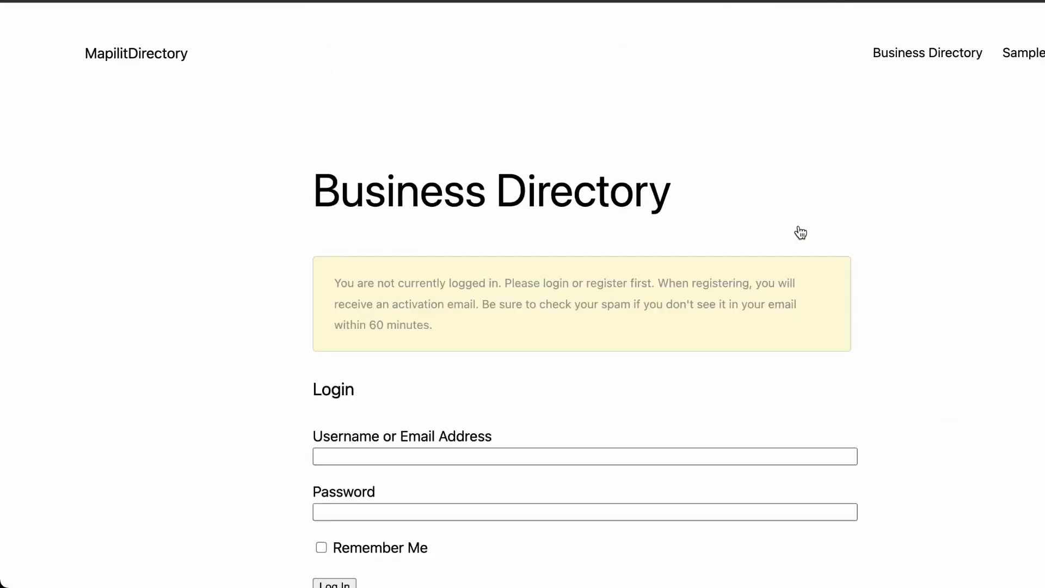
{"action": "scroll", "coordinate": [467, 448], "scroll_direction": "down", "scroll_amount": 5}
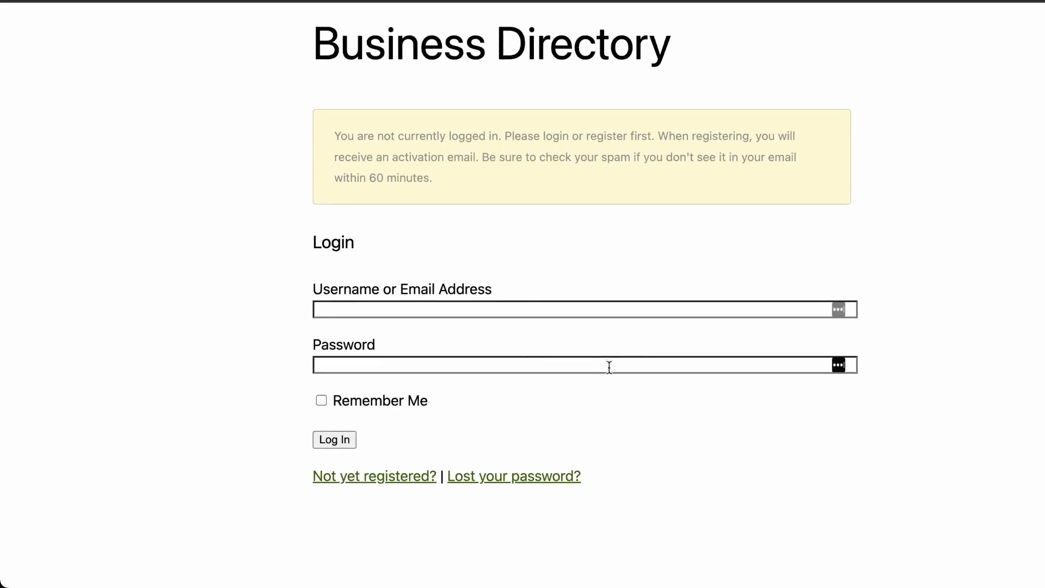
{"action": "scroll", "coordinate": [606, 367], "scroll_direction": "up", "scroll_amount": 4}
{"action": "scroll", "coordinate": [443, 431], "scroll_direction": "down", "scroll_amount": 2}
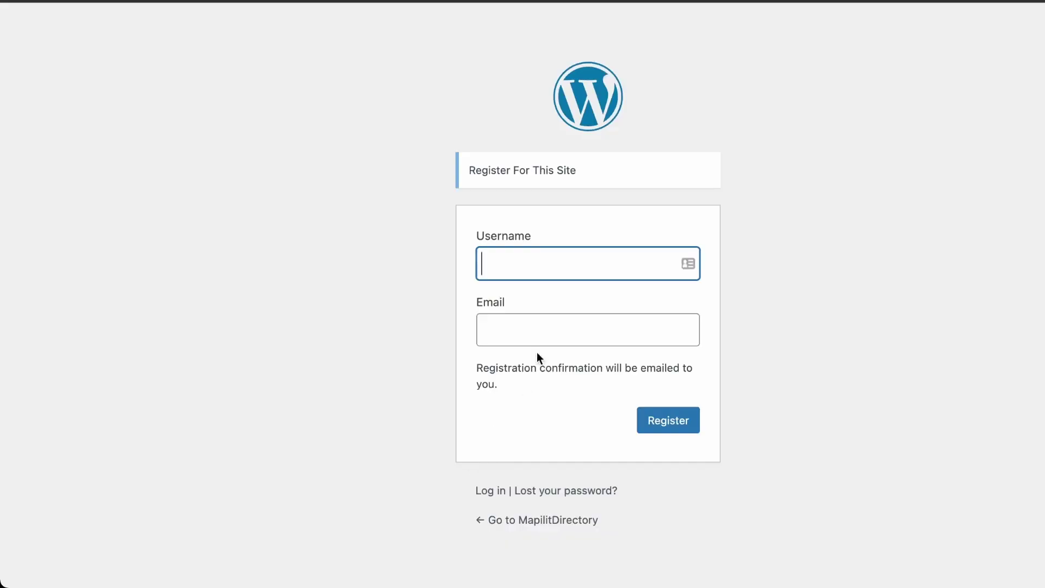
Register with a username and email address, then open the emailed password setup link
{"action": "type", "text": "shawnmapilot"}
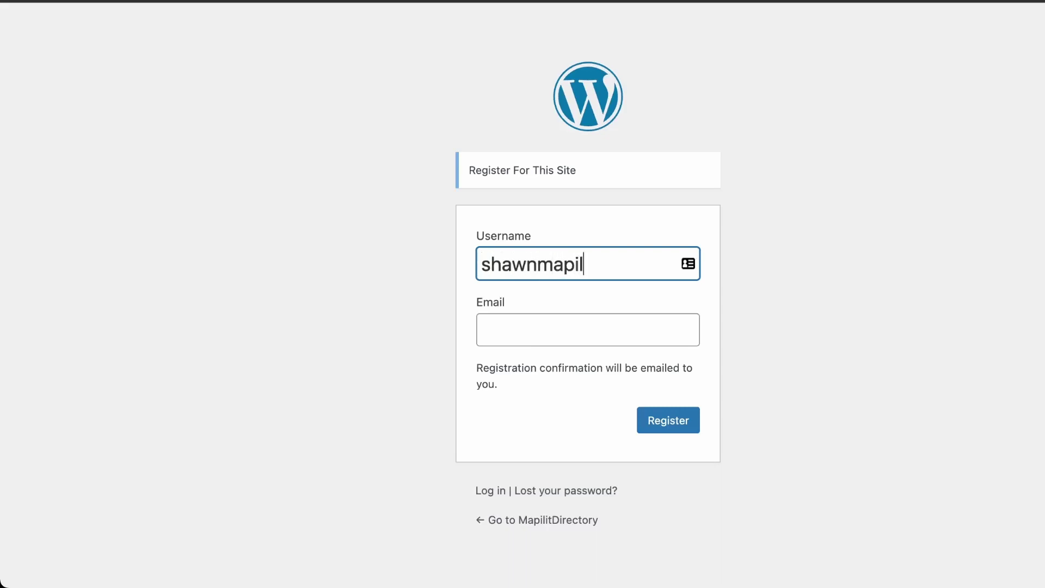
{"action": "key", "text": "Tab"}
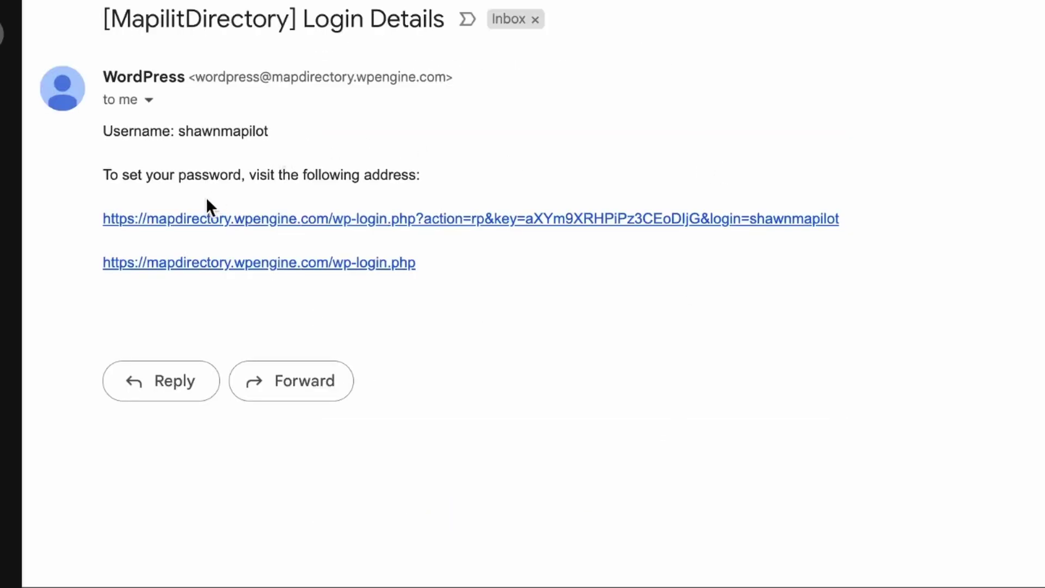
{"action": "left_click", "coordinate": [217, 228]}
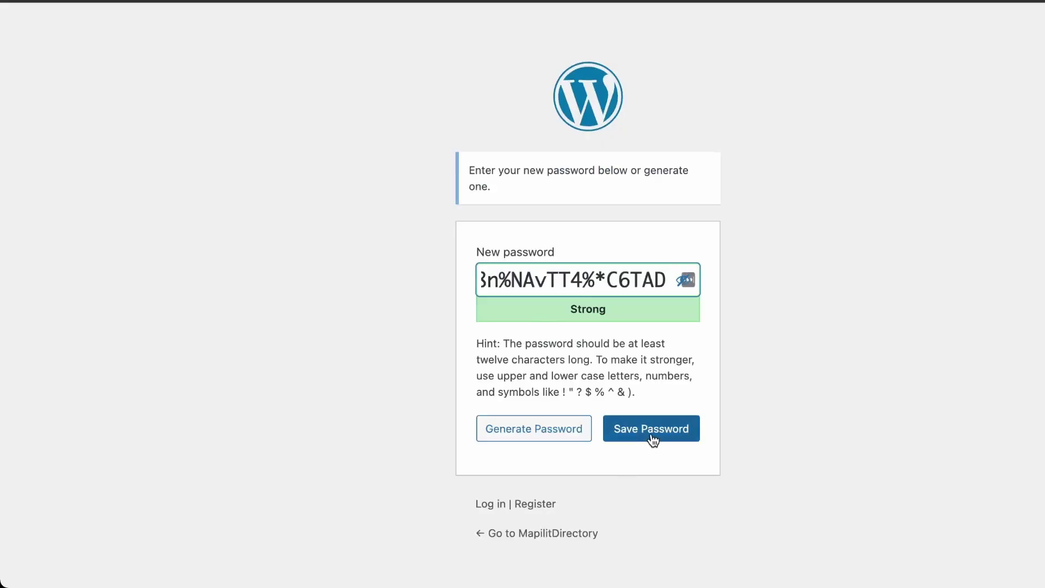
Save the generated password and log in to the directory as the new user
{"action": "left_click", "coordinate": [653, 440]}
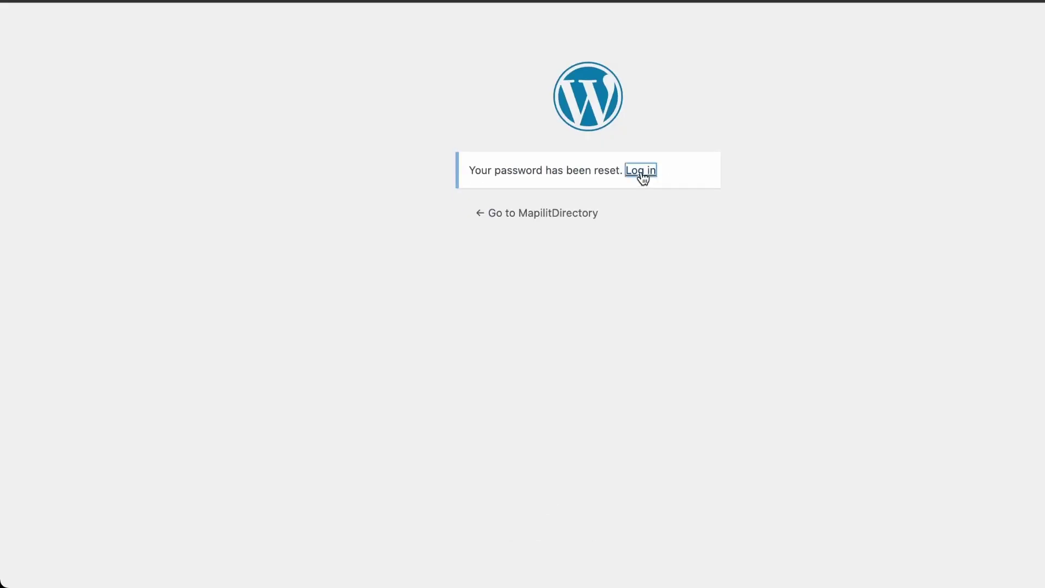
{"action": "left_click", "coordinate": [641, 171]}
{"action": "left_click", "coordinate": [376, 432]}
{"action": "left_click", "coordinate": [345, 380]}
{"action": "type", "text": "shawnmapilot"}
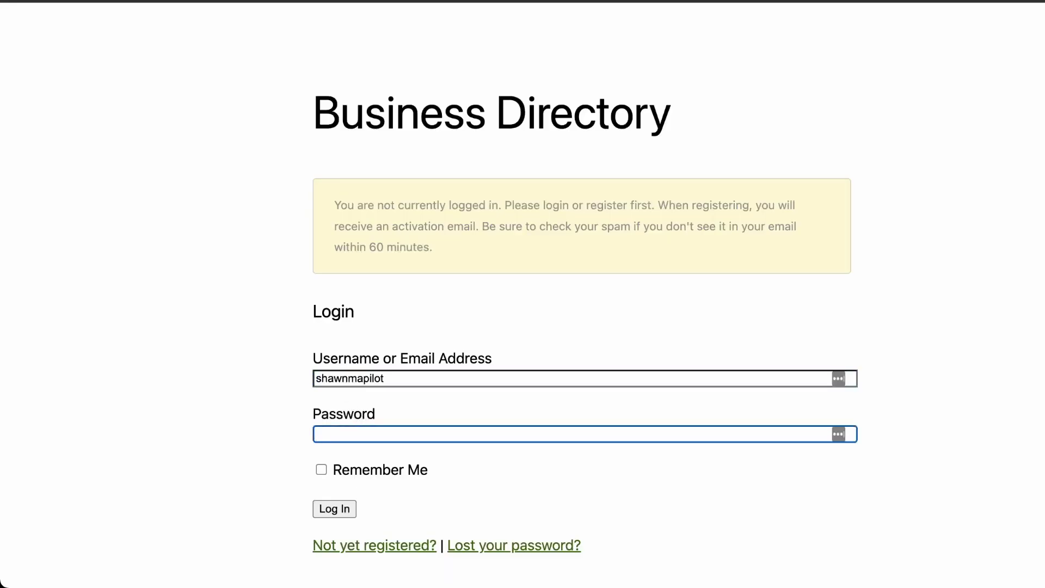
{"action": "key", "text": "super+v"}
{"action": "key", "text": "Return"}
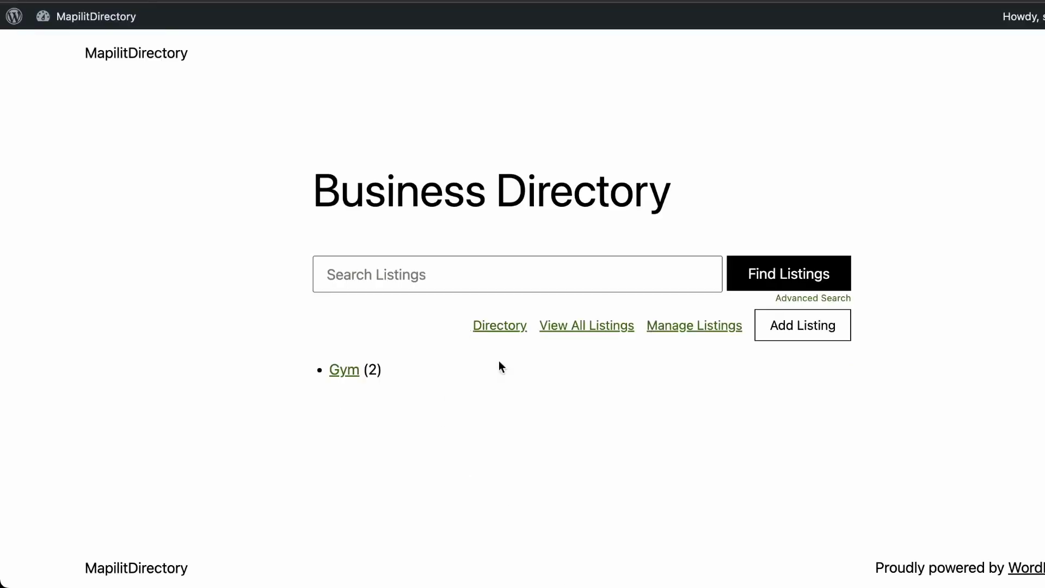
Start a listing titled 'Chicken WIng Hut', descriptions 'I love chickens wings', URL Ilovechickenwings.com
{"action": "left_click", "coordinate": [800, 325]}
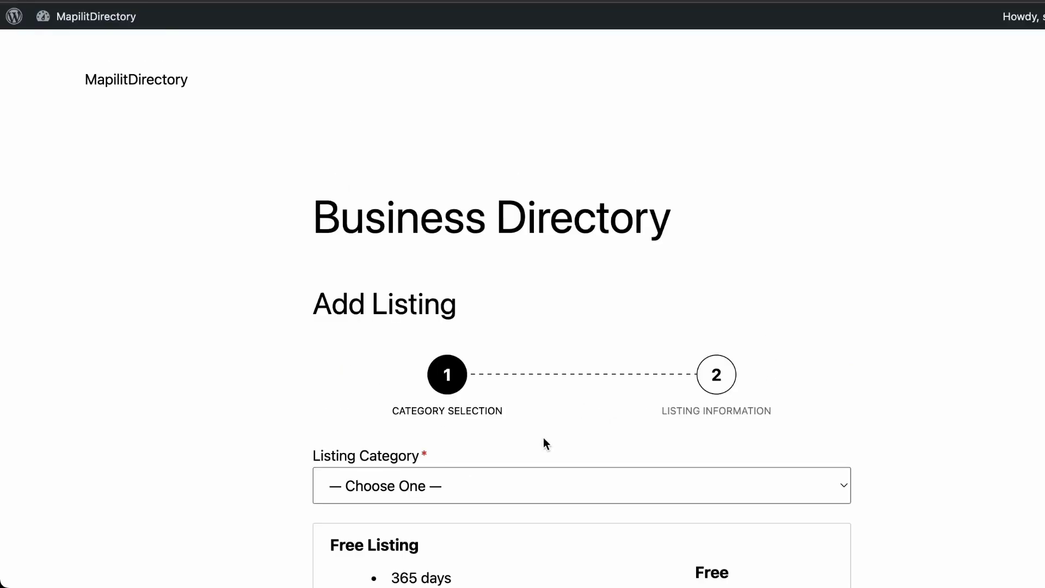
{"action": "scroll", "coordinate": [535, 358], "scroll_direction": "down", "scroll_amount": 3}
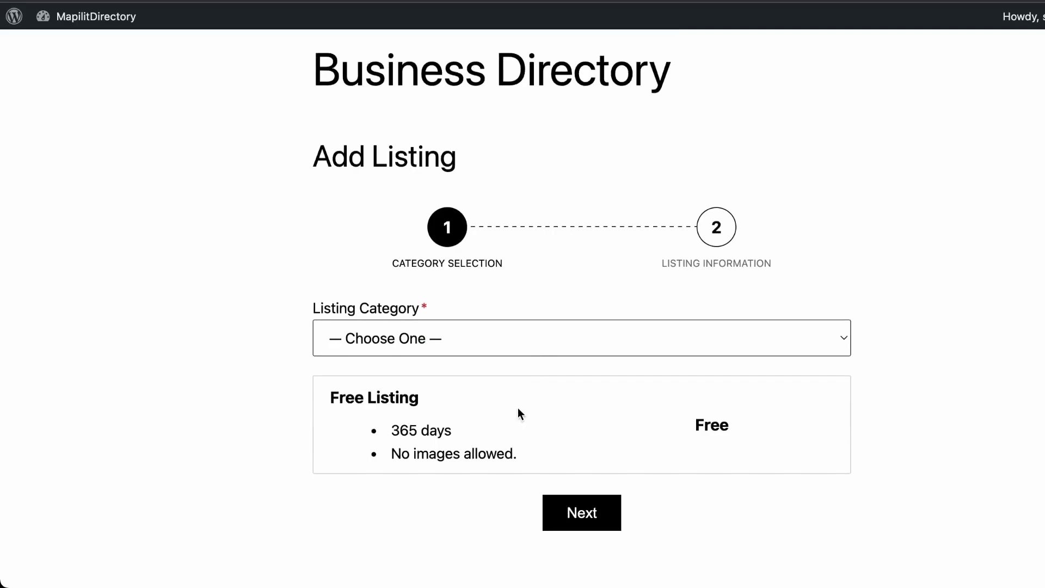
{"action": "left_click", "coordinate": [610, 520]}
{"action": "type", "text": "Chicken "}
{"action": "type", "text": "WIn"}
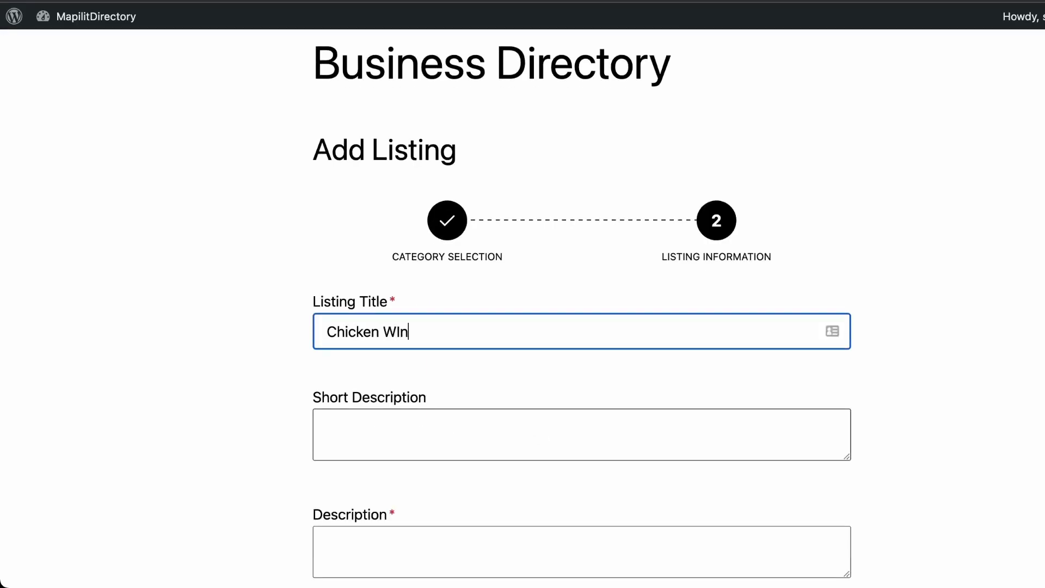
{"action": "type", "text": "g Hut"}
{"action": "left_click", "coordinate": [330, 427]}
{"action": "type", "text": "I love chickens"}
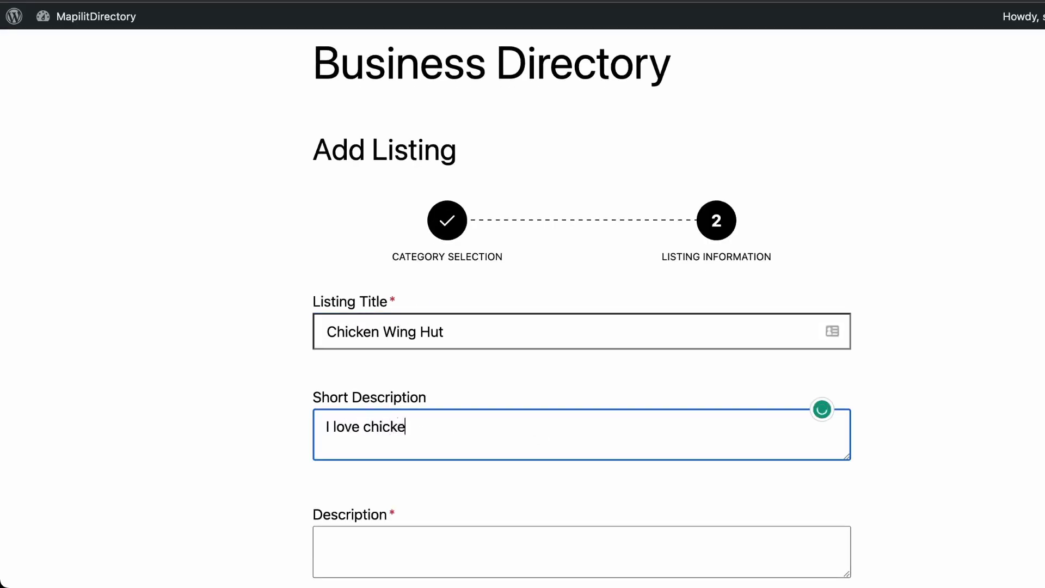
{"action": "type", "text": "wings"}
{"action": "key", "text": "Tab"}
{"action": "type", "text": "I love chickens wings"}
{"action": "key", "text": "Tab"}
{"action": "type", "text": "Ilove"}
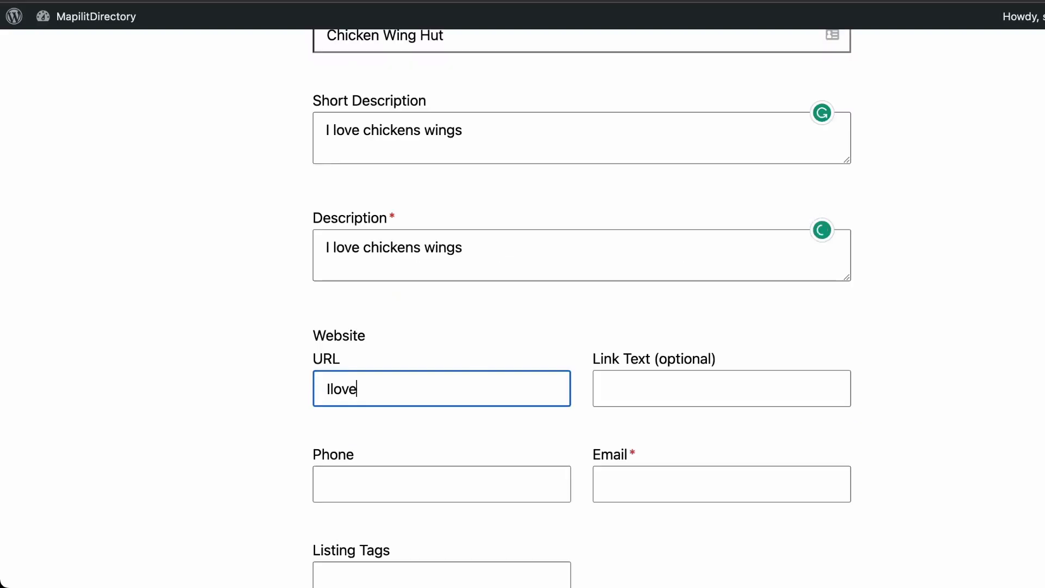
{"action": "type", "text": "chickenwings.com"}
Enter the listing's contact email and address 'LCh', then submit the listing
{"action": "left_click", "coordinate": [624, 485]}
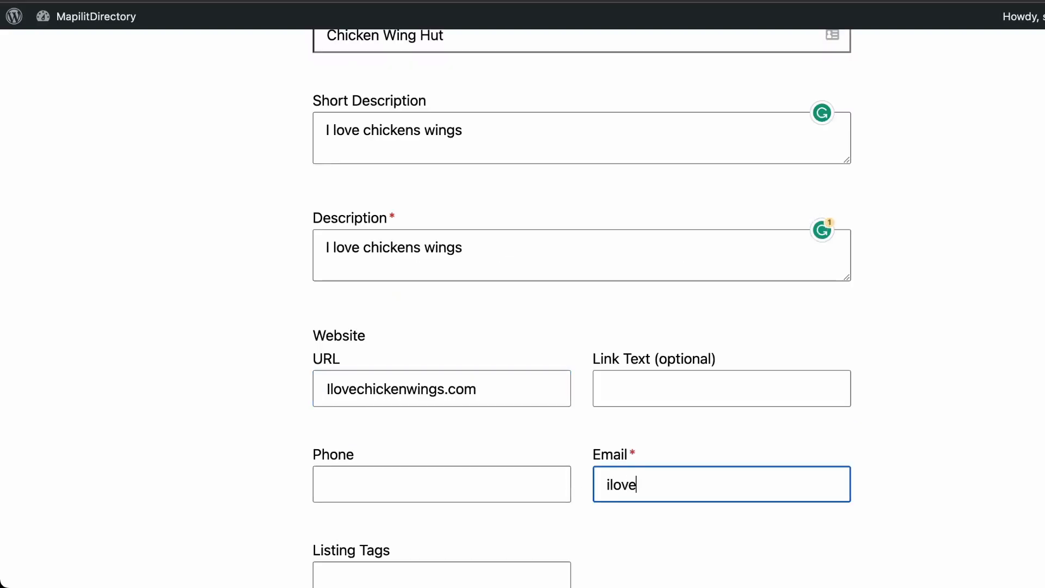
{"action": "scroll", "coordinate": [588, 446], "scroll_direction": "down", "scroll_amount": 5}
{"action": "left_click", "coordinate": [588, 445]}
{"action": "type", "text": "LCh"}
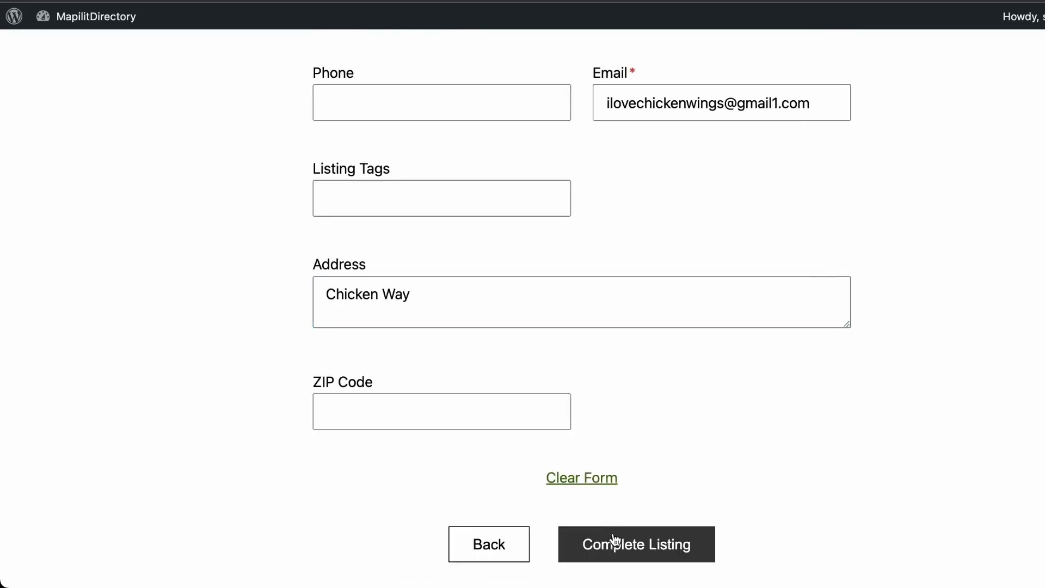
{"action": "left_click", "coordinate": [615, 540]}
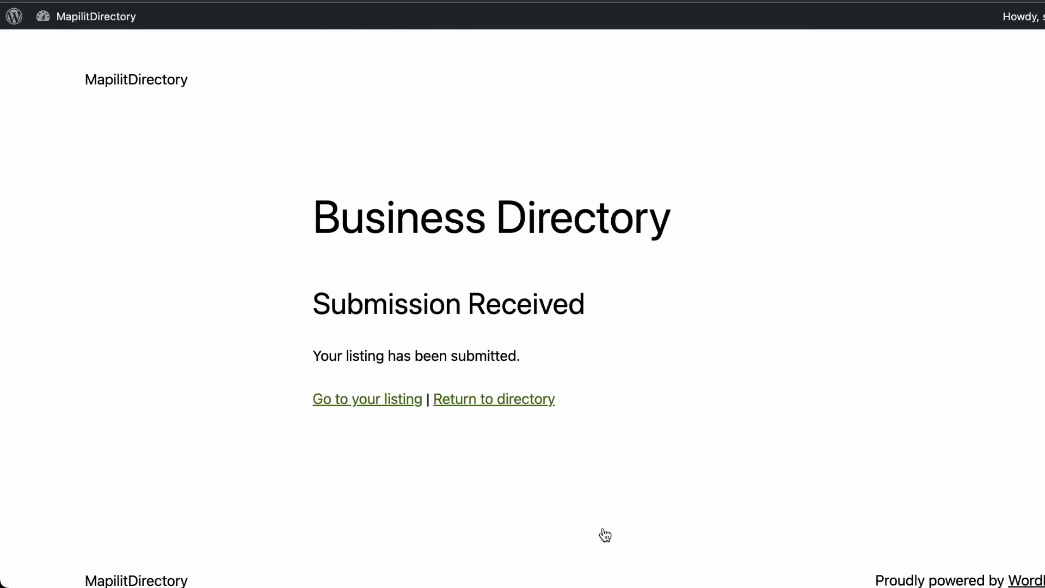
Open the submitted Chicken Wing Hut listing and scroll through its details
{"action": "left_click", "coordinate": [400, 402]}
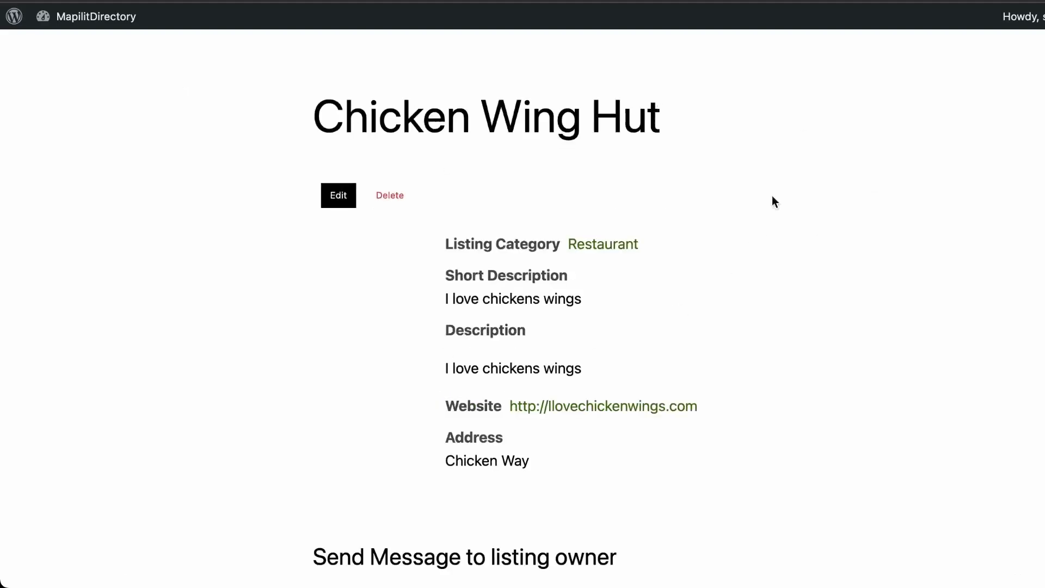
{"action": "scroll", "coordinate": [542, 252], "scroll_direction": "down", "scroll_amount": 5}
{"action": "scroll", "coordinate": [542, 251], "scroll_direction": "up", "scroll_amount": 7}
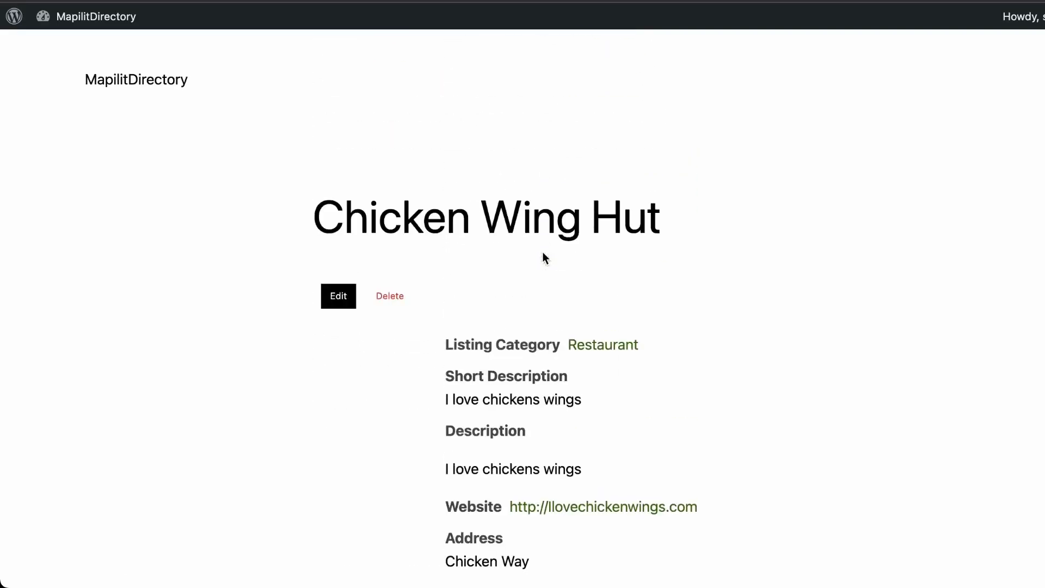
{"action": "scroll", "coordinate": [424, 290], "scroll_direction": "down", "scroll_amount": 8}
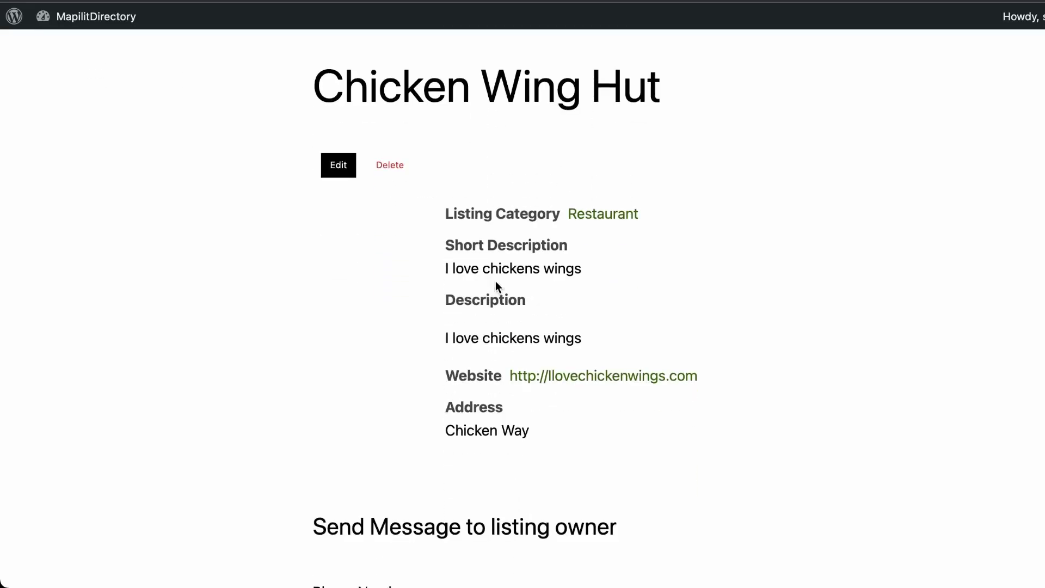
{"action": "scroll", "coordinate": [518, 317], "scroll_direction": "down", "scroll_amount": 1}
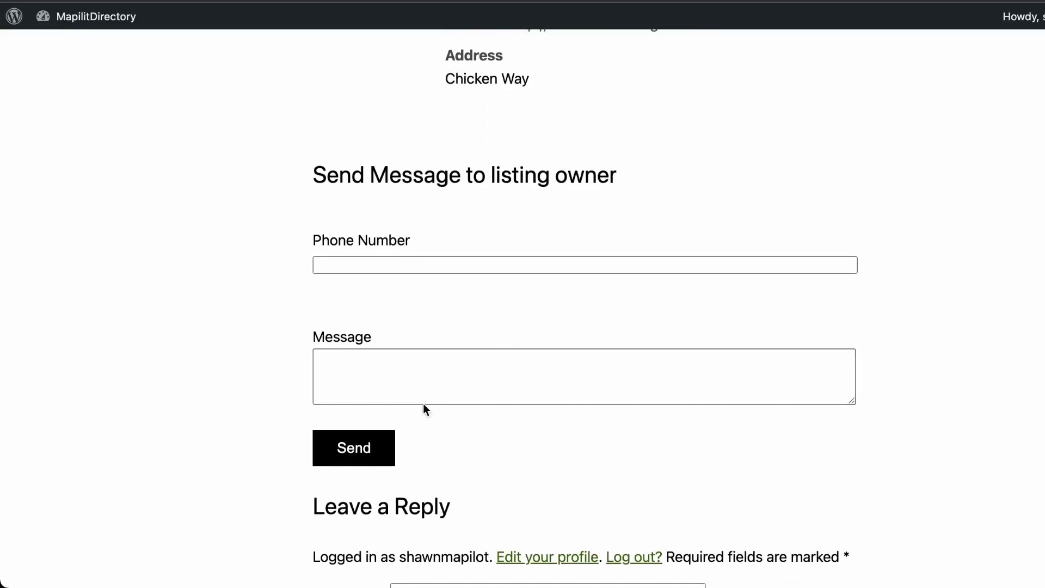
Try the Send Message form's phone and message fields, then open the listing for editing
{"action": "left_click", "coordinate": [443, 269]}
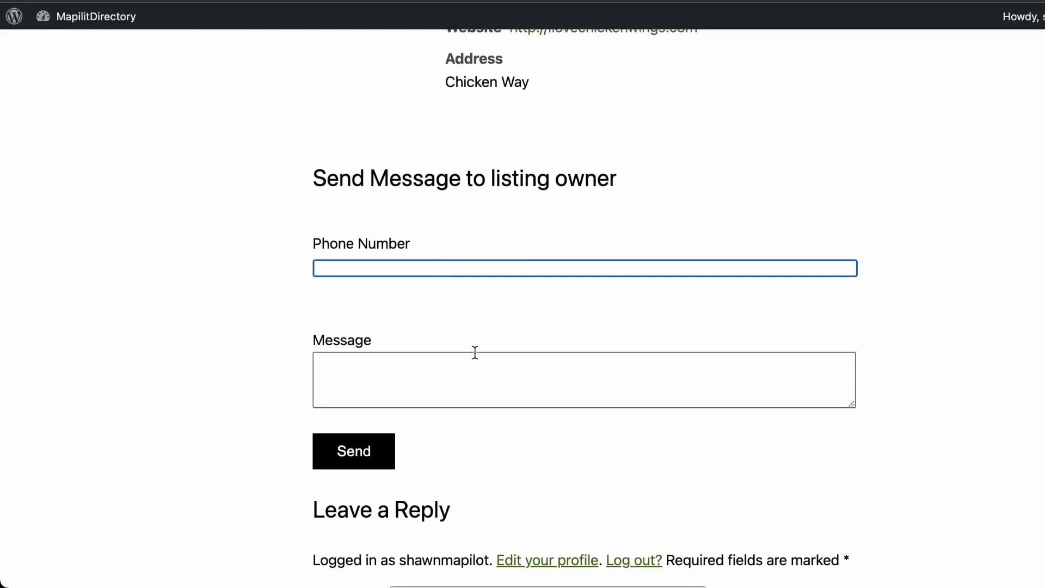
{"action": "left_click", "coordinate": [450, 383]}
{"action": "scroll", "coordinate": [448, 357], "scroll_direction": "up", "scroll_amount": 1}
{"action": "scroll", "coordinate": [444, 360], "scroll_direction": "up", "scroll_amount": 4}
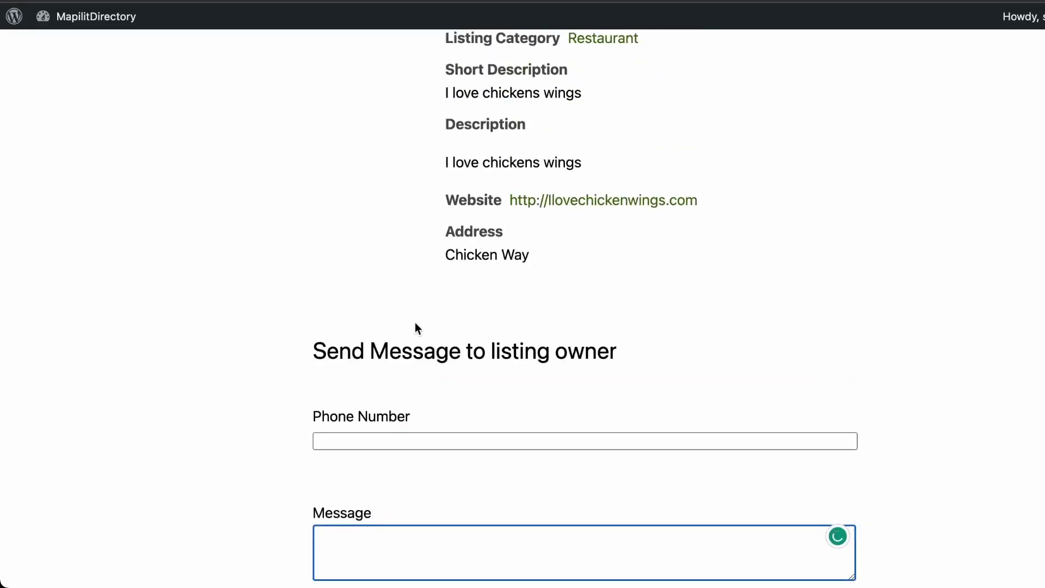
{"action": "left_click", "coordinate": [378, 435]}
{"action": "scroll", "coordinate": [392, 430], "scroll_direction": "down", "scroll_amount": 3}
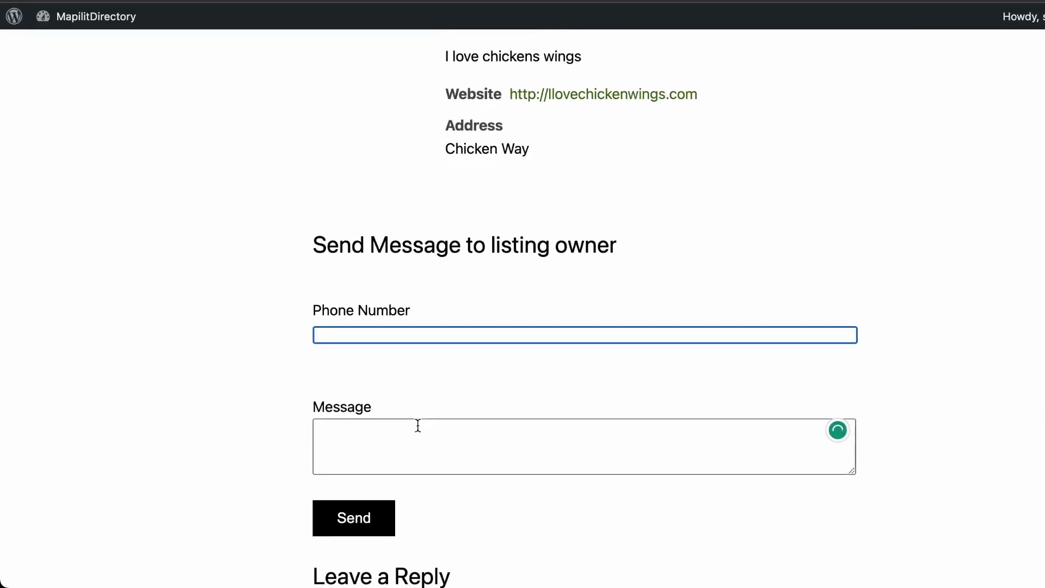
{"action": "left_click", "coordinate": [412, 445]}
{"action": "left_click", "coordinate": [417, 393]}
{"action": "left_click", "coordinate": [418, 454]}
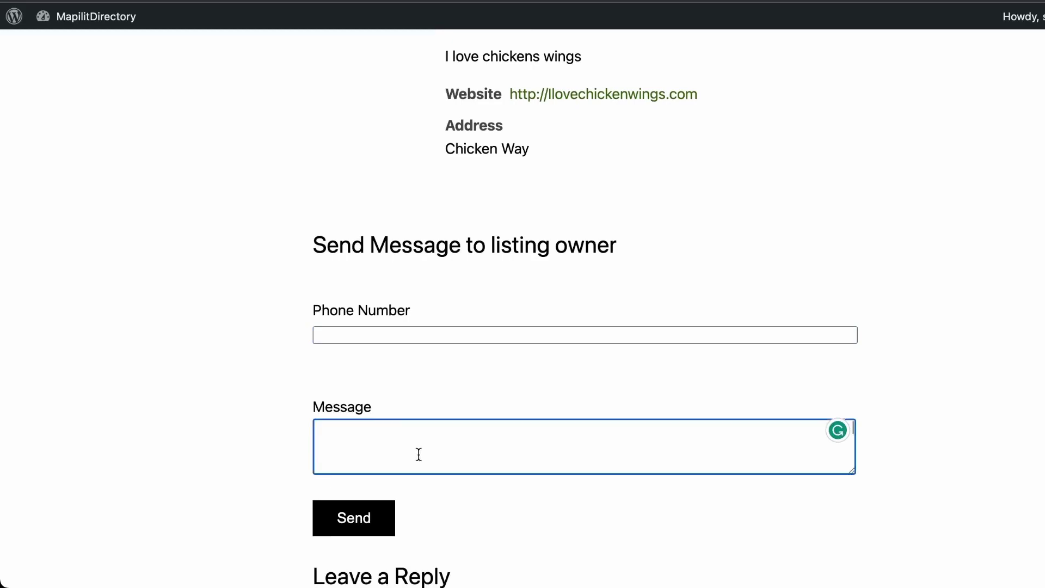
{"action": "scroll", "coordinate": [418, 454], "scroll_direction": "down", "scroll_amount": 10}
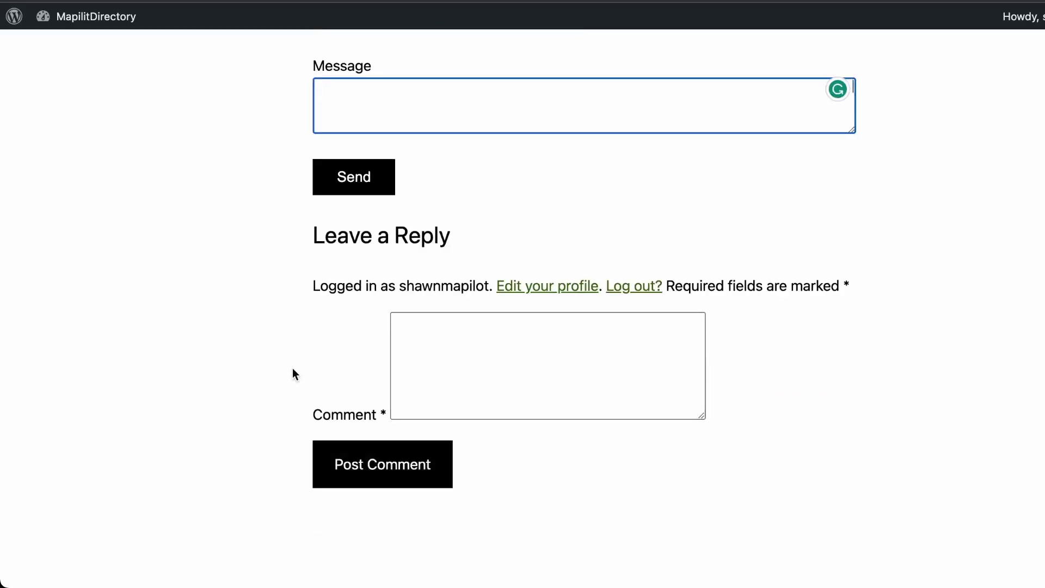
{"action": "scroll", "coordinate": [306, 348], "scroll_direction": "up", "scroll_amount": 15}
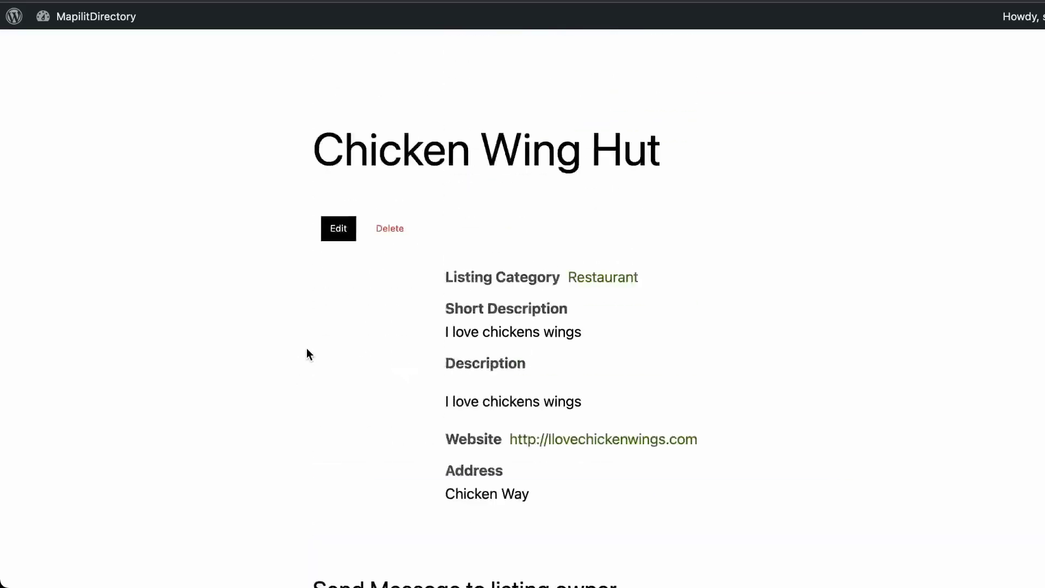
{"action": "left_click", "coordinate": [336, 260]}
Add a phone number to Chicken Wing Hut, save, check the listing, and return to the directory
{"action": "scroll", "coordinate": [336, 260], "scroll_direction": "down", "scroll_amount": 10}
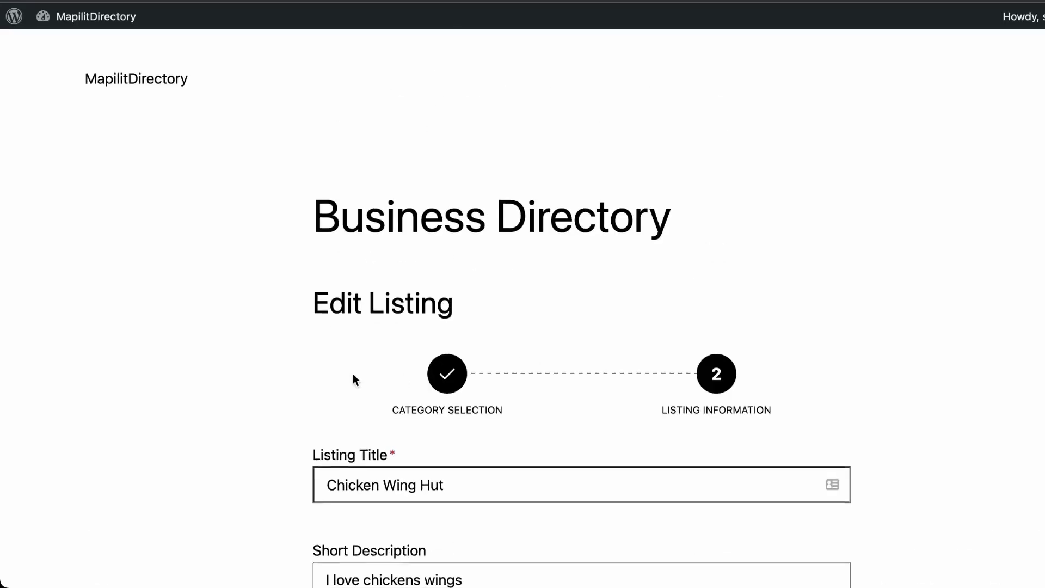
{"action": "scroll", "coordinate": [354, 374], "scroll_direction": "down", "scroll_amount": 10}
{"action": "scroll", "coordinate": [354, 378], "scroll_direction": "down", "scroll_amount": 1}
{"action": "left_click", "coordinate": [359, 391]}
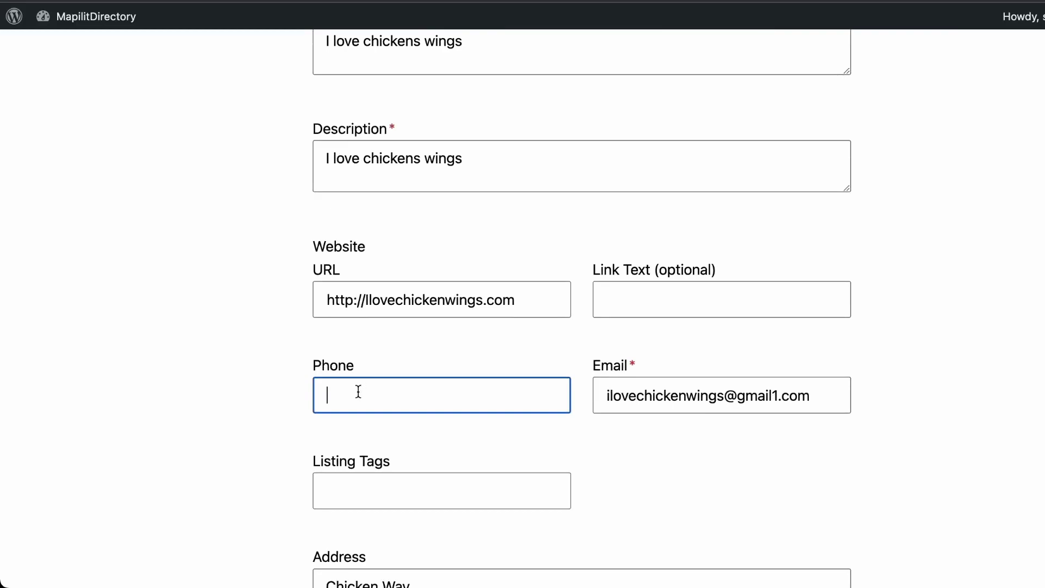
{"action": "key", "text": "Return"}
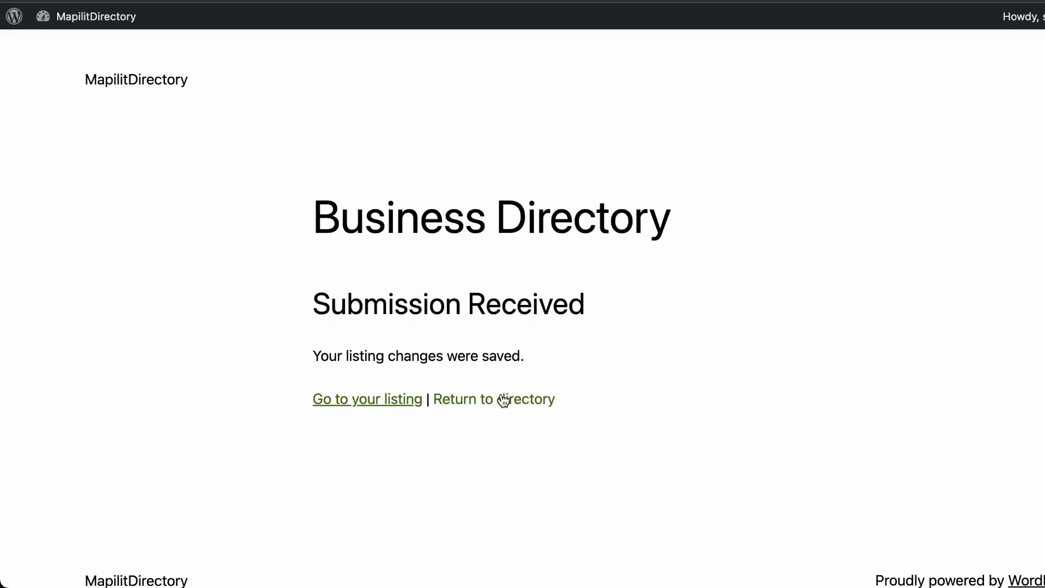
{"action": "left_click", "coordinate": [374, 400]}
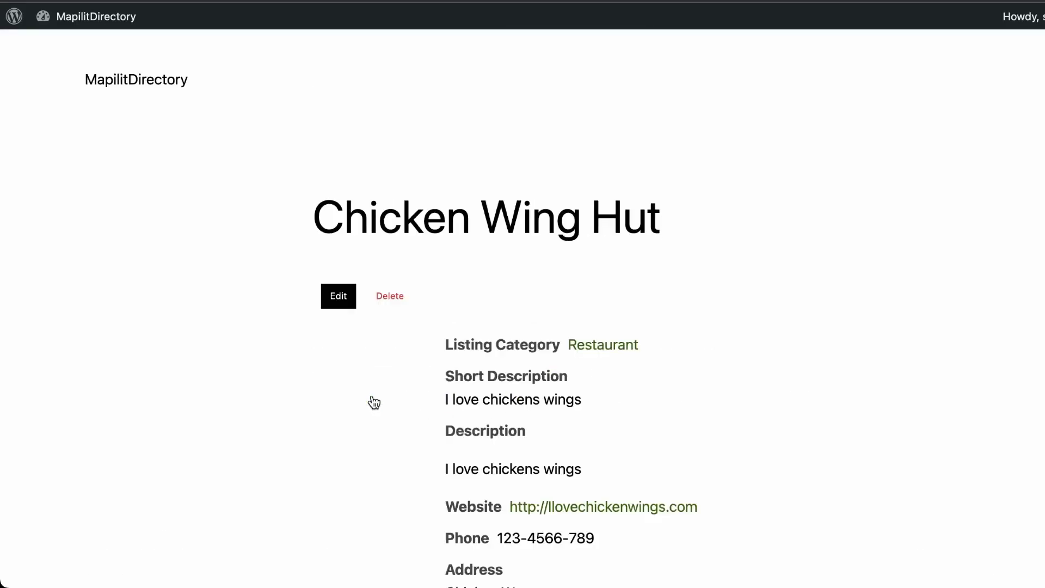
{"action": "left_click_drag", "start_coordinate": [454, 539], "coordinate": [642, 542]}
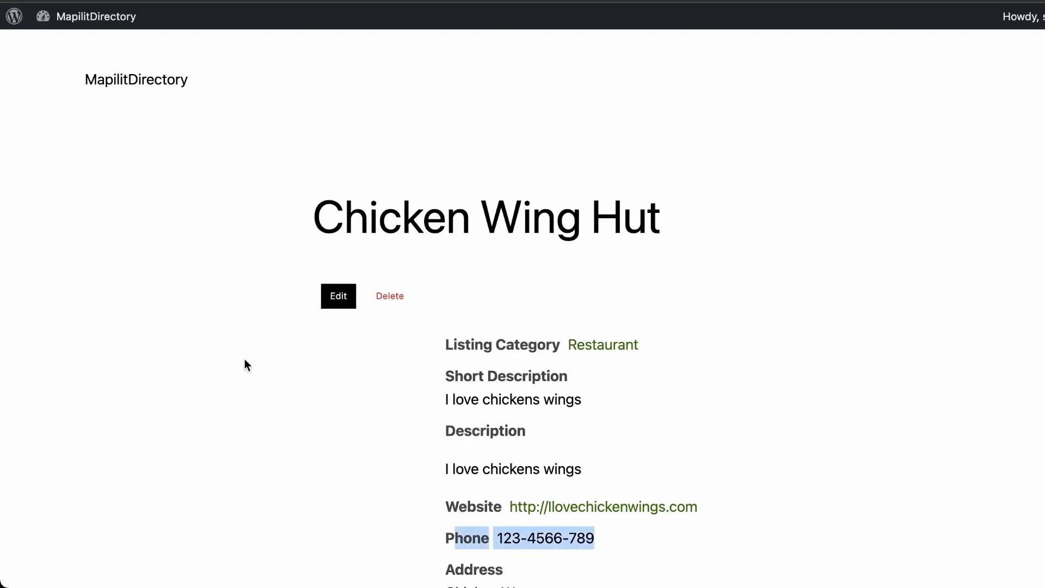
{"action": "key", "text": "super+bracketleft"}
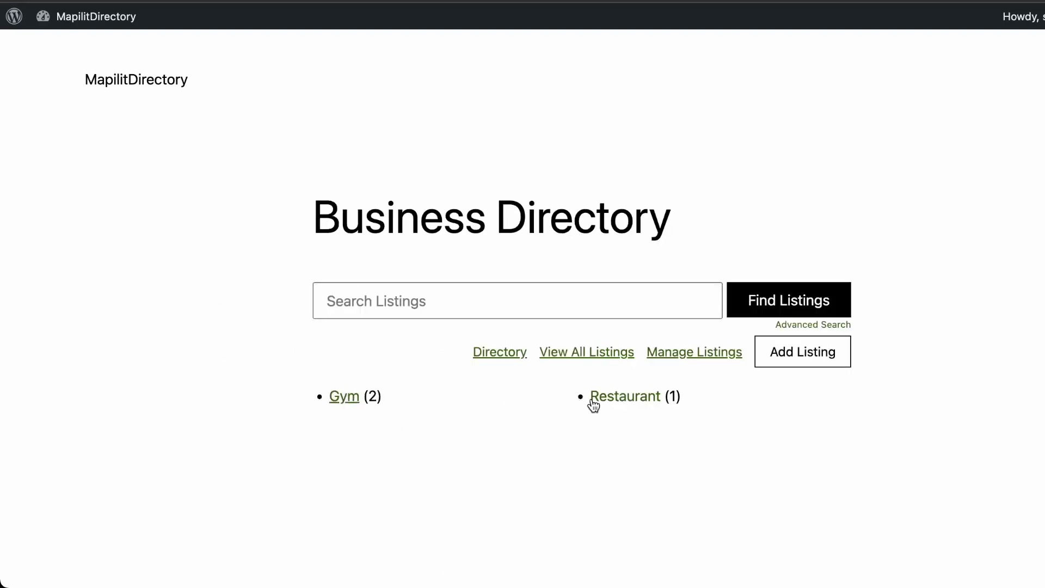
Search listings for 'chicken wing hut', review the single Chicken Wing Hut result, then go back
{"action": "left_click", "coordinate": [497, 309]}
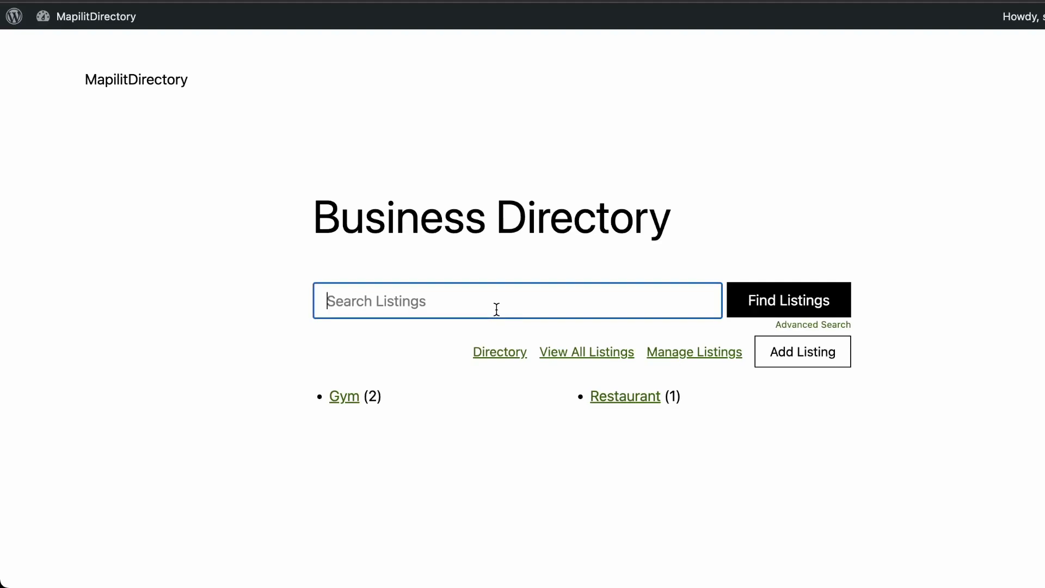
{"action": "type", "text": "chicken win"}
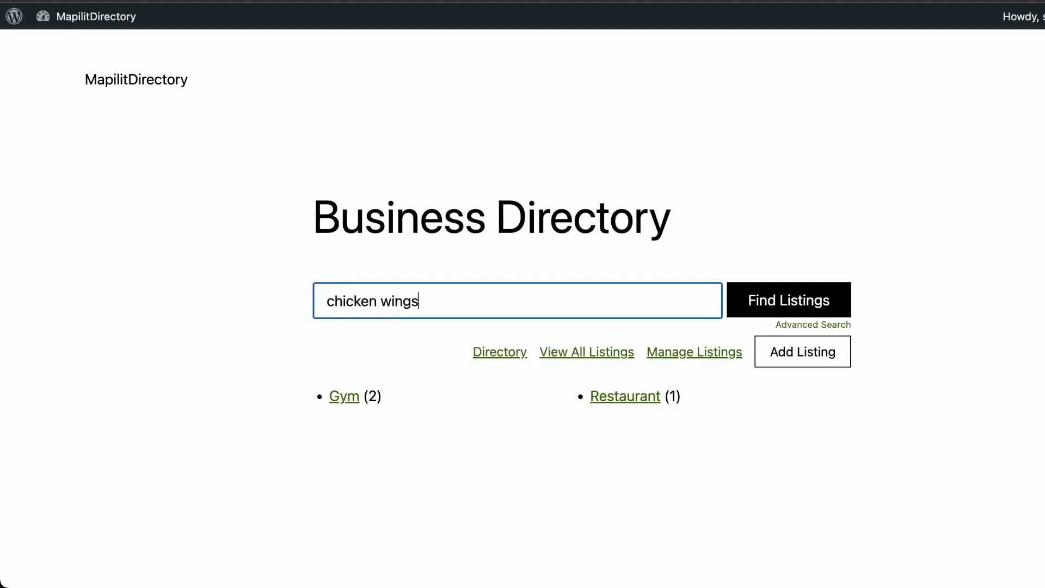
{"action": "type", "text": "g hut"}
{"action": "key", "text": "Return"}
{"action": "scroll", "coordinate": [381, 348], "scroll_direction": "down", "scroll_amount": 10}
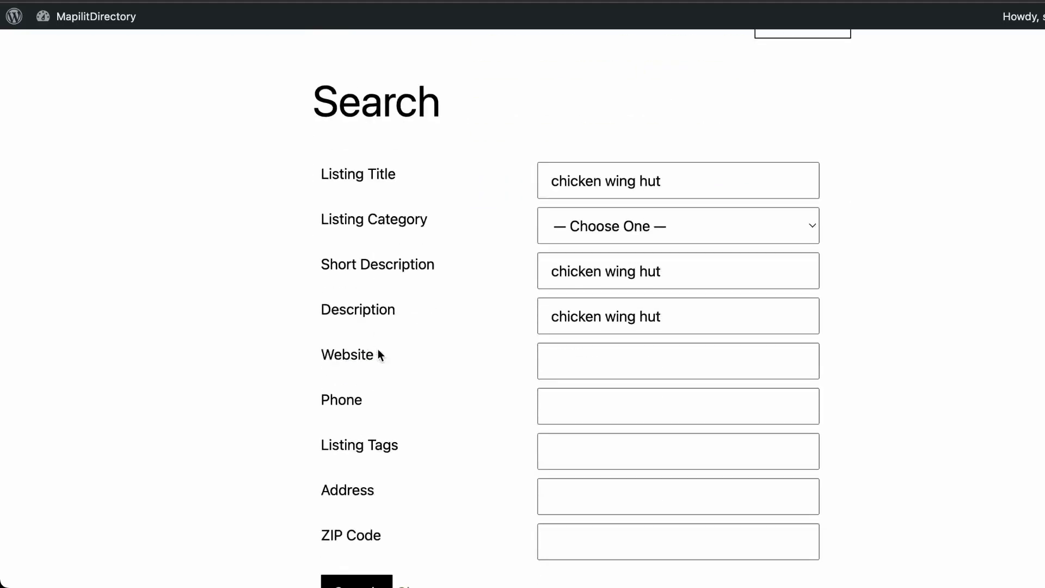
{"action": "scroll", "coordinate": [377, 361], "scroll_direction": "down", "scroll_amount": 3}
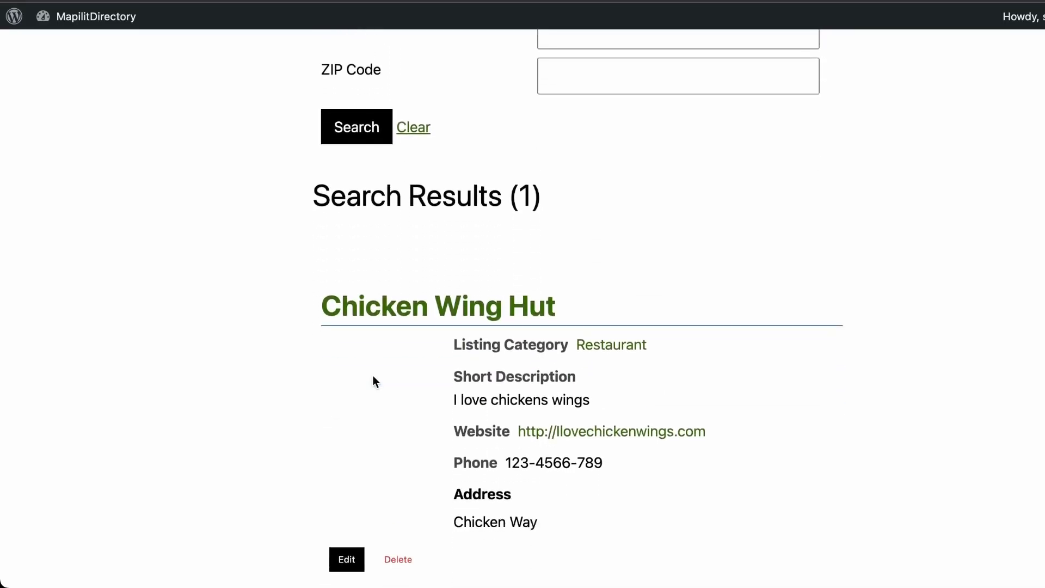
{"action": "key", "text": "super+bracketleft"}
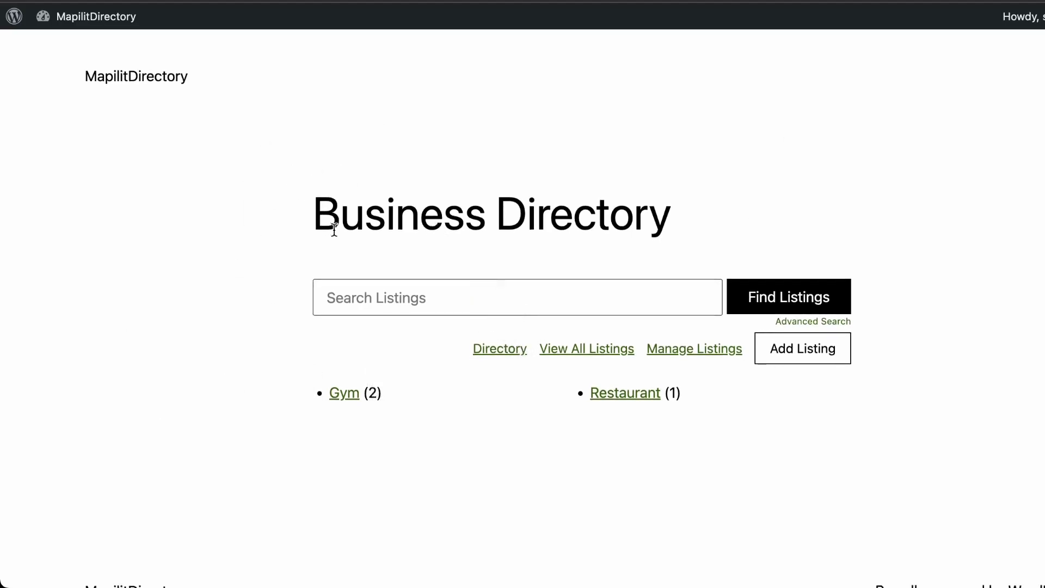
Select and deselect the Business Directory heading text several times
{"action": "left_click_drag", "start_coordinate": [320, 222], "coordinate": [712, 240]}
{"action": "left_click", "coordinate": [737, 230]}
{"action": "triple_click", "coordinate": [468, 208]}
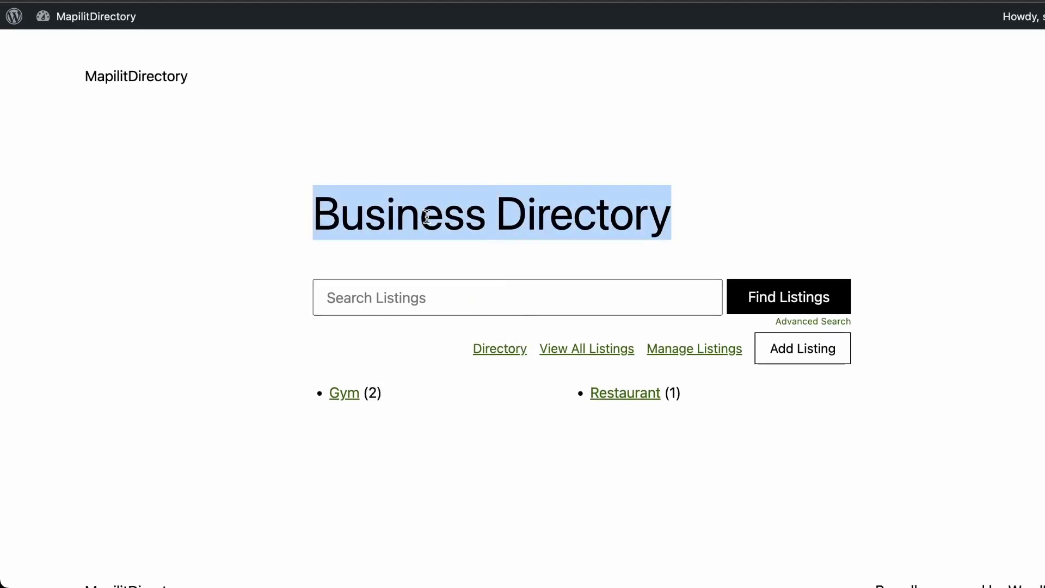
{"action": "left_click", "coordinate": [320, 214]}
{"action": "left_click_drag", "start_coordinate": [320, 214], "coordinate": [762, 215]}
{"action": "left_click", "coordinate": [767, 216]}
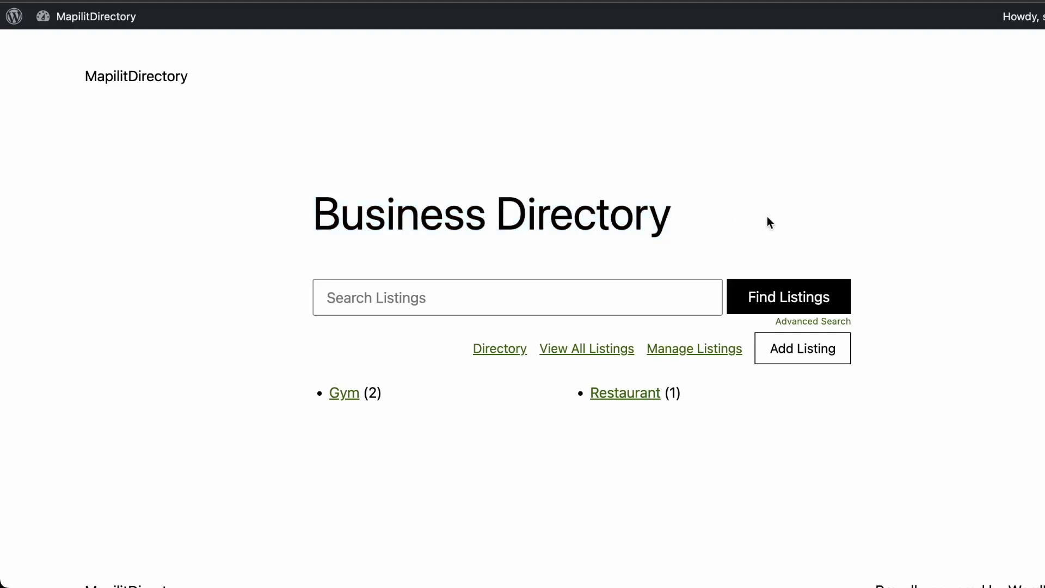